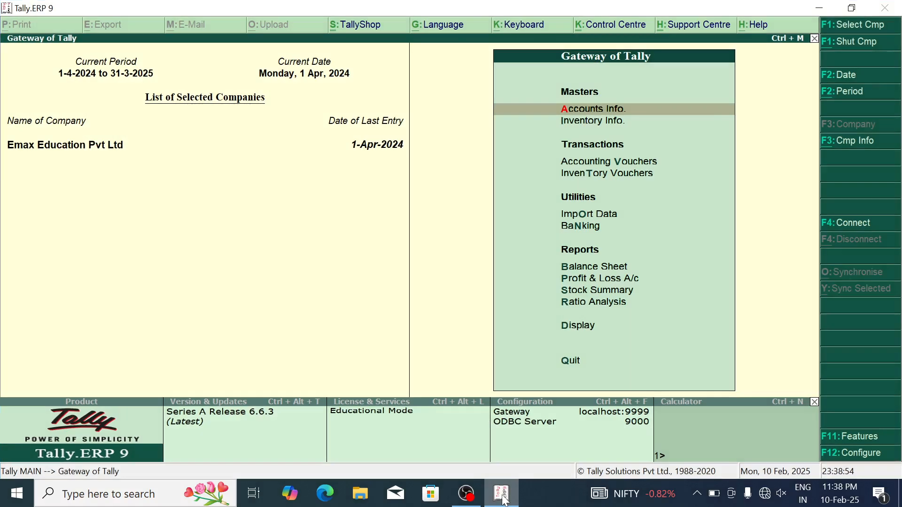
Step: Shut the open company and start creating a new one named "Price List in Tally"
left_click(853, 44)
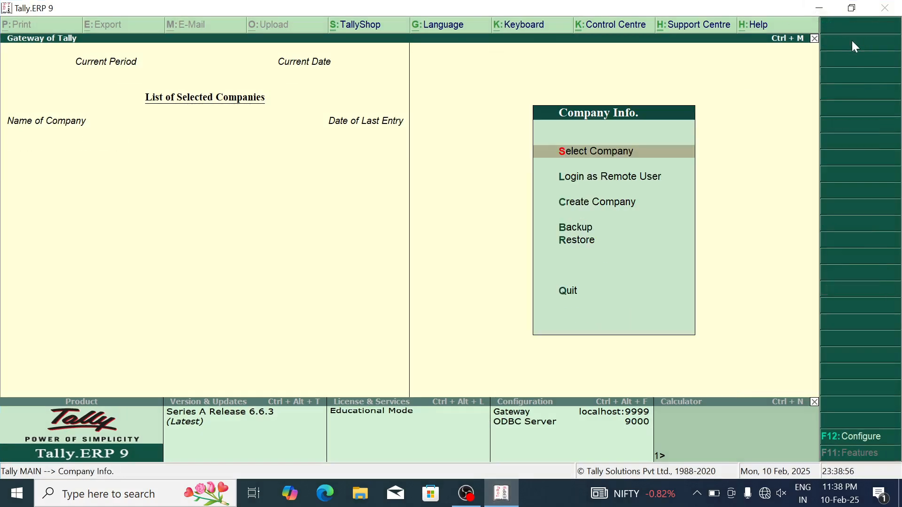
key("c")
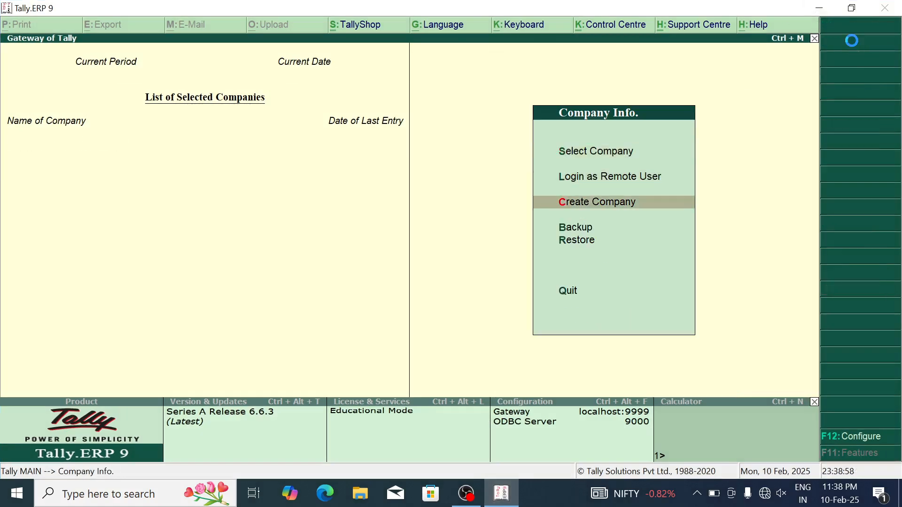
type("Price List")
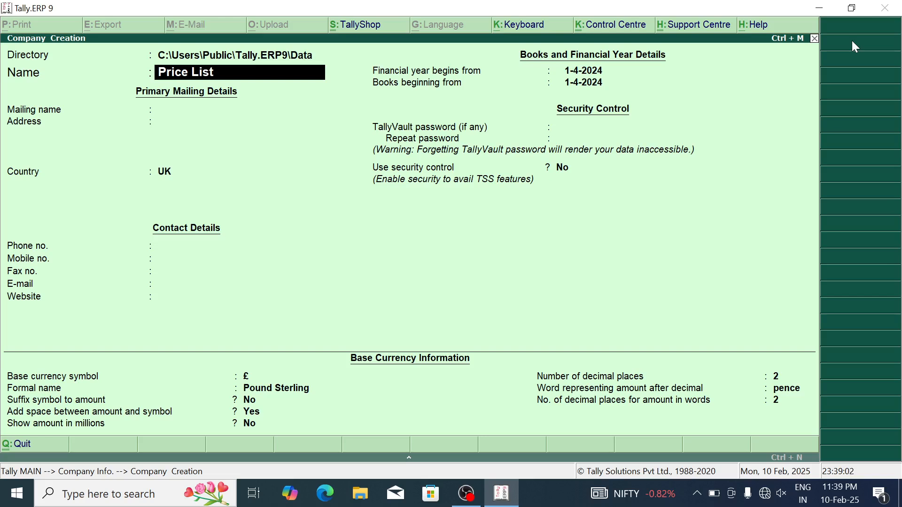
type(" in Tally")
key("Return")
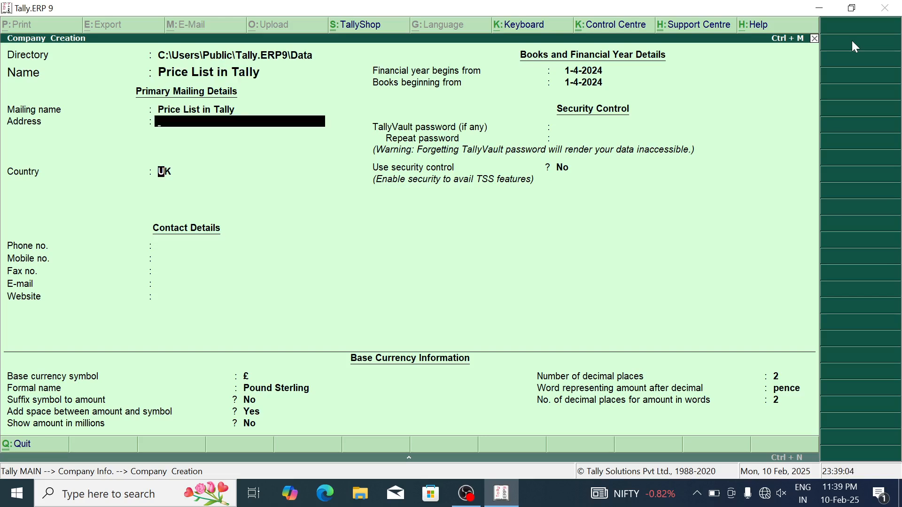
Step: Set the new company's country to India and its state to Uttar Pradesh, leaving the address and pincode blank
key("Return")
type("ind")
key("Return")
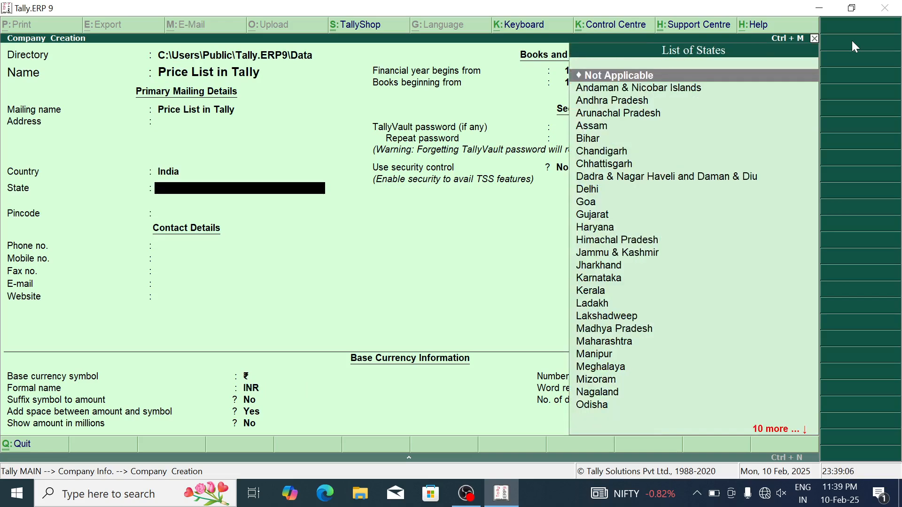
type("u")
key("Return")
key("Return")
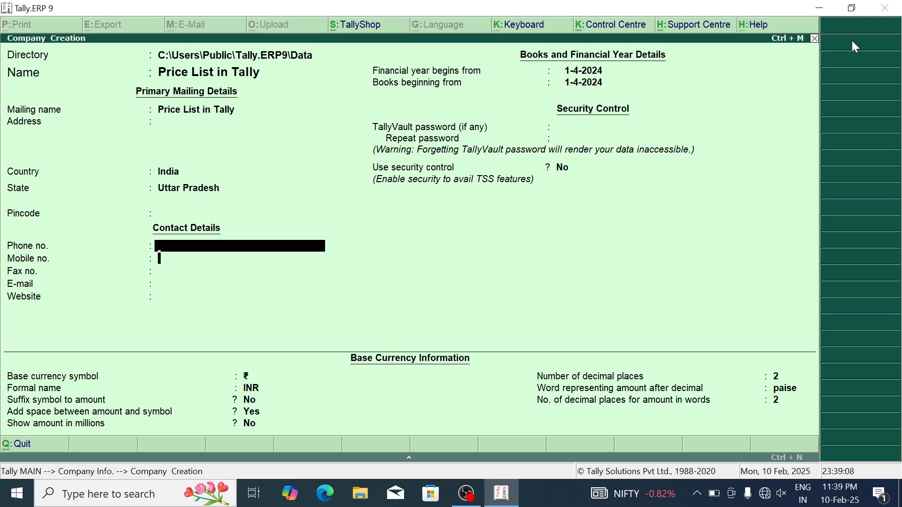
Step: Keep the default contact, financial year, security and currency settings and save the new company
key("Return")
key("Return")
key("Return")
key("Return")
key("Return")
key("Return")
key("Return")
key("Return")
key("Return")
key("Return")
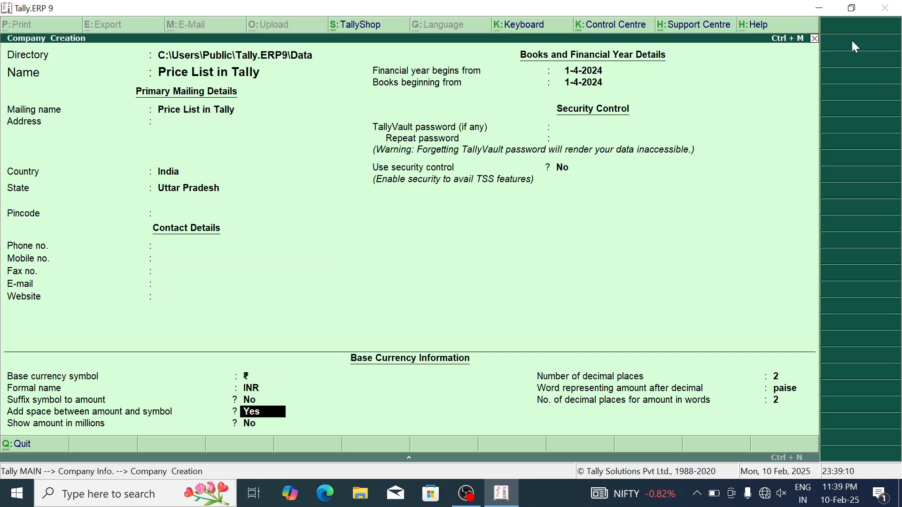
key("Return")
key("Return")
key("Return")
key("Return")
key("Return")
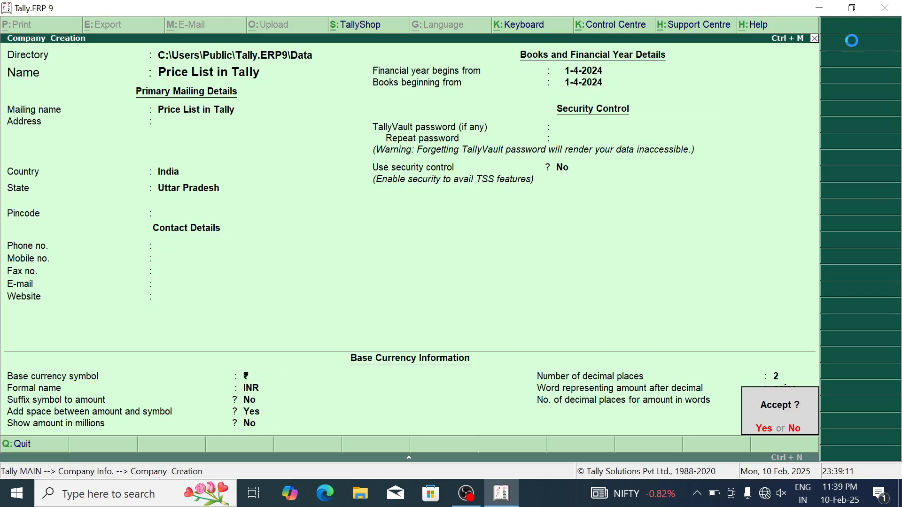
key("Return")
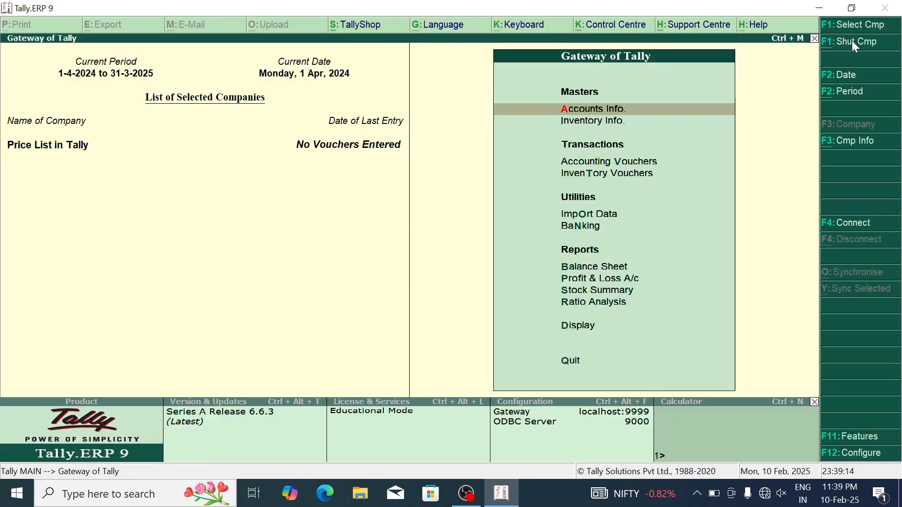
Step: Switch to Microsoft Excel with a new blank workbook
key("super")
type("exc")
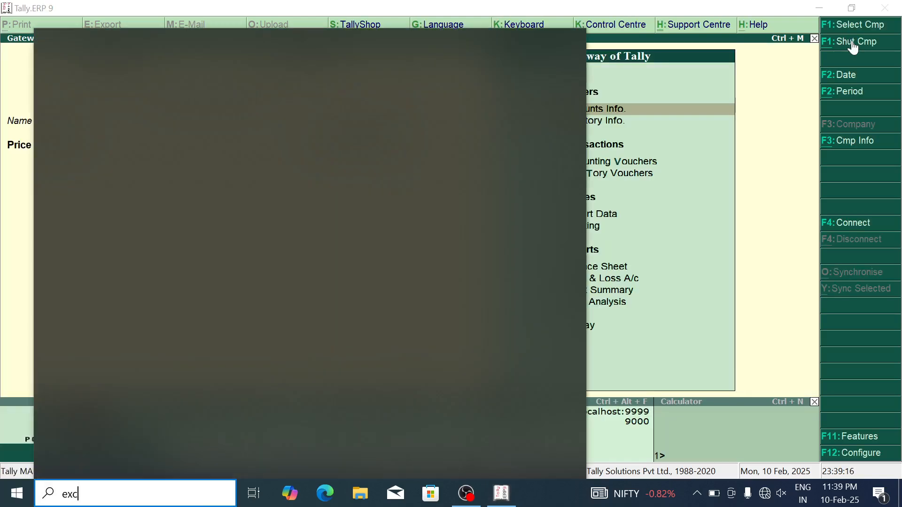
key("Return")
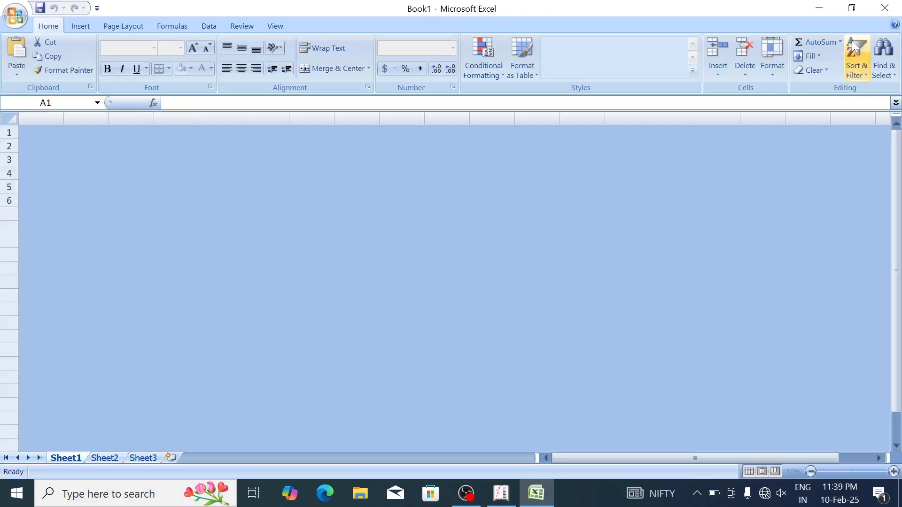
Step: Enter the heading "Name" in cell E4 and the item "mouse" in E5
key("Down")
key("Right")
key("Down")
key("Right")
key("Right")
key("Down")
key("Right")
key("Down")
key("Down")
key("Right")
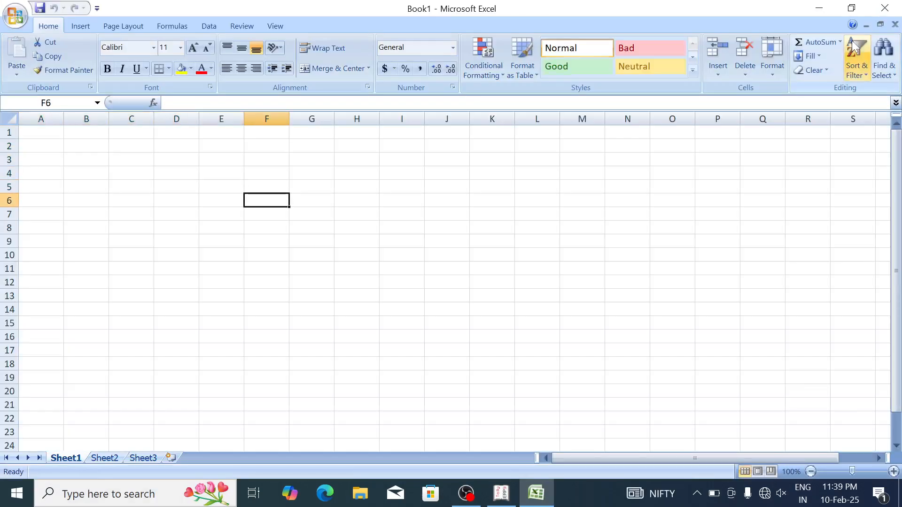
key("Left")
key("Up")
key("Up")
type("Name")
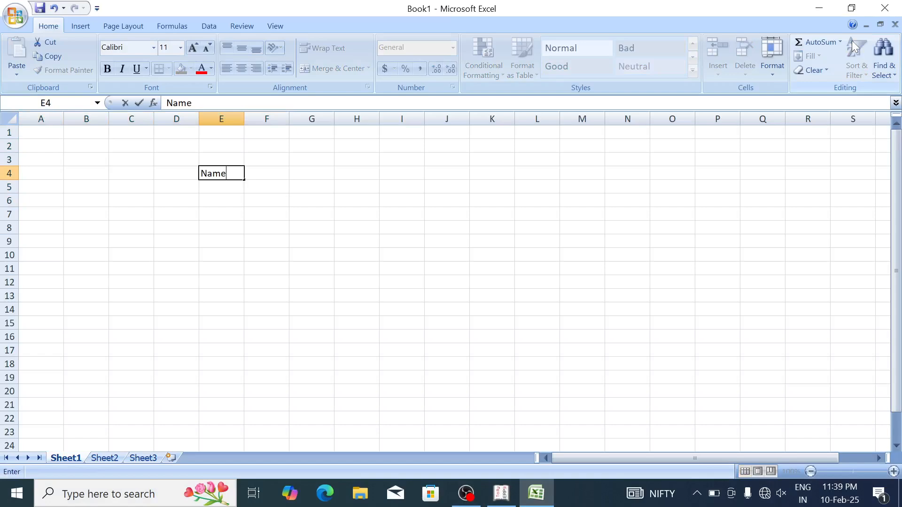
key("Return")
type("mouse")
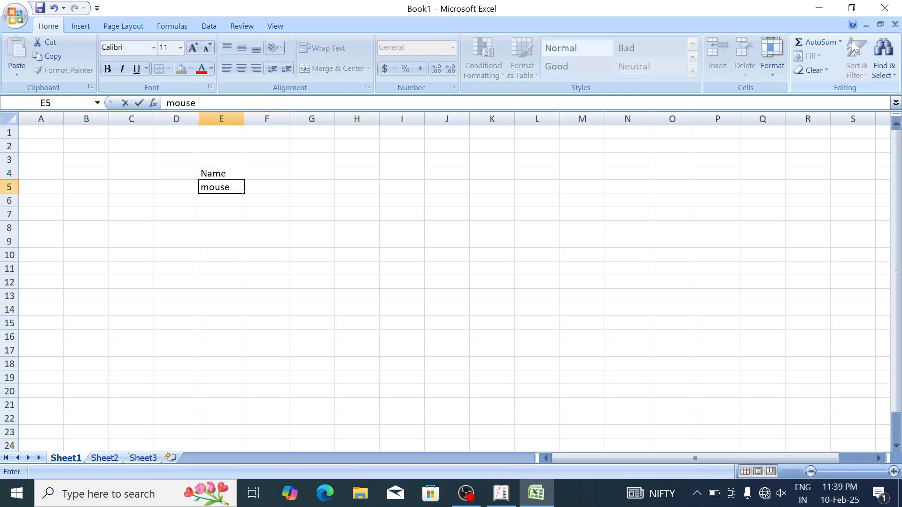
Step: Add the heading "Qty" in cell F4 and enter a quantity of 5 in F5
key("Right")
key("Up")
type("Qty")
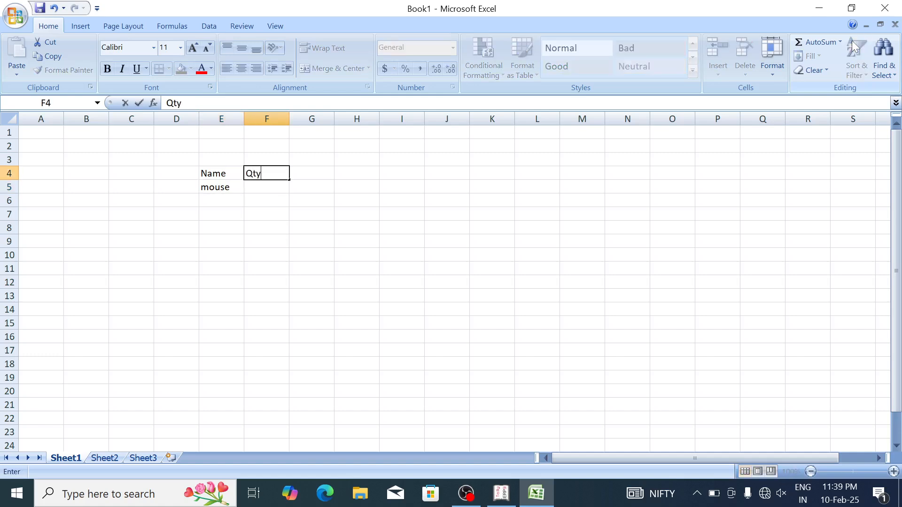
key("Return")
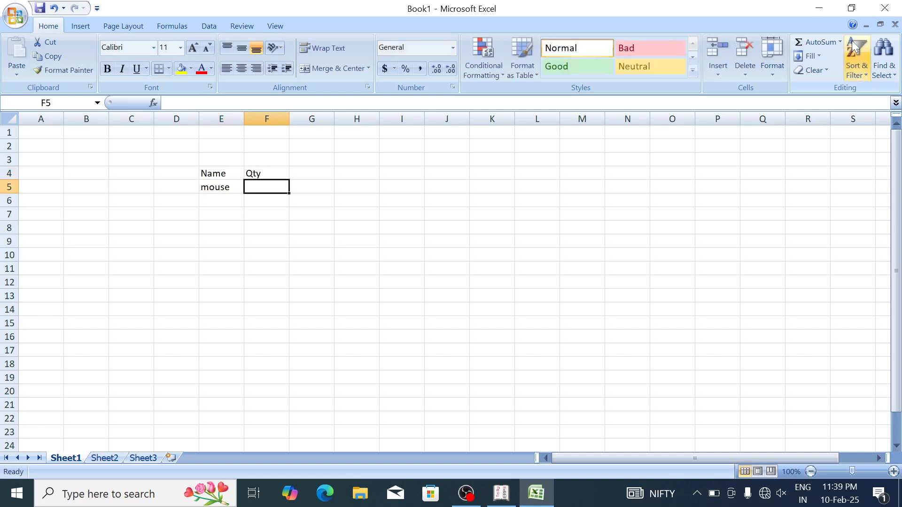
type("5")
Step: Add the heading "Rate" in cell G4 and enter a rate of 150 in G5
key("Up")
key("Right")
type("Rate")
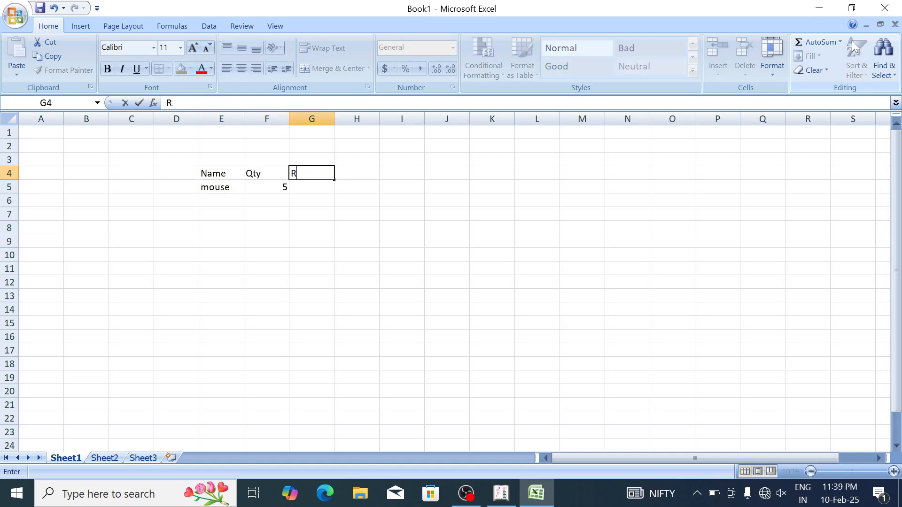
key("Return")
type("1")
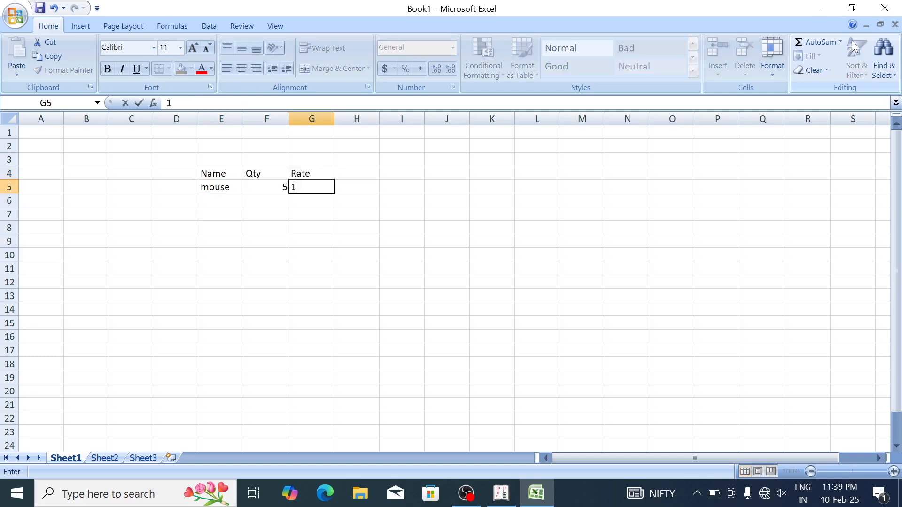
type("50")
key("Return")
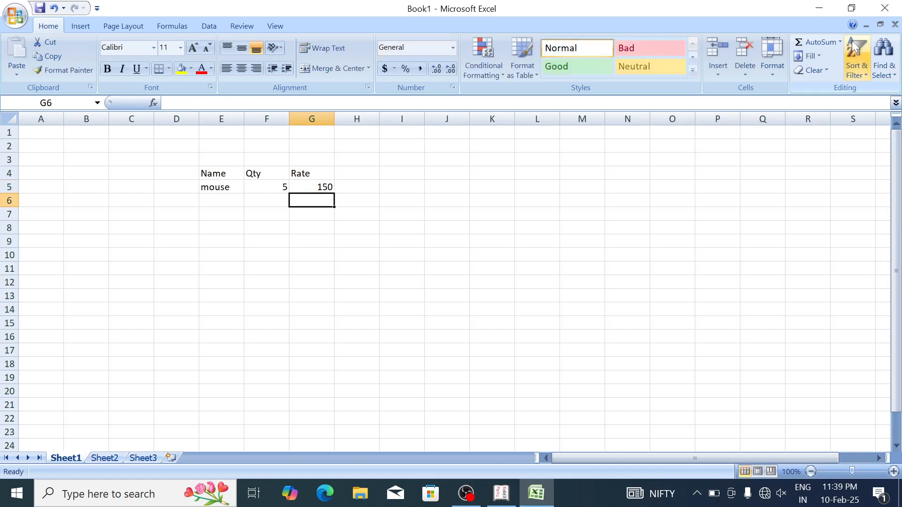
Step: Set the mouse quantity in F5 to 24 and its rate in G5 to 140
key("Up")
key("Left")
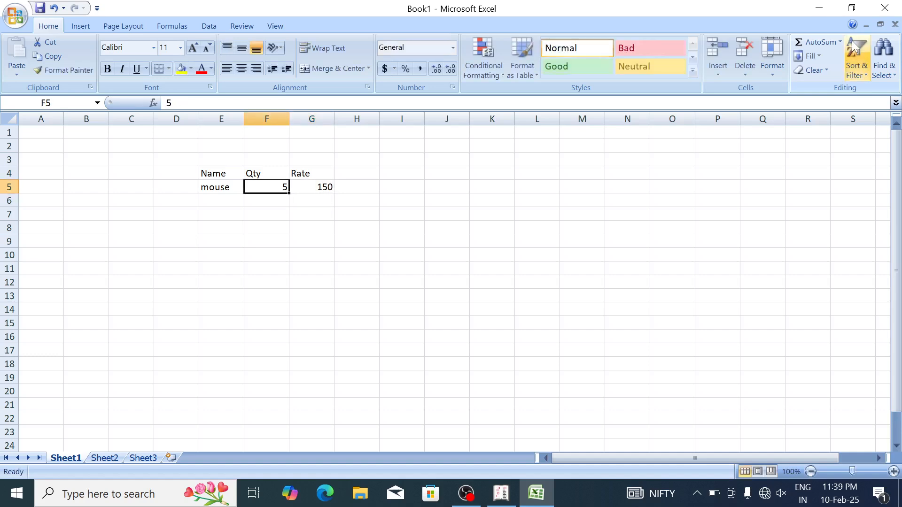
type("2")
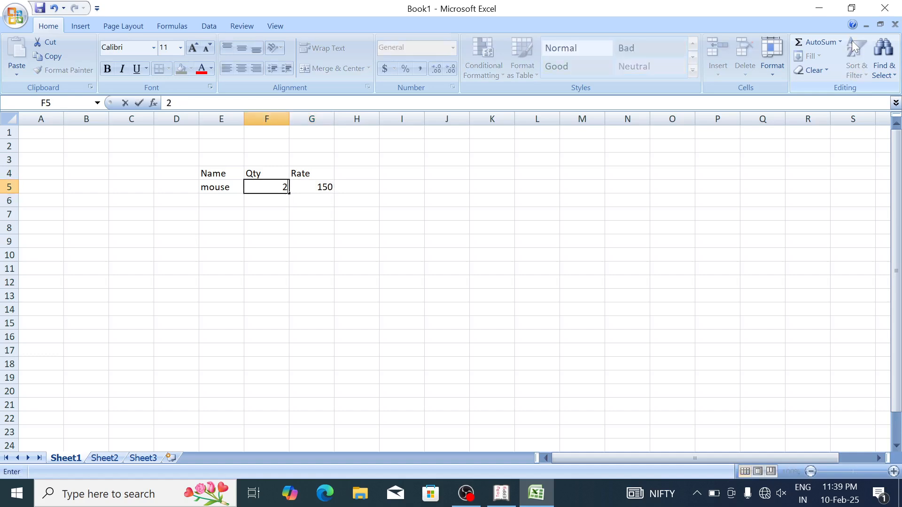
type("4")
key("Return")
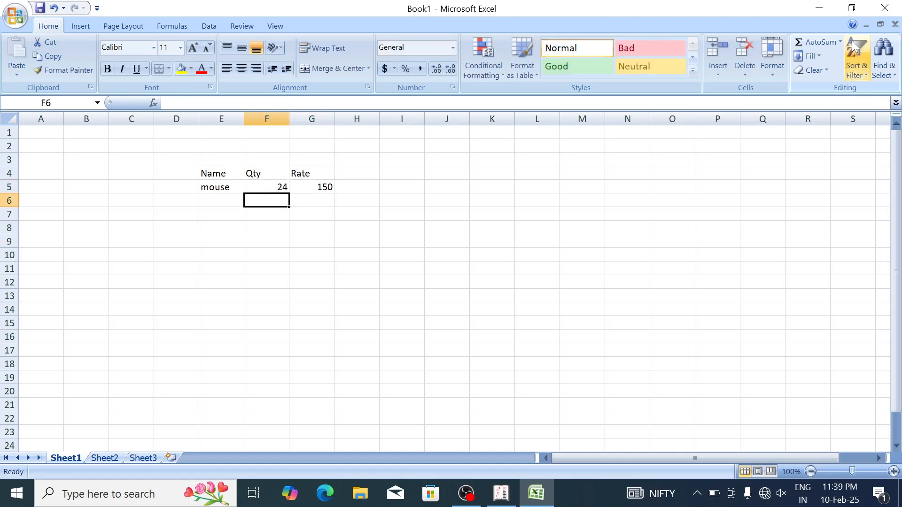
key("Up")
key("Right")
type("140")
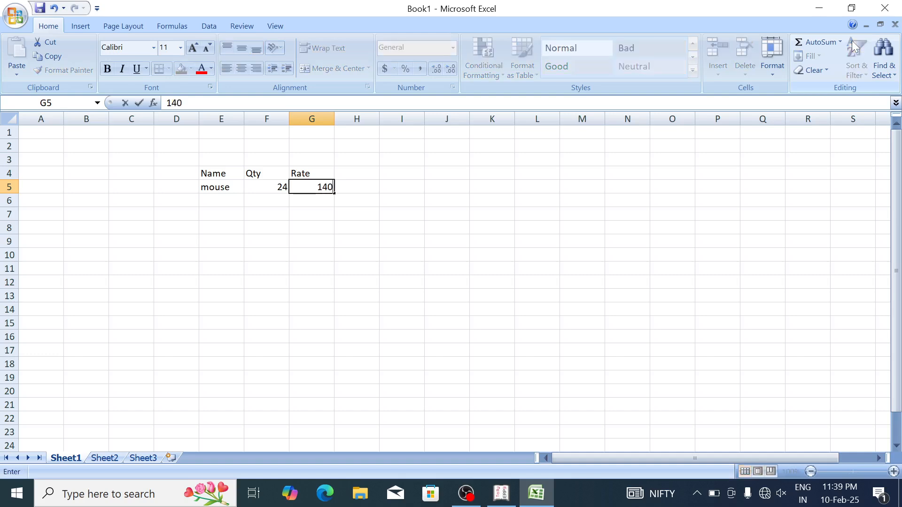
key("Return")
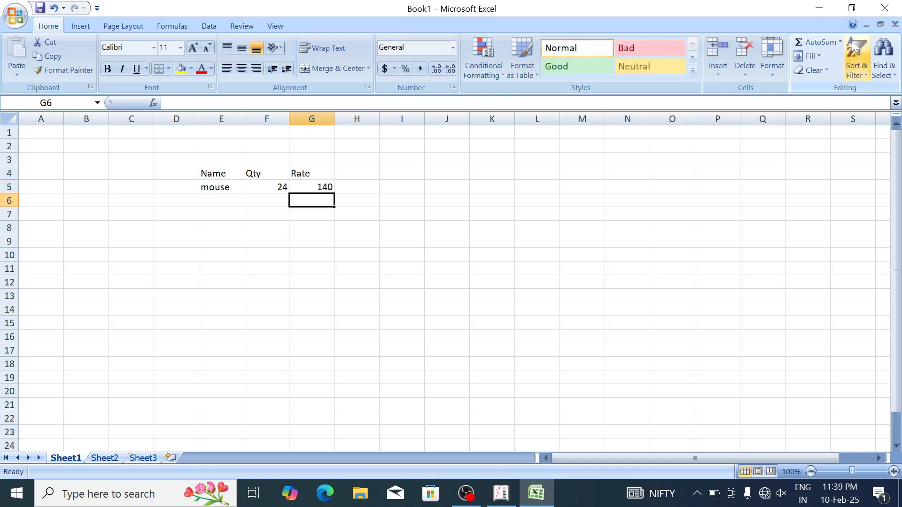
Step: Add the heading "Discount" in cell H4 and enter 1% in H5
key("Up")
key("Up")
key("Right")
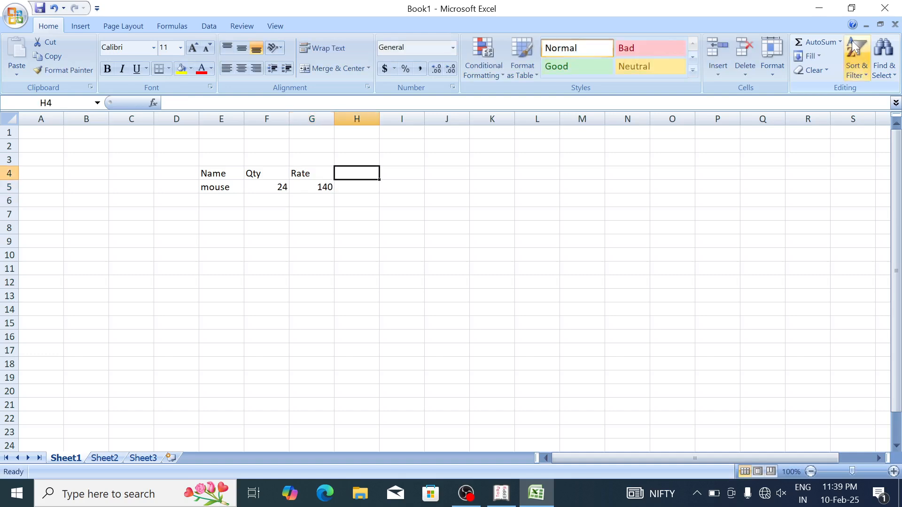
type("Discount")
key("Return")
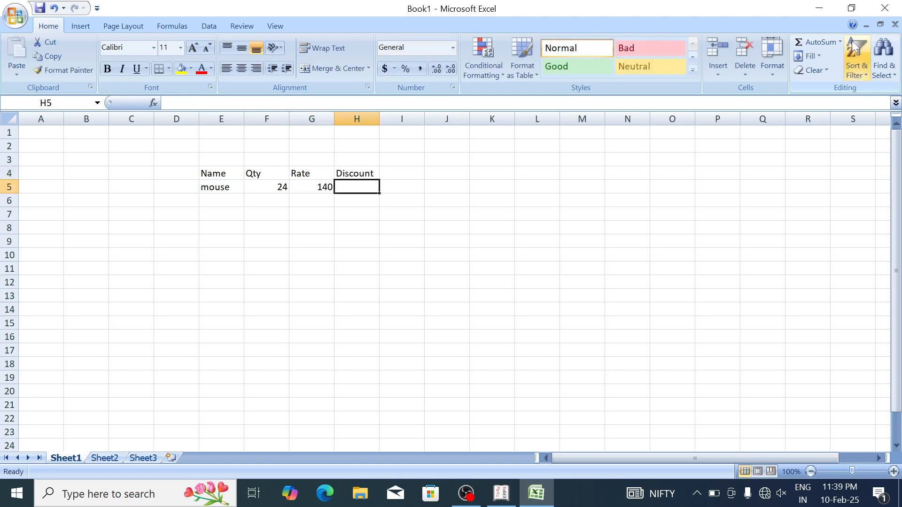
key("Left")
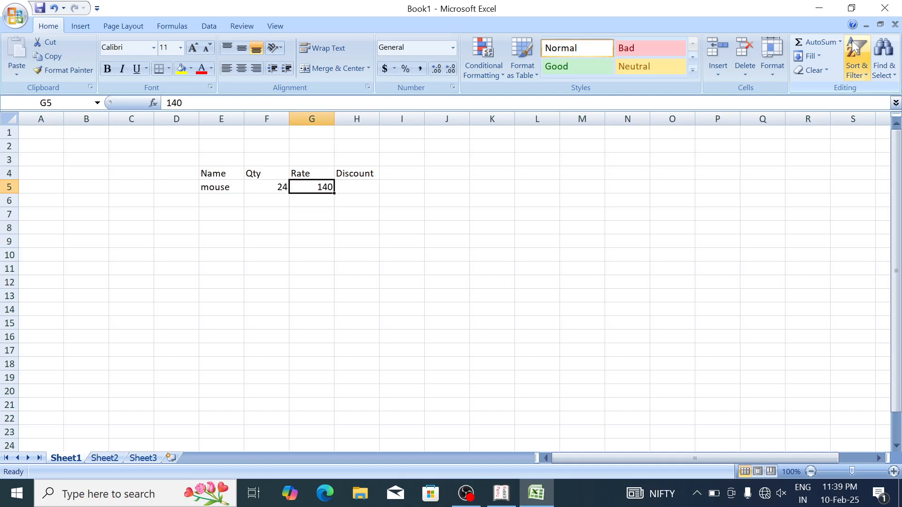
key("Right")
type("1%")
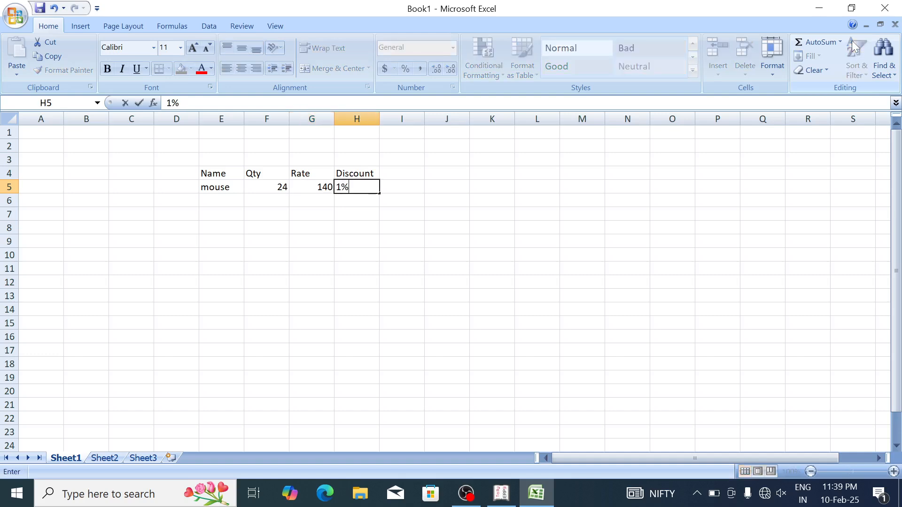
key("Return")
Step: Set the mouse row to quantity 8 and rate 150, and clear its discount in H5
key("Up")
key("Left")
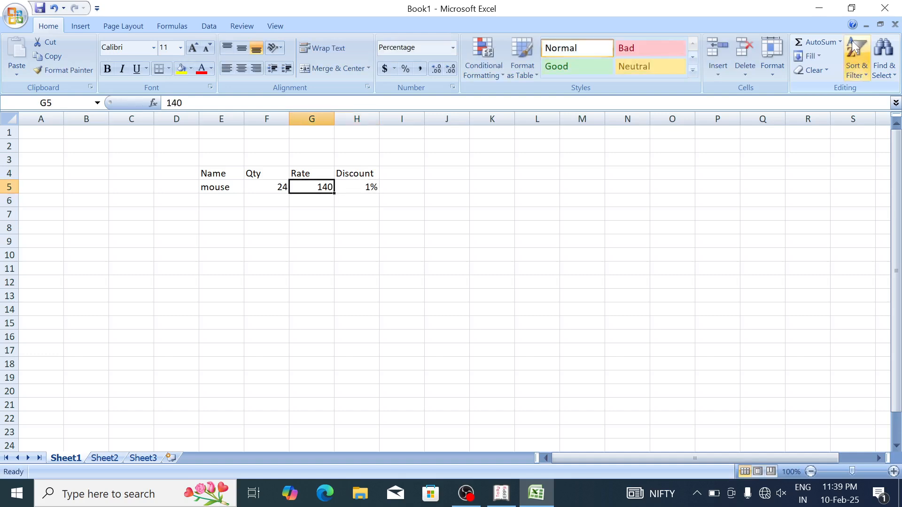
key("Left")
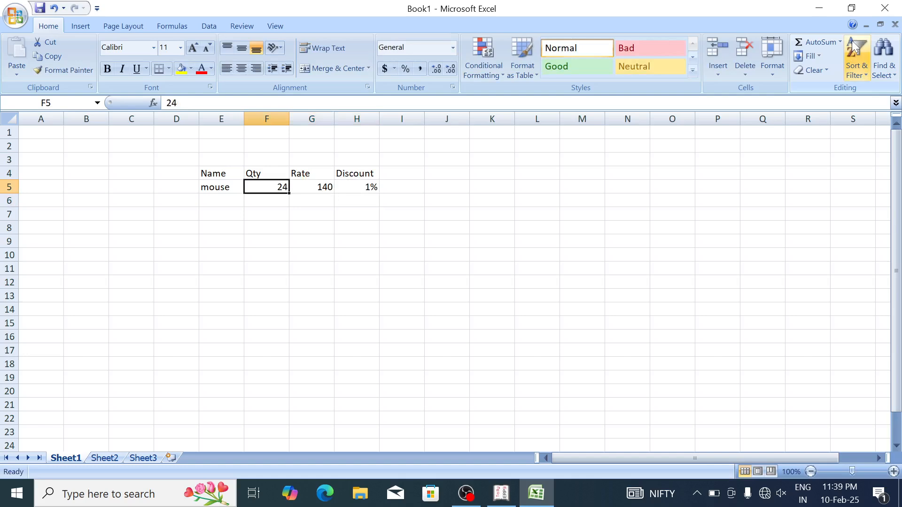
type("8")
key("Return")
key("Up")
key("Right")
type("150")
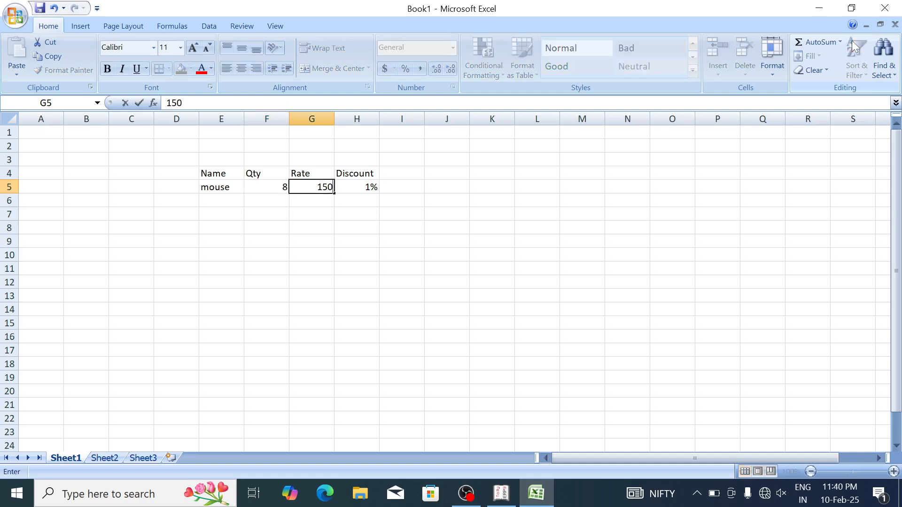
key("Right")
key("Delete")
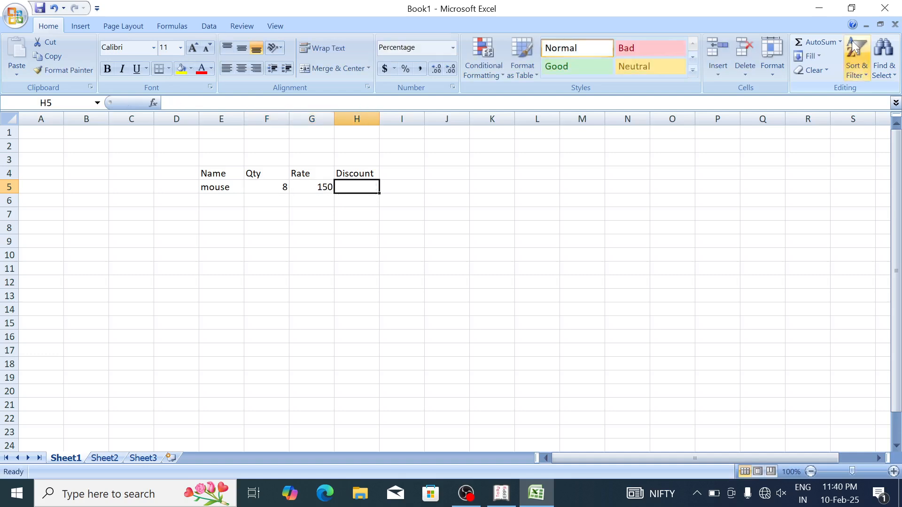
Step: Set the mouse quantity in F5 to 455 and its rate in G5 to 120
key("Left")
key("Left")
type("455")
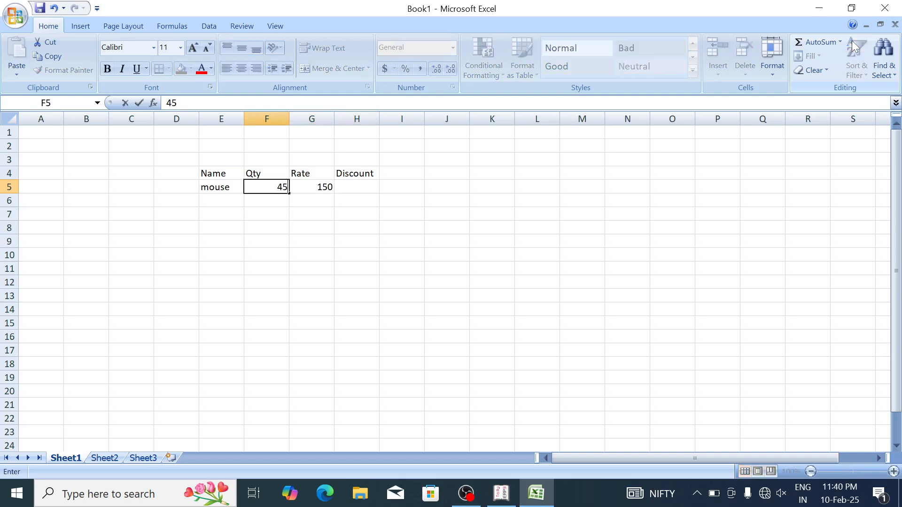
key("Right")
key("Right")
key("Left")
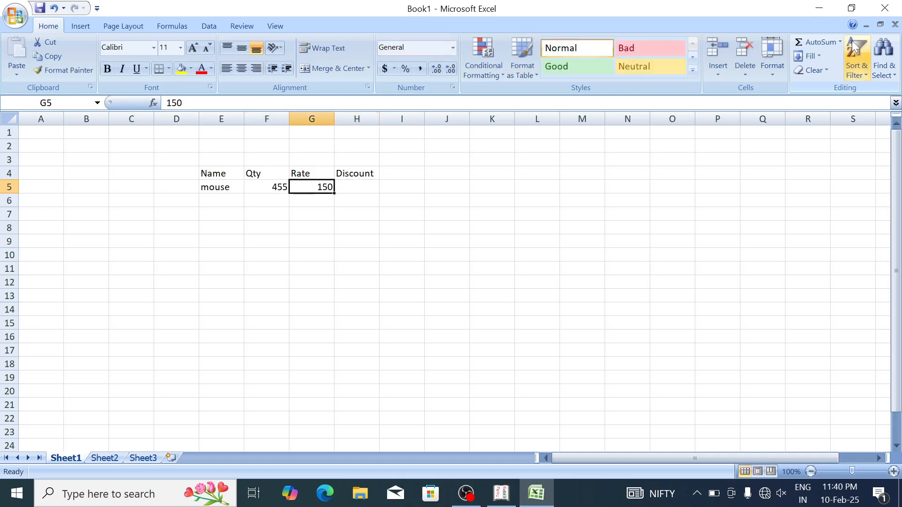
type("120")
key("Right")
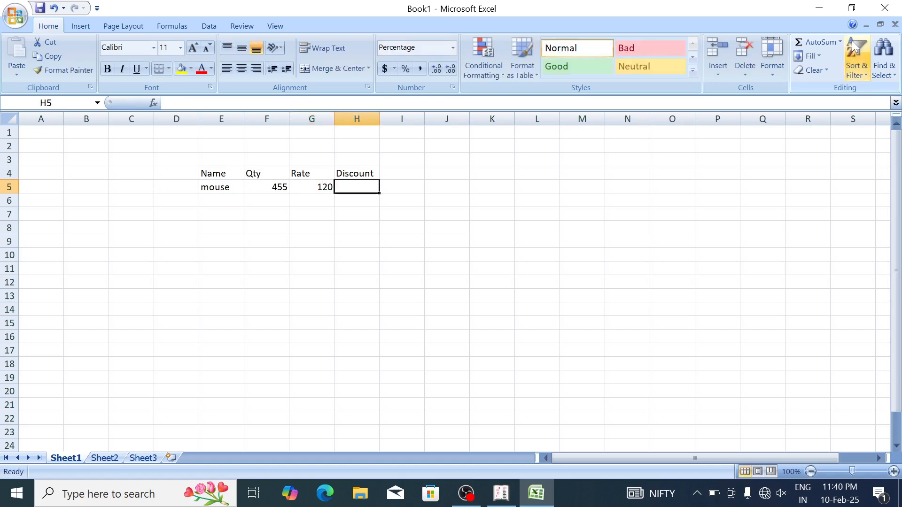
Step: Enter a 2% discount for the mouse in cell H5
type("2%")
key("Return")
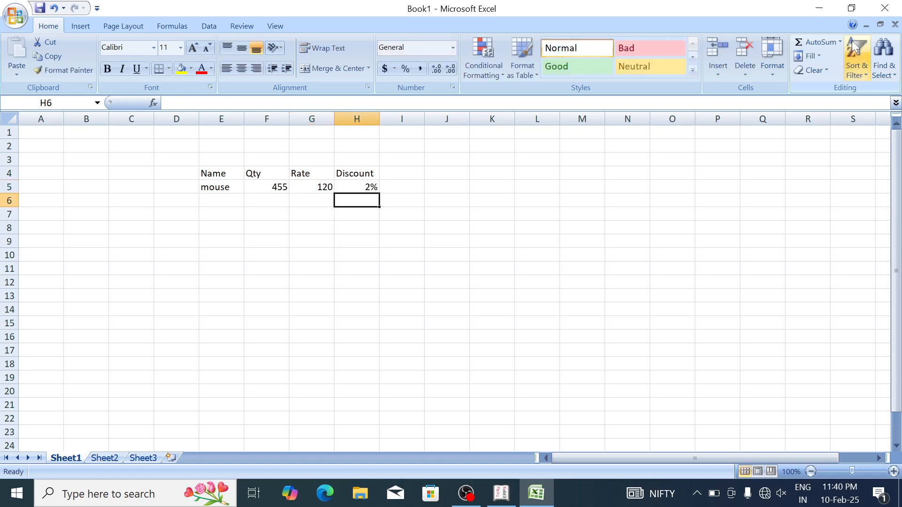
Step: Apply all borders and centre alignment to the table in E4:H5
key("Up")
key("Left")
key("Left")
key("Left")
key("Up")
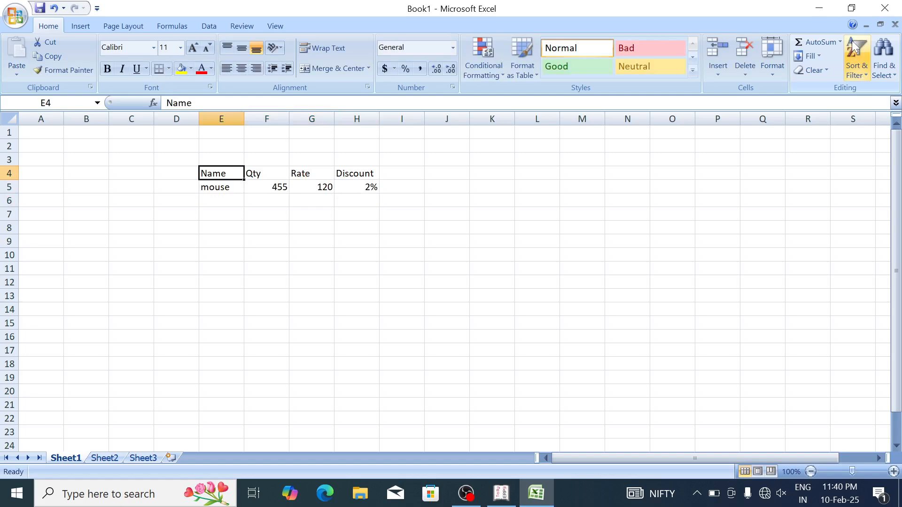
key("shift+Right")
key("shift+Right")
key("shift+Right")
key("shift+Down")
key("alt+h")
key("b")
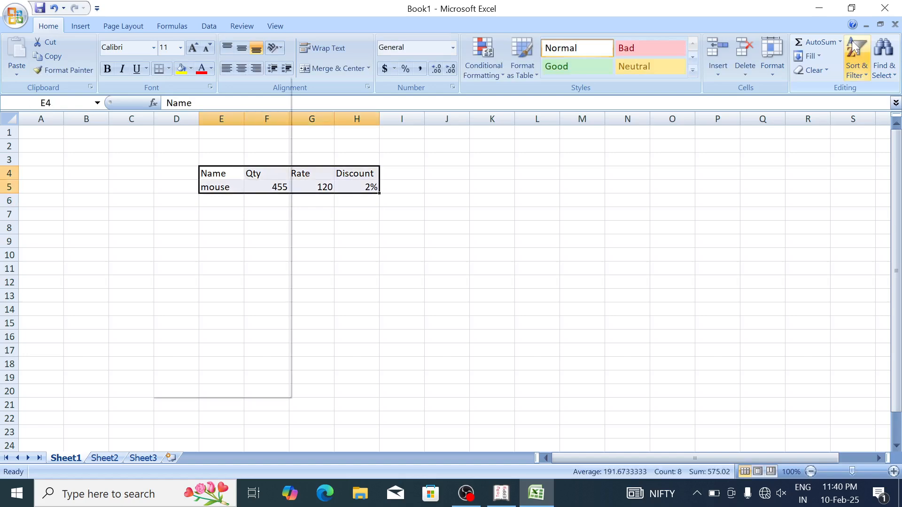
key("a")
key("alt+h")
key("a")
key("c")
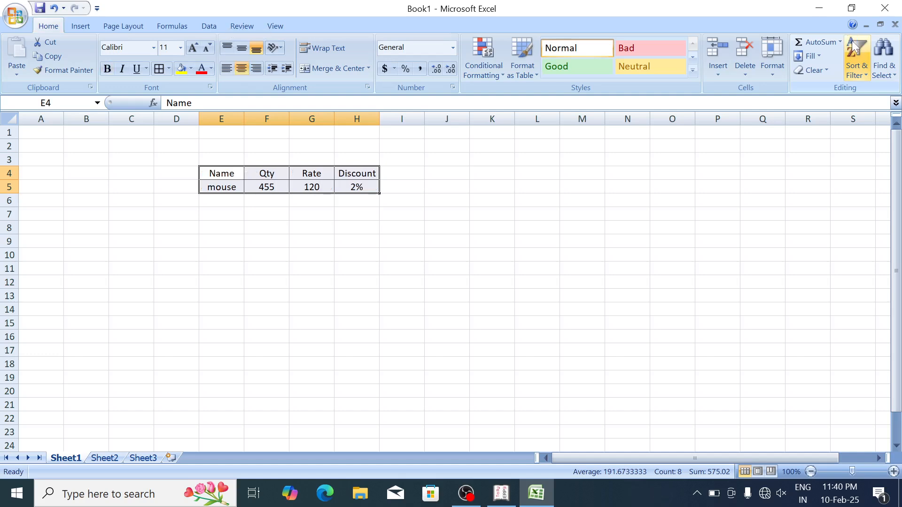
Step: Make the headings and the mouse row in E4:H5 bold
key("Down")
key("Up")
key("shift+Right")
key("shift+Right")
key("shift+Right")
key("shift+Down")
key("ctrl+b")
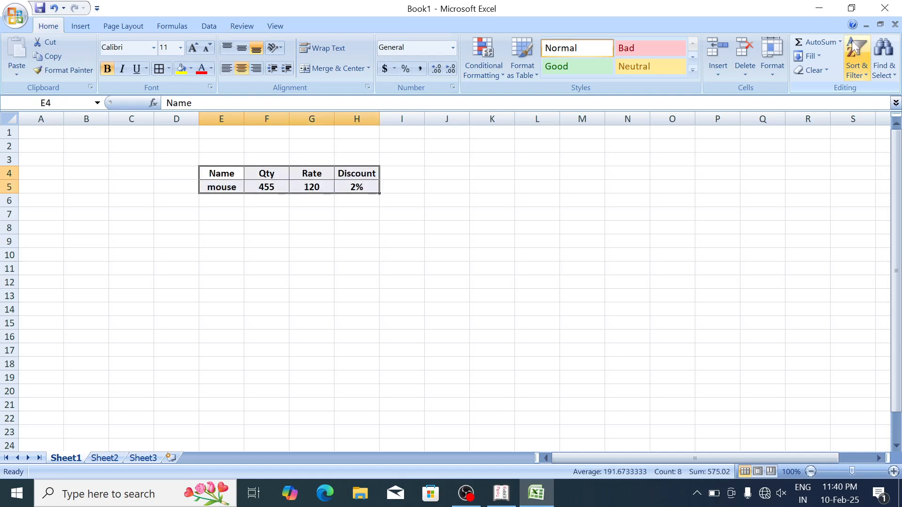
key("Down")
Step: Switch to Tally.ERP 9 and open the inventory features of the Price List in Tally company
key("alt+Tab")
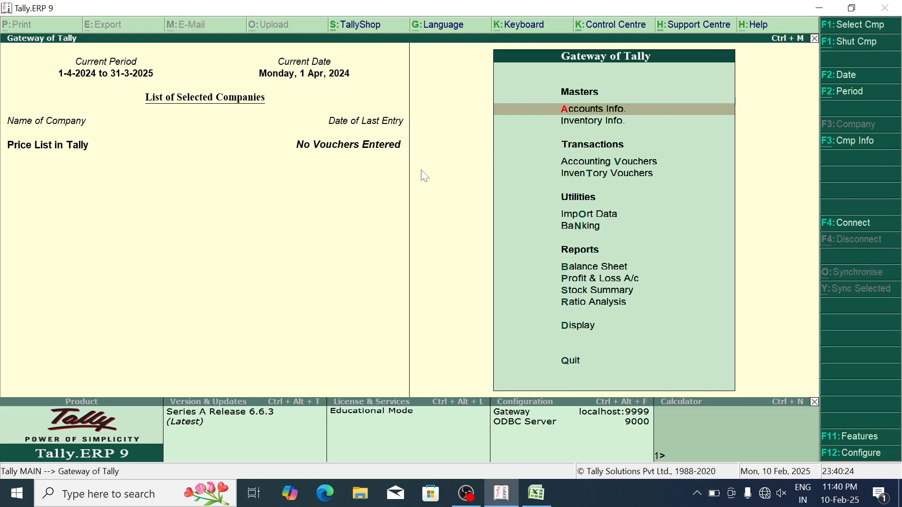
key("Return")
key("Escape")
left_click(856, 437)
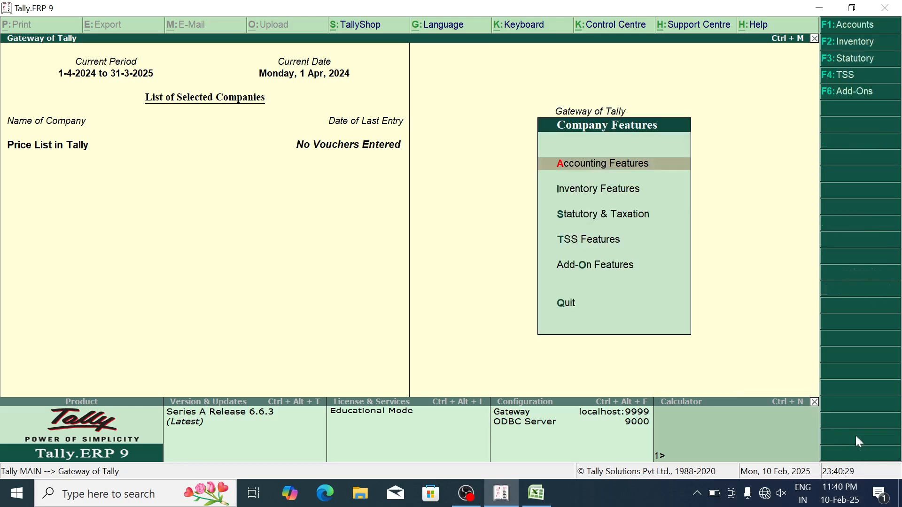
left_click(573, 194)
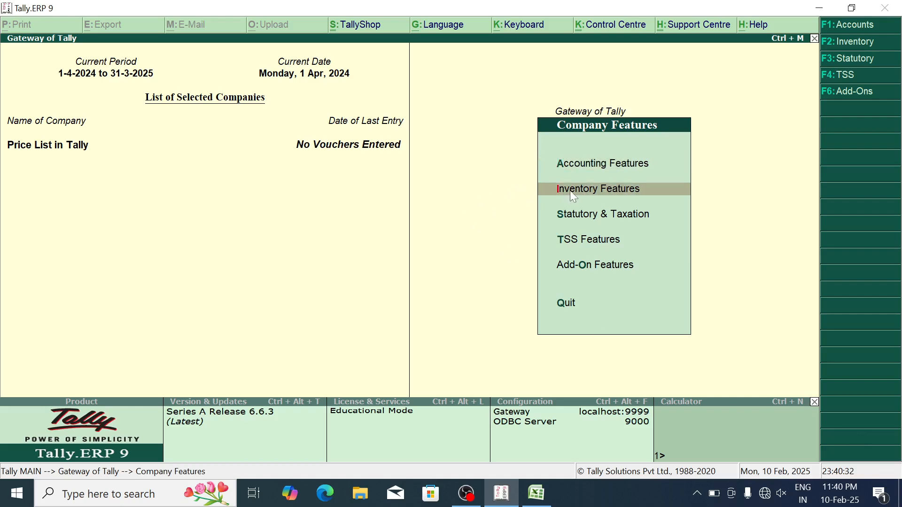
left_click(570, 191)
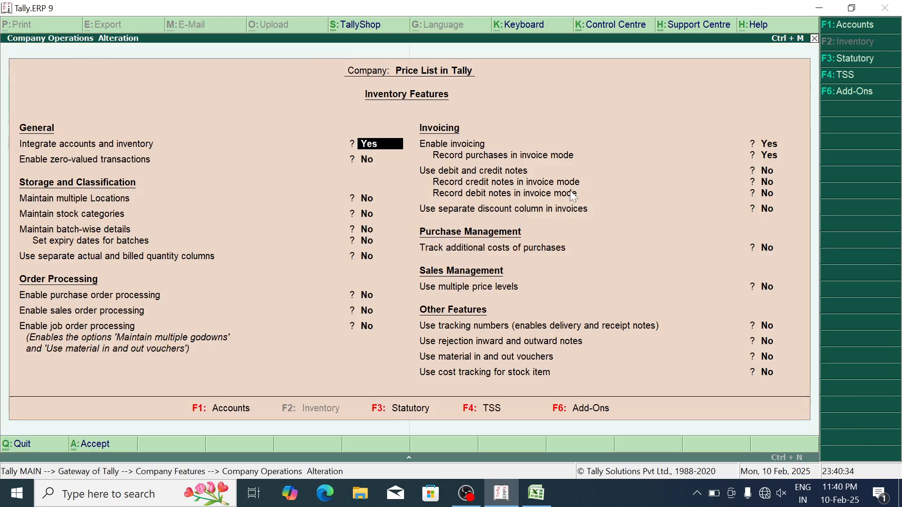
Step: Enable the separate discount column in invoices and the use of multiple price levels
left_click(511, 210)
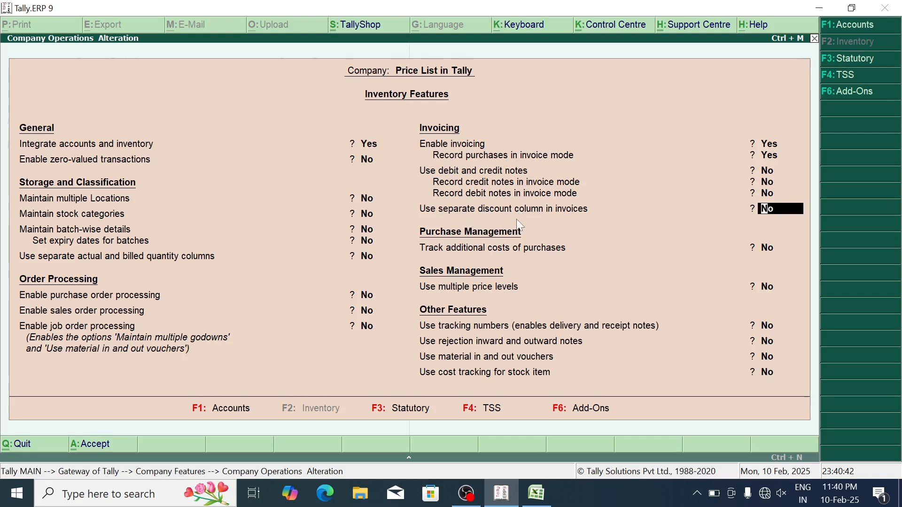
type("y")
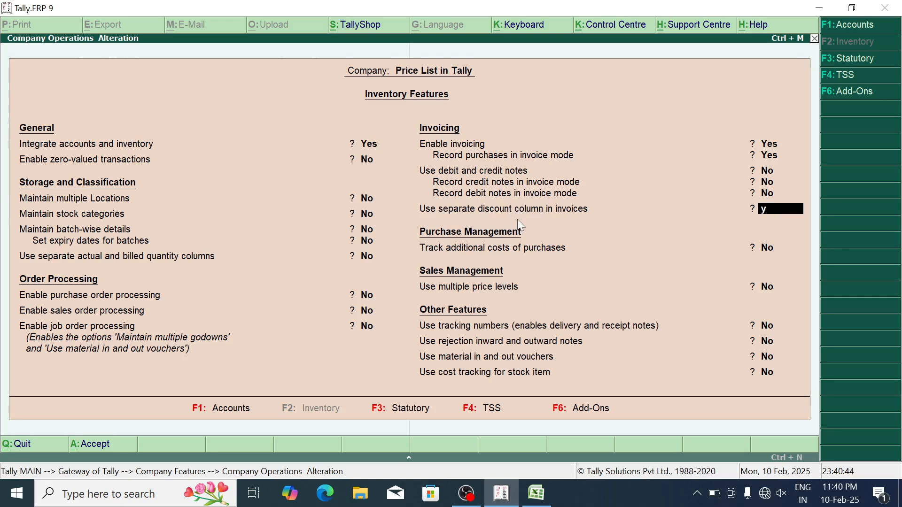
key("Return")
key("Return")
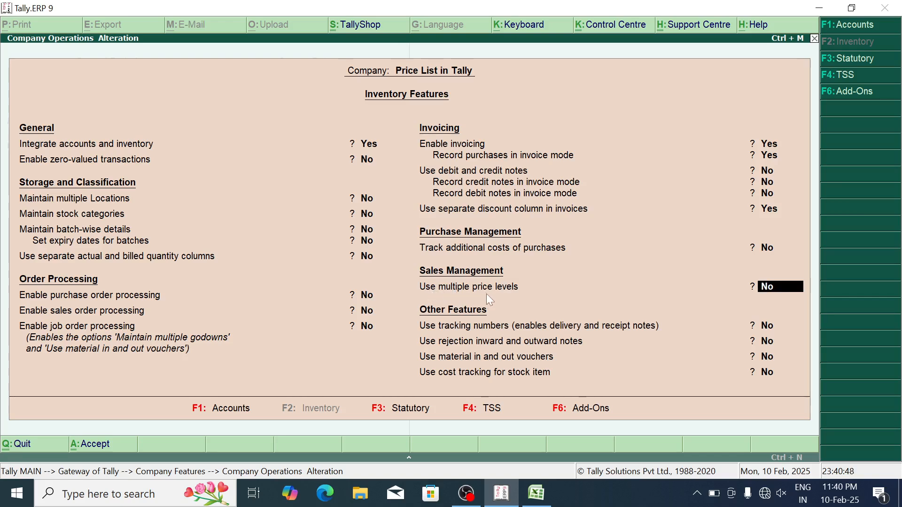
type("y")
key("Return")
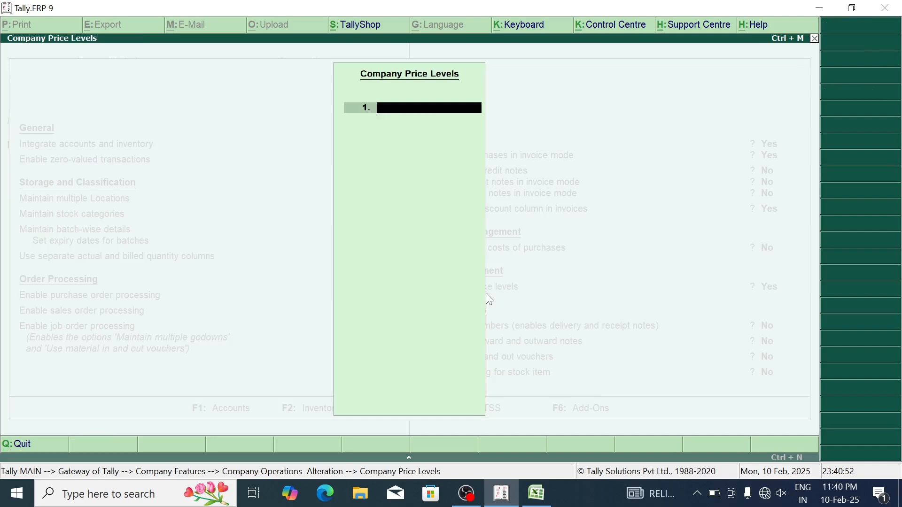
Step: Add the company price level "Special Price", save the inventory features and return to the Gateway of Tally
type("Special Prin")
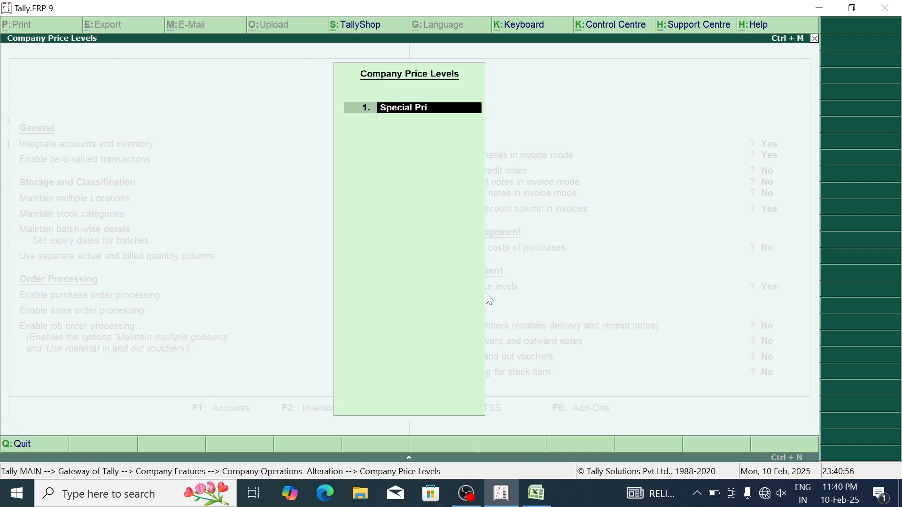
key("BackSpace")
type("ce")
key("Return")
key("Return")
key("Return")
key("Return")
key("Return")
key("Return")
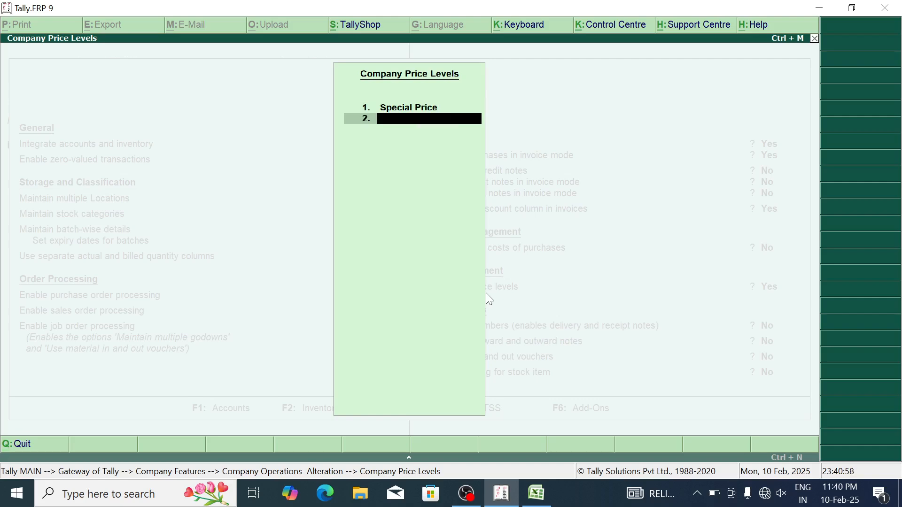
key("Return")
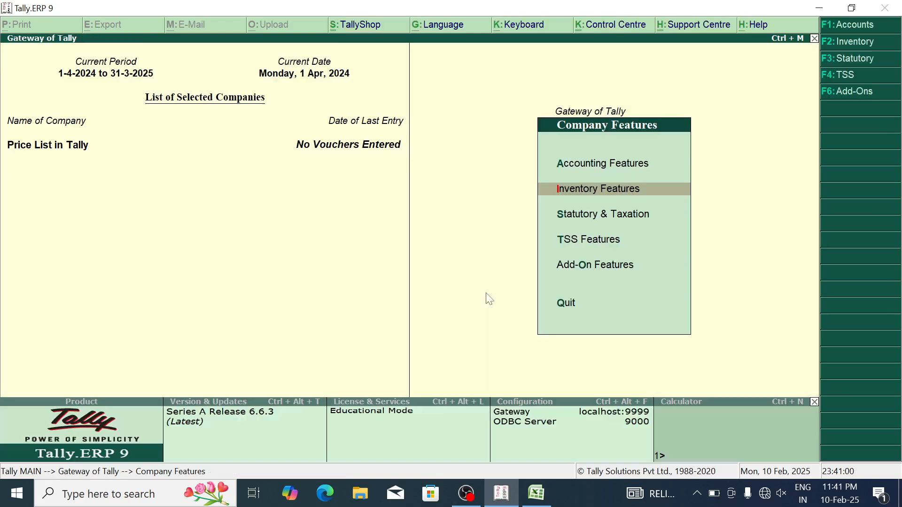
key("Escape")
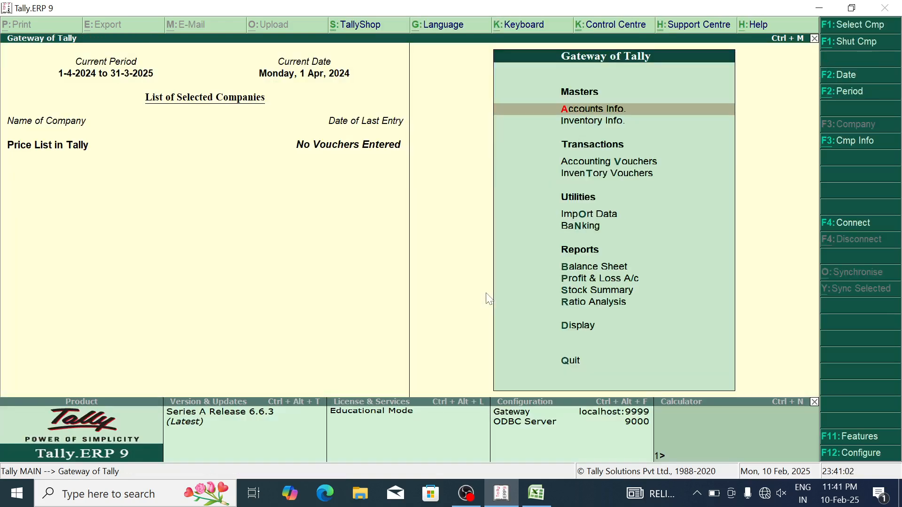
Step: Open the form for creating a new unit of measure in the inventory masters
key("Down")
key("Return")
key("Down")
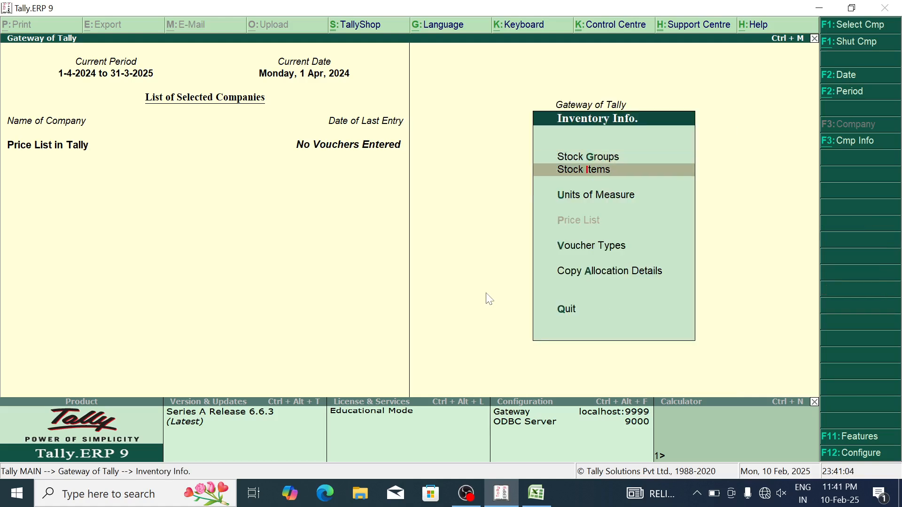
key("Down")
key("Down")
key("Up")
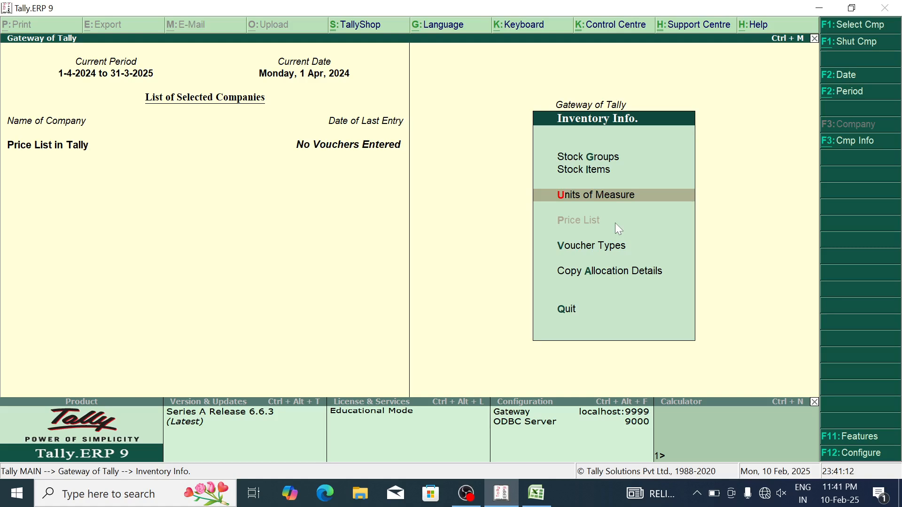
key("Down")
key("Up")
key("Up")
key("Down")
key("Return")
key("Return")
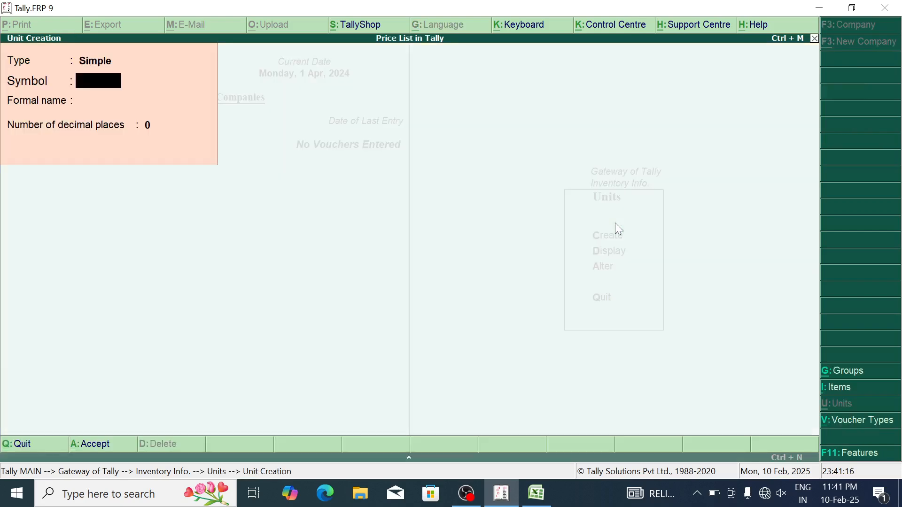
Step: Create a simple unit with symbol pcs, formal name Pieces and 0 decimal places
type("ps")
key("BackSpace")
type("cs")
key("Return")
type("Pieces")
key("Return")
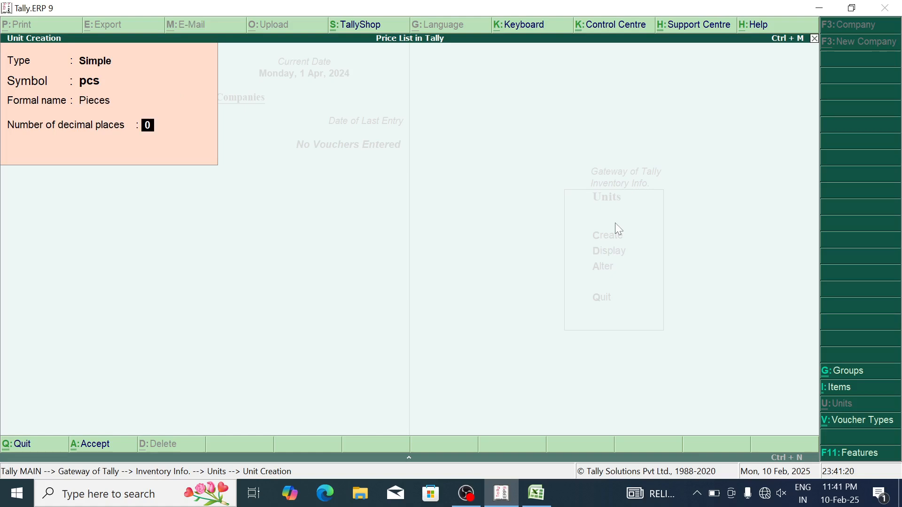
key("Return")
Step: Create a simple unit with symbol kg, formal name Kilirgams and 0 decimal places, and leave unit creation
key("Return")
type("kg")
key("Return")
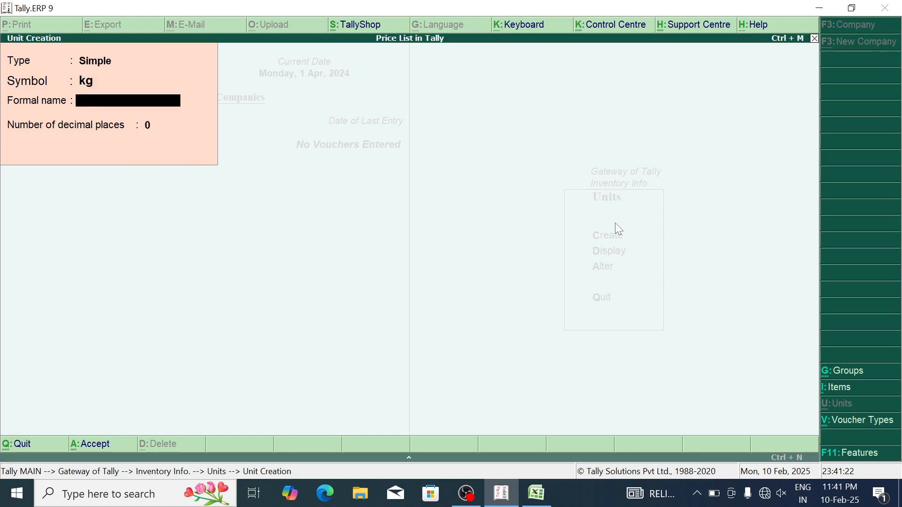
type("Kilograms")
key("Return")
key("Return")
key("Return")
key("Escape")
key("Escape")
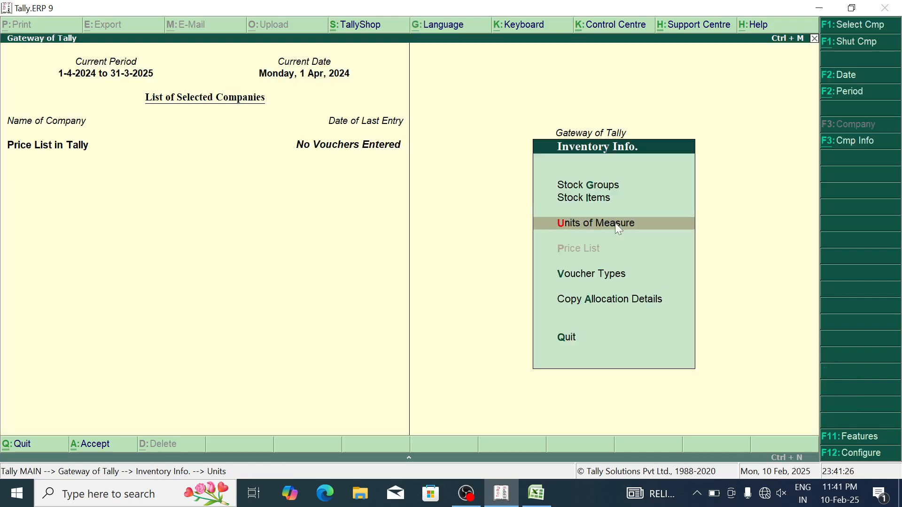
Step: Create the stock item Mouse under Primary with the unit pcs and no opening balance
key("i")
key("Return")
type("Mouse")
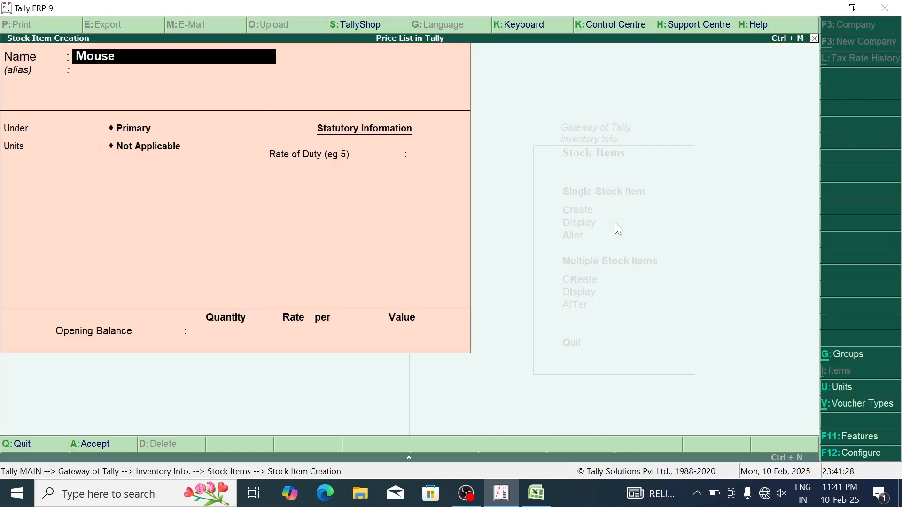
key("Return")
key("Return")
key("Down")
key("Down")
key("Return")
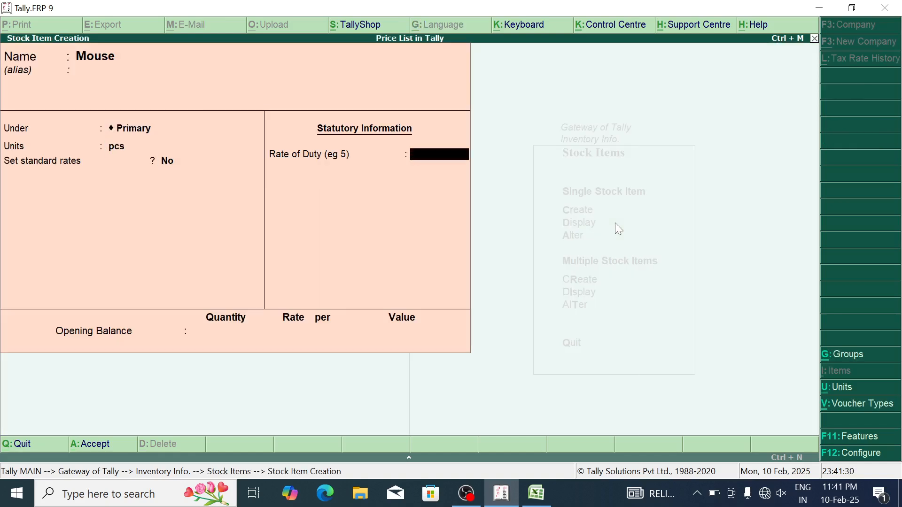
key("Return")
key("Return")
key("Return")
Step: Create the stock item Keyboard under Primary with the unit pcs and no opening balance
type("Keyboard")
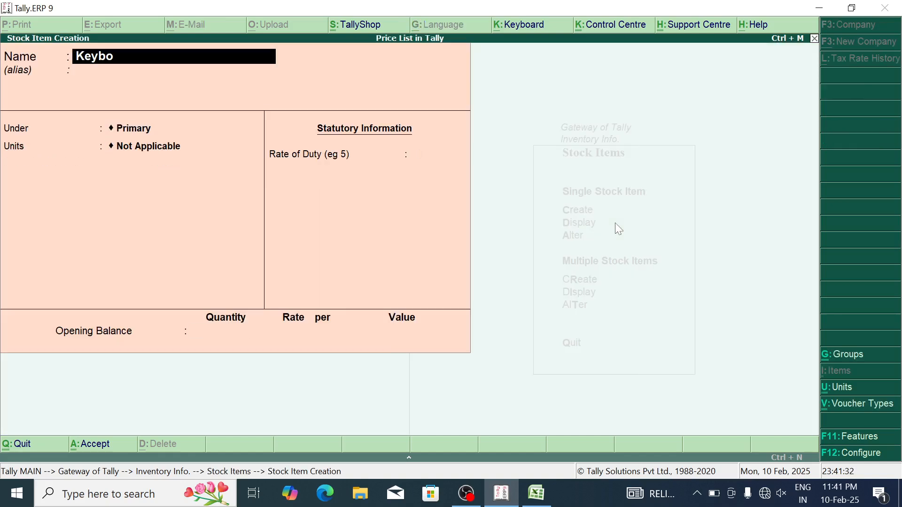
key("Return")
key("Return")
key("Down")
key("Down")
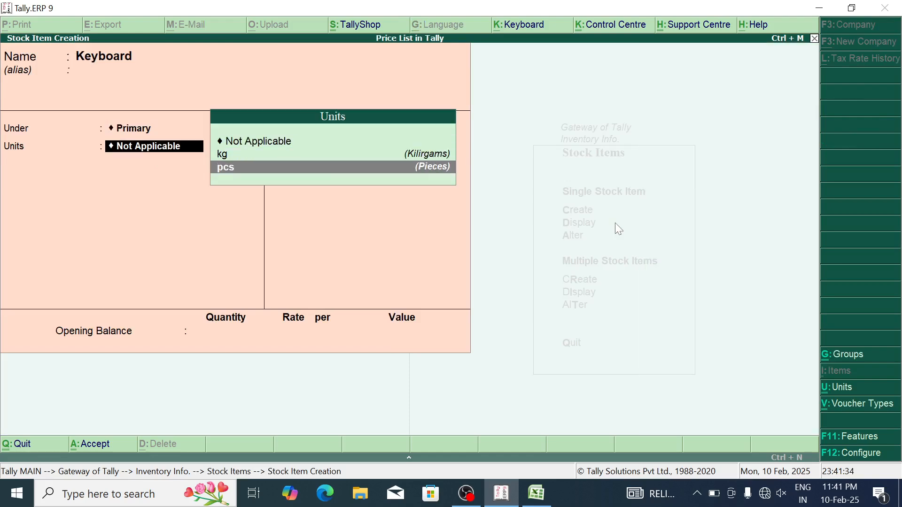
key("Return")
key("Return")
key("Return")
key("Return")
key("Return")
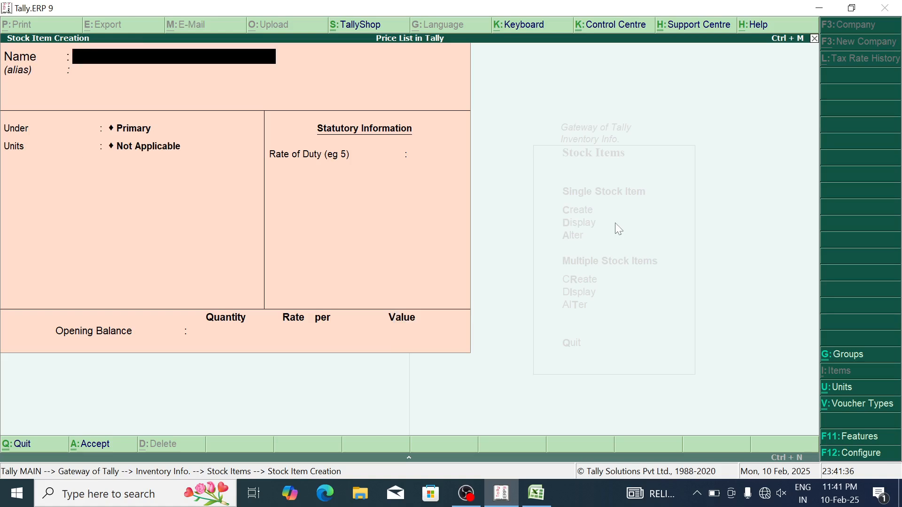
Step: Create the stock item Apple under Primary with the unit kg and no opening balance
type("Apple")
key("Return")
key("Return")
key("Down")
key("Return")
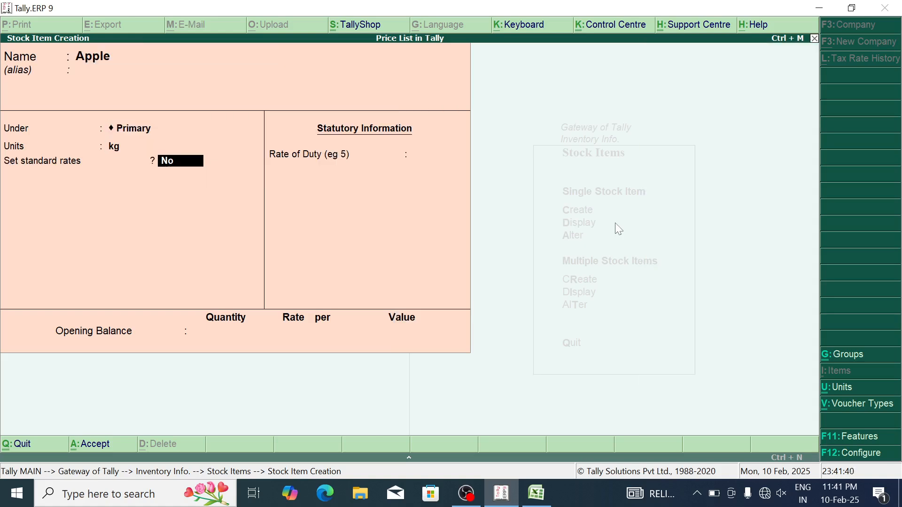
key("Return")
key("Return")
key("Return")
key("Return")
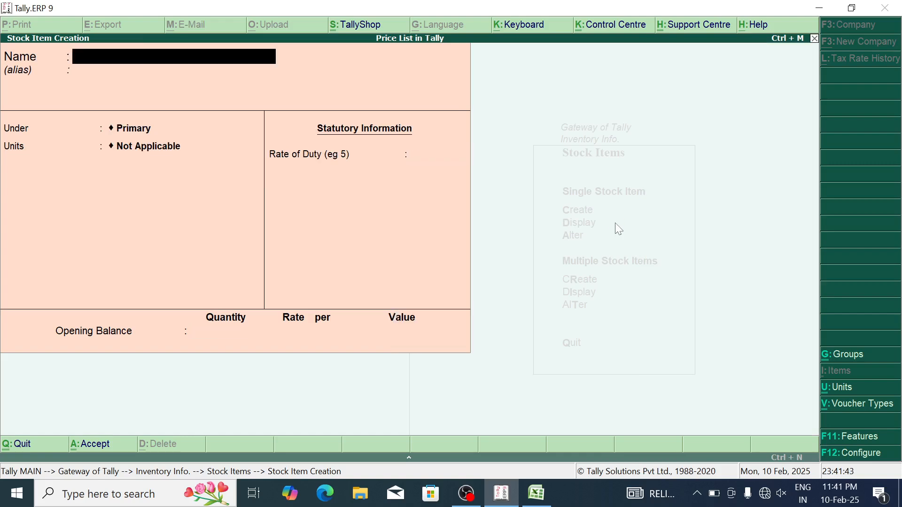
Step: Create the stock item Mango under Primary with the unit kg, and return to the inventory masters
type("Mango")
key("Return")
key("Return")
key("Down")
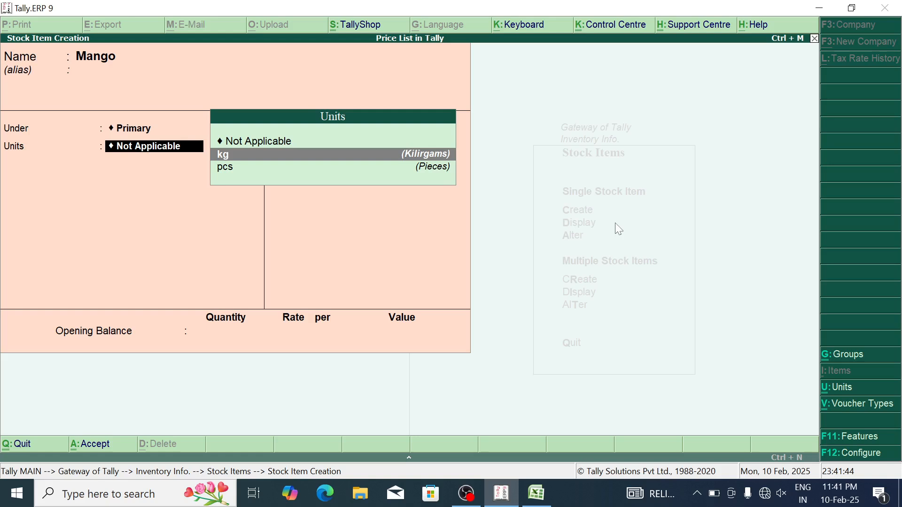
key("Return")
key("Return")
key("Return")
key("Return")
key("Return")
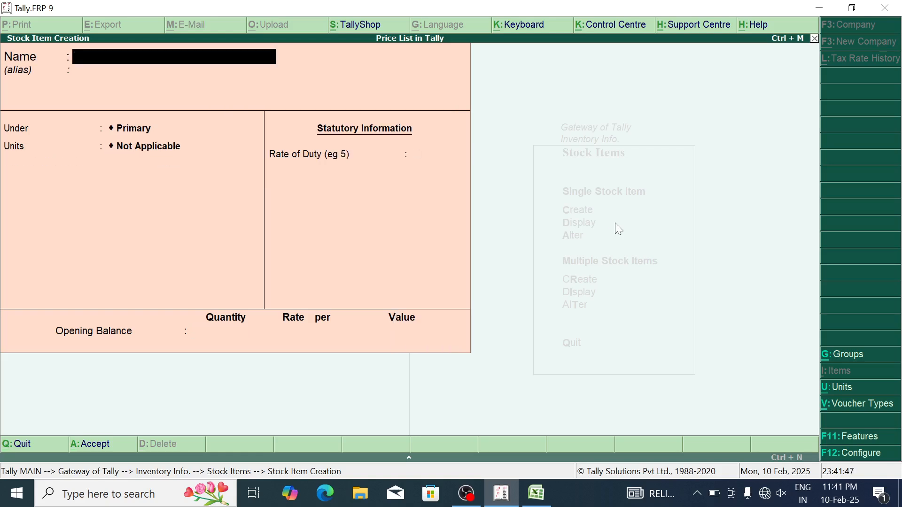
key("Escape")
key("Escape")
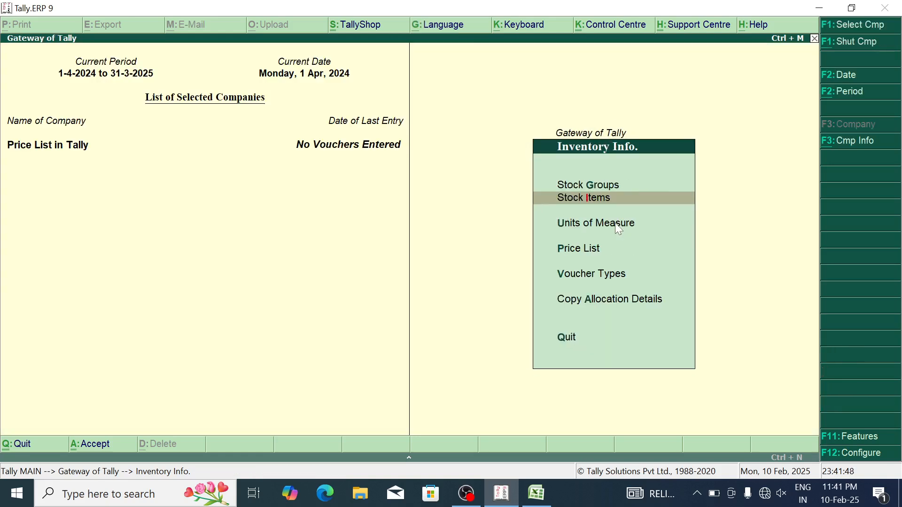
Step: Open a price list for All Items with the price level Special Price, applicable from 1-May-2024
key("Down")
key("Down")
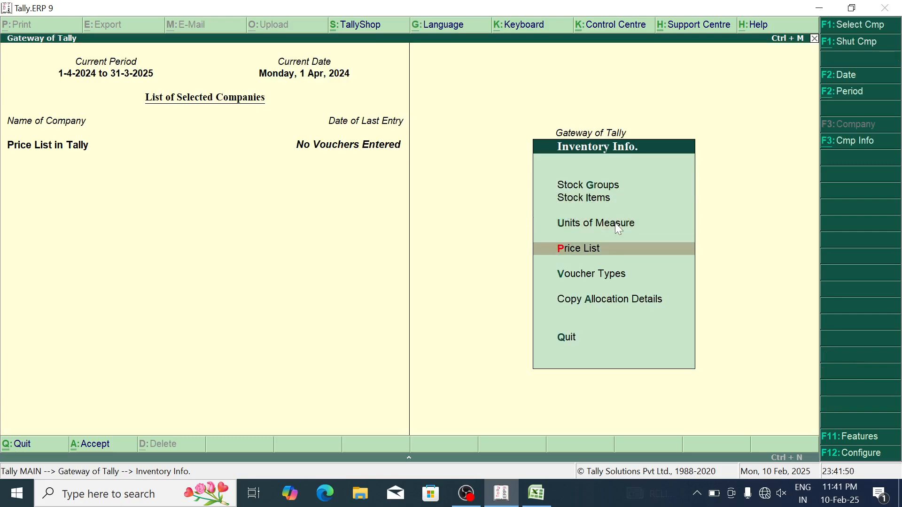
key("Return")
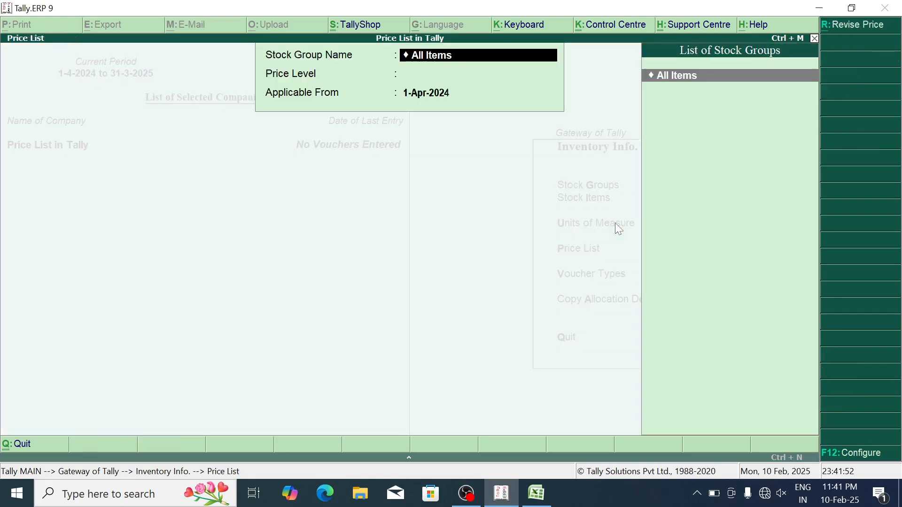
key("Return")
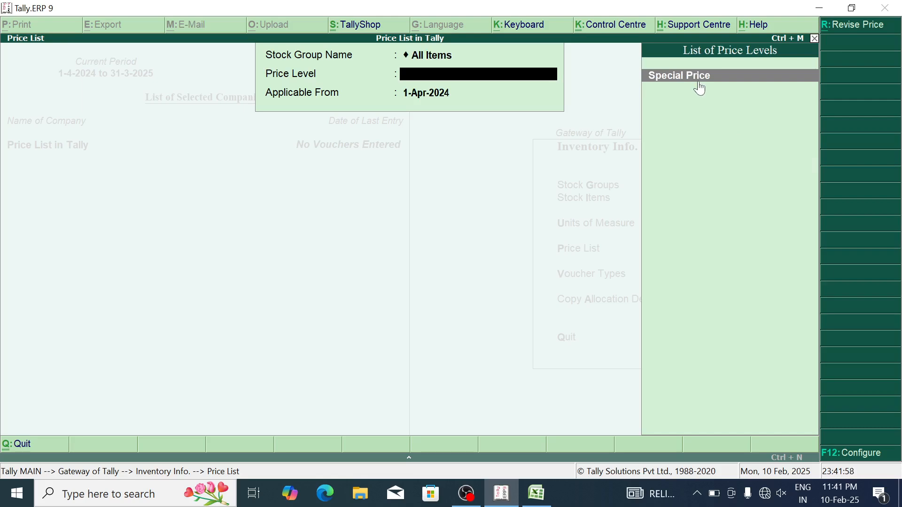
left_click(724, 81)
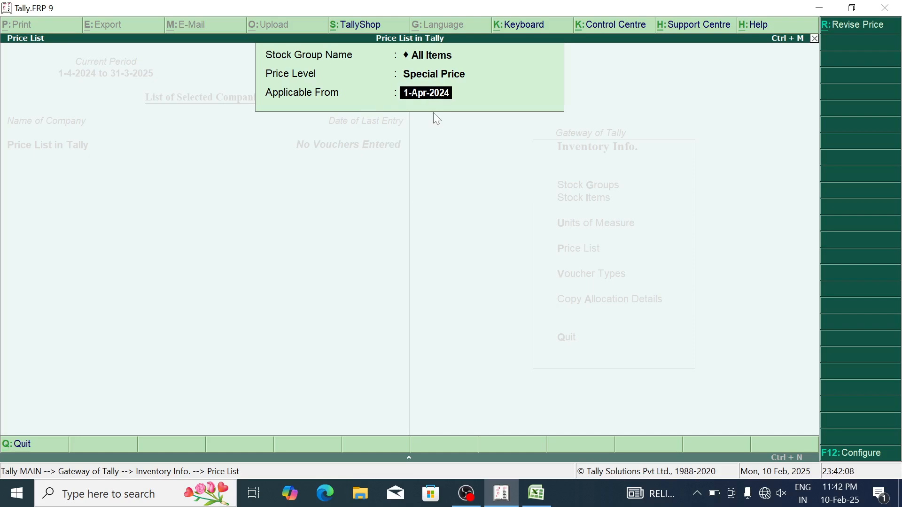
type("15")
key("Return")
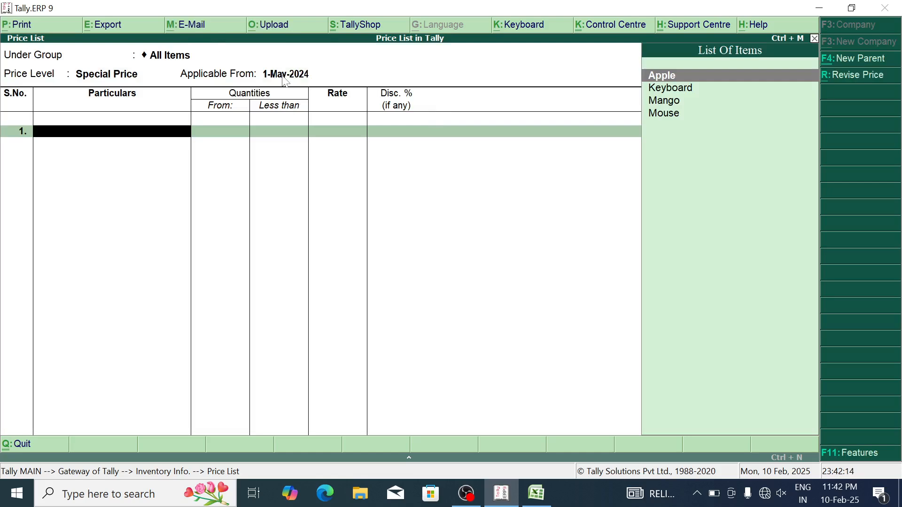
Step: Add Apple to the price list with a rate of 75 per kg for quantities less than 20 kg and no discount
key("Return")
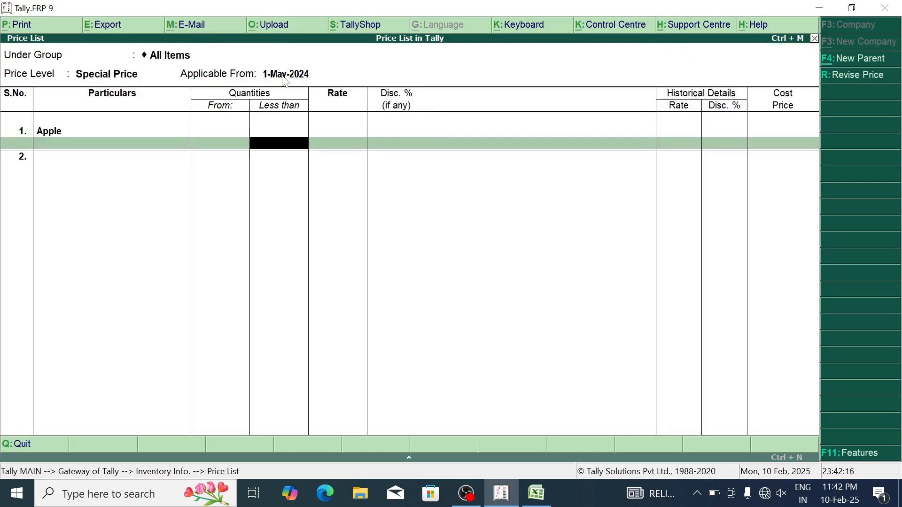
key("BackSpace")
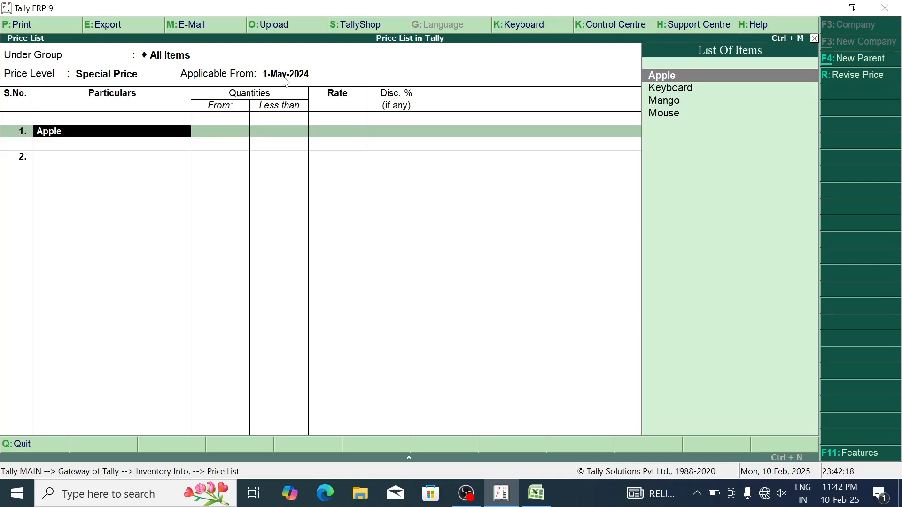
key("Return")
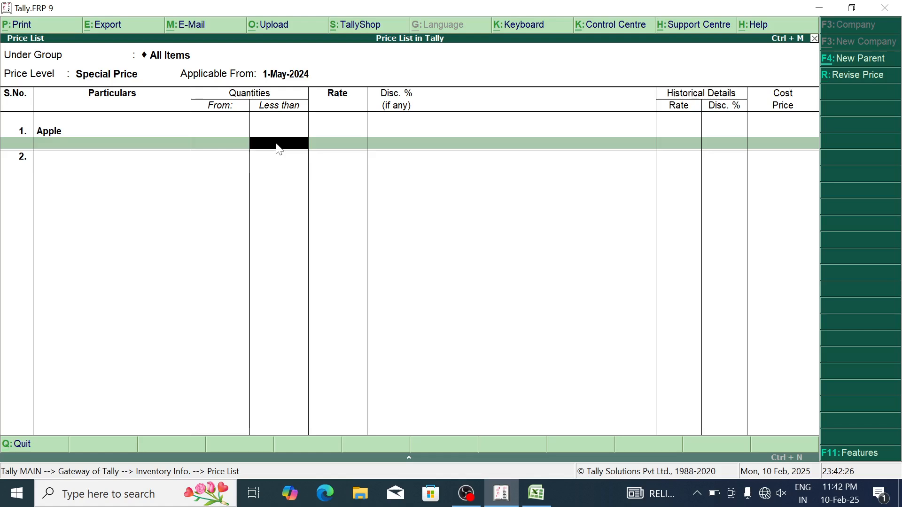
type("20")
key("Return")
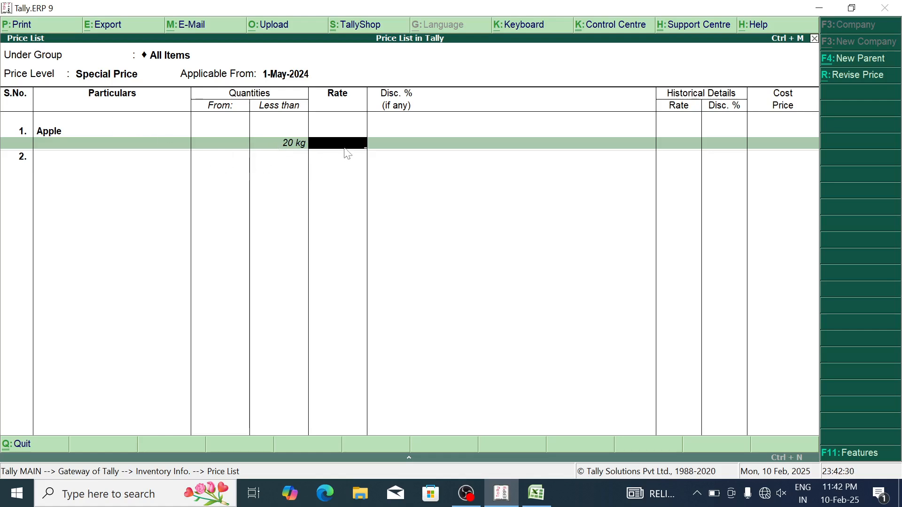
type("2")
key("BackSpace")
type("75")
key("Return")
key("Return")
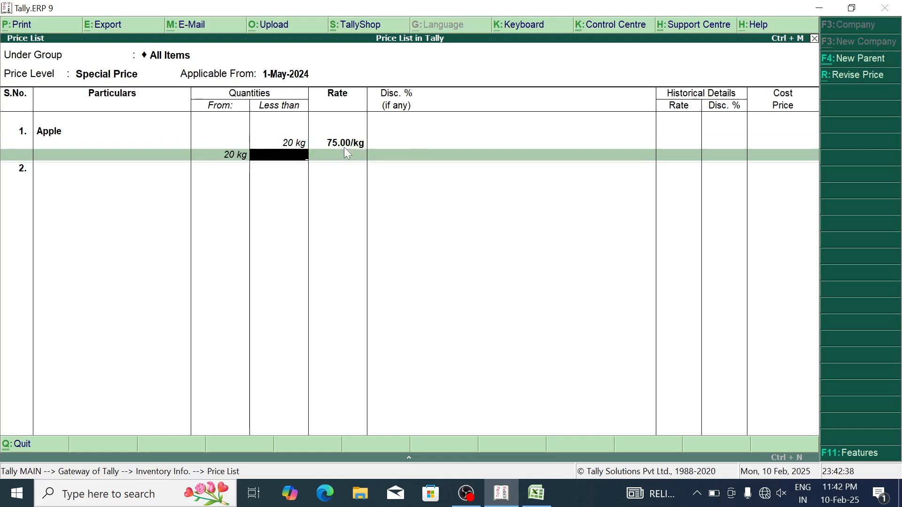
Step: Price Apple from 20 kg to less than 50 kg at 60 per kg with a 1% discount
type("50")
key("Return")
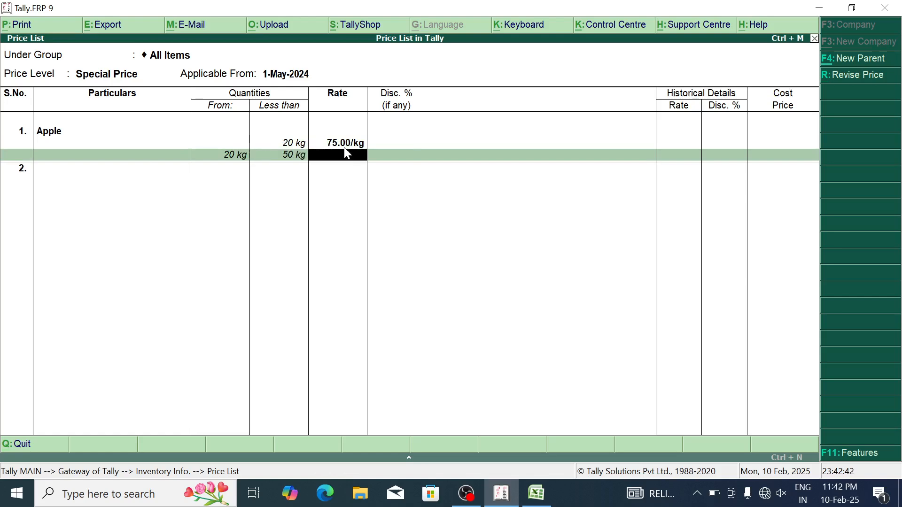
key("Return")
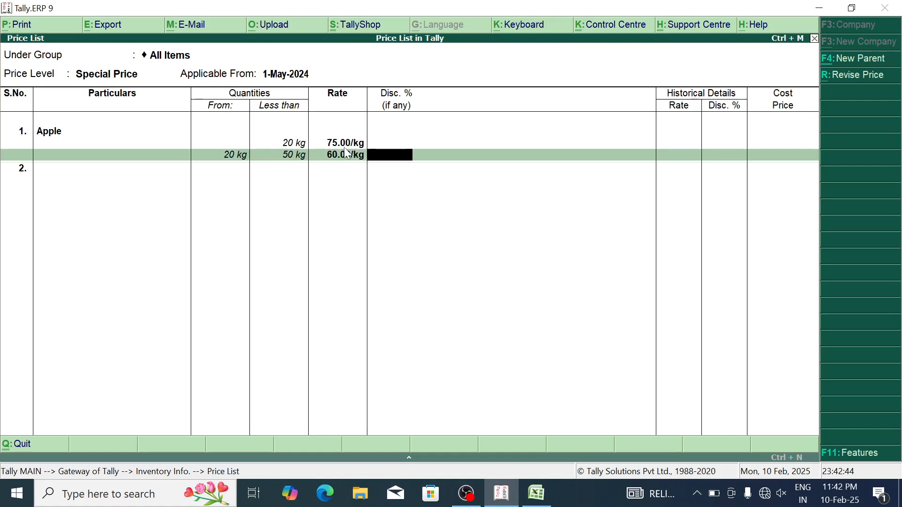
type("1")
key("Return")
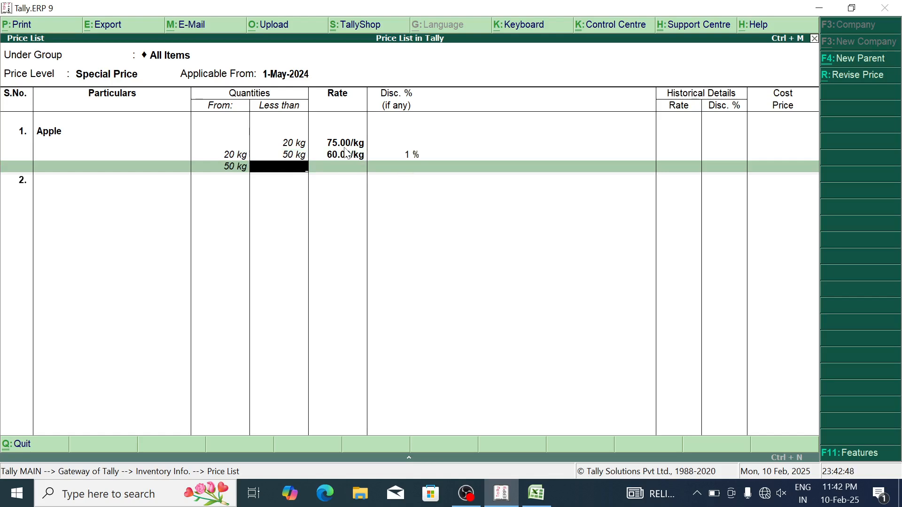
Step: Price Apple from 50 kg with no upper limit at 50 per kg with a 2% discount
key("Return")
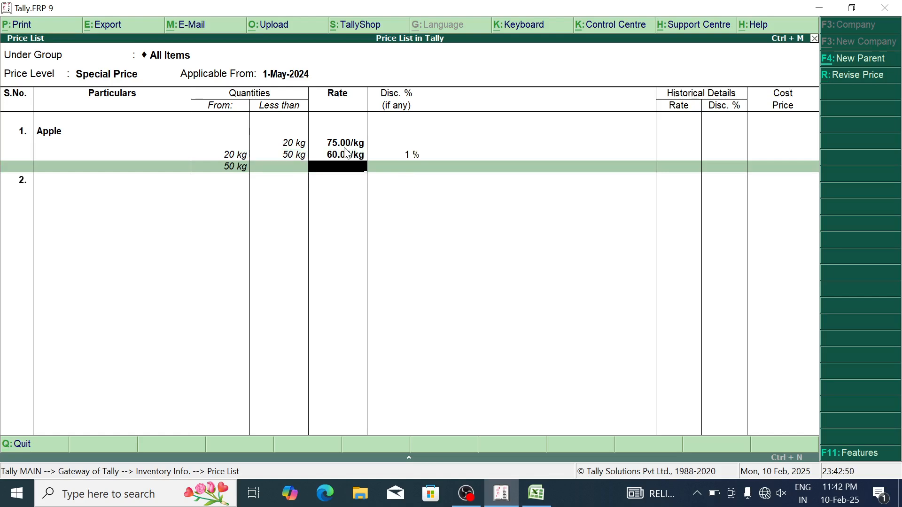
type("50")
key("Return")
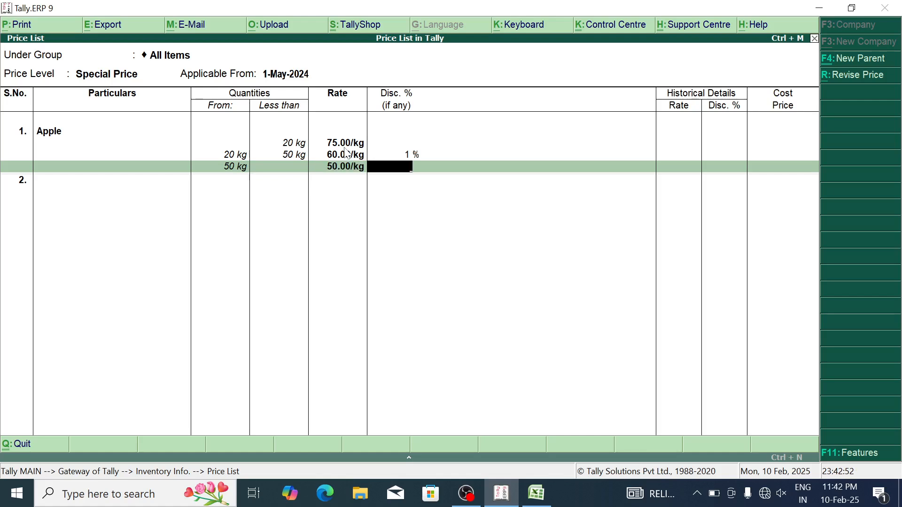
type("2")
key("Return")
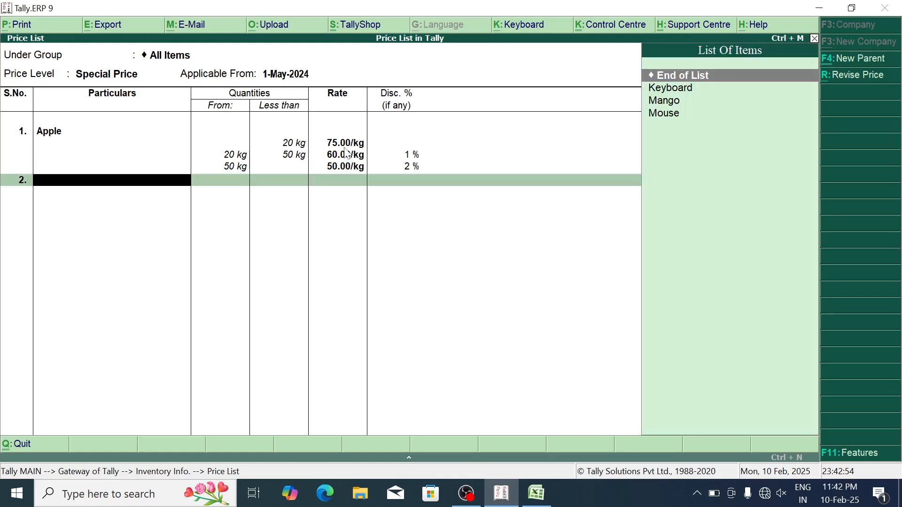
Step: Add Keyboard as the second item, priced at 270 per pcs with a 1% discount for less than 20 pcs
key("Down")
key("Return")
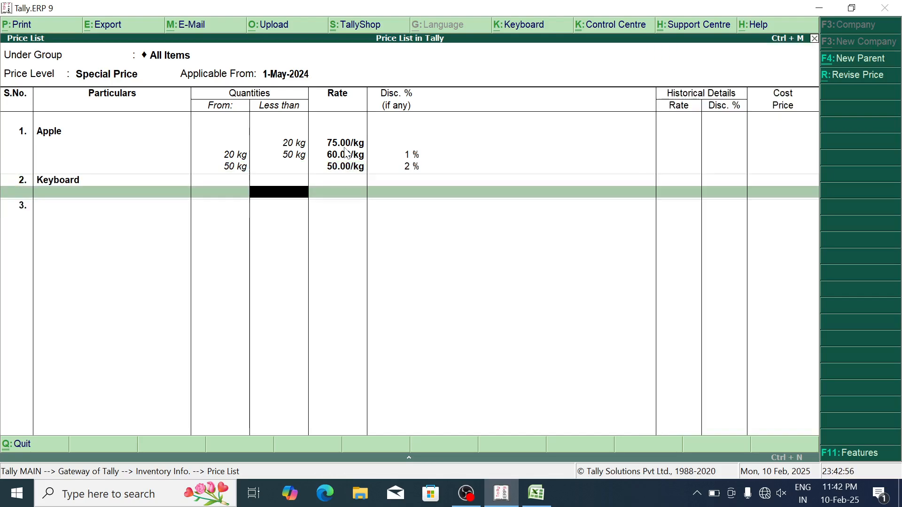
type("20")
key("Return")
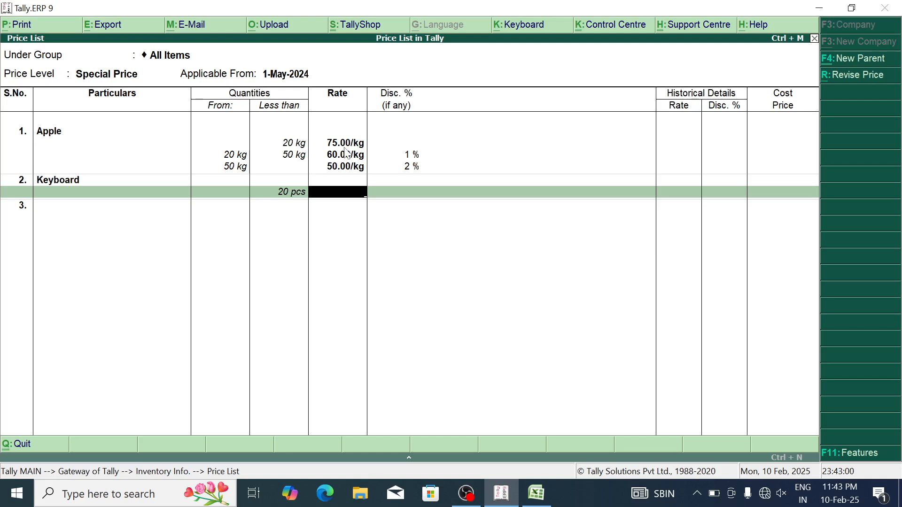
type("270")
key("Return")
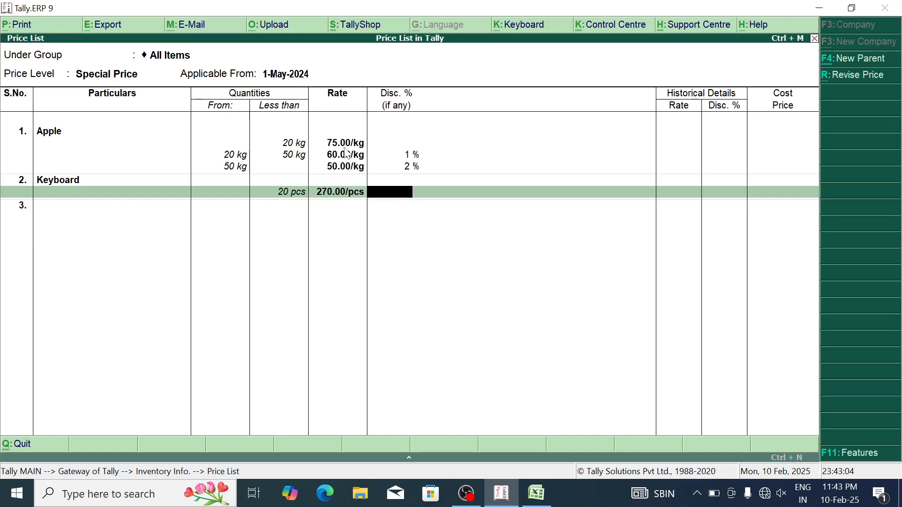
type("1")
key("Return")
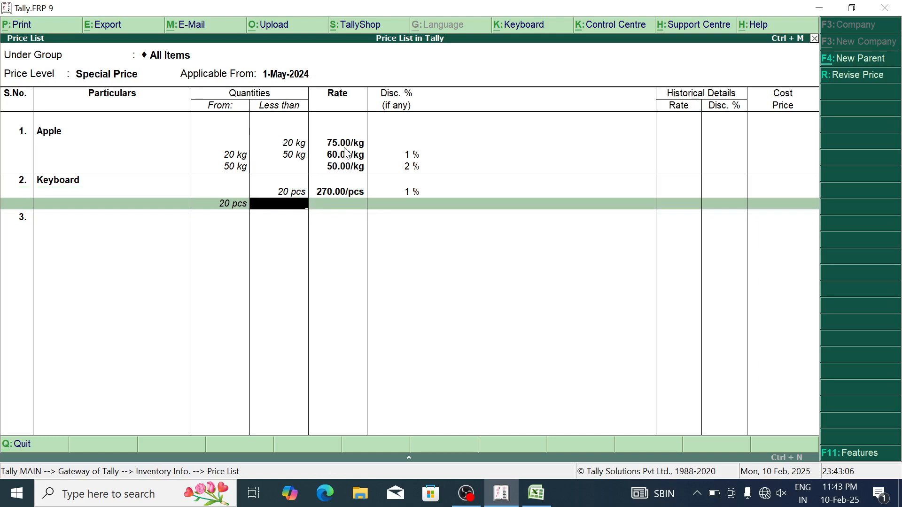
Step: Price Keyboard from 20 to less than 50 pcs at 250 per pcs with a 2% discount
type("50")
key("Return")
type("250")
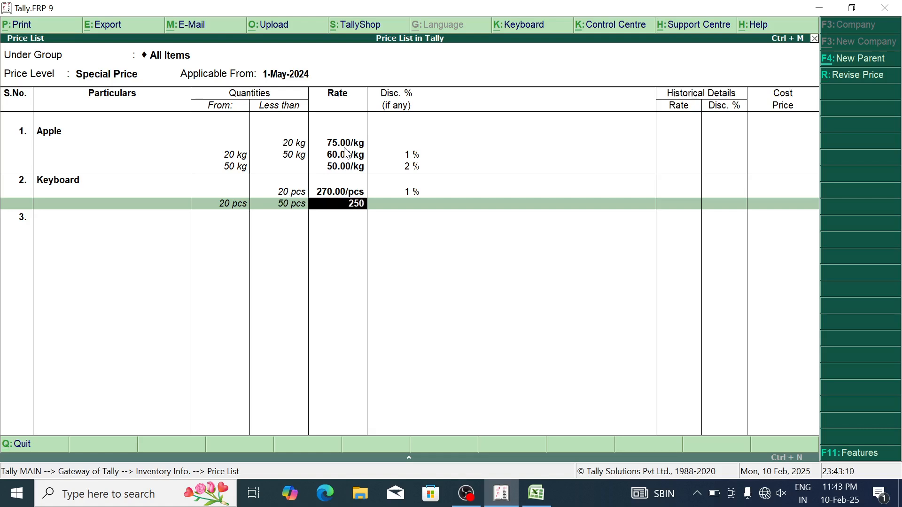
key("Return")
type("2")
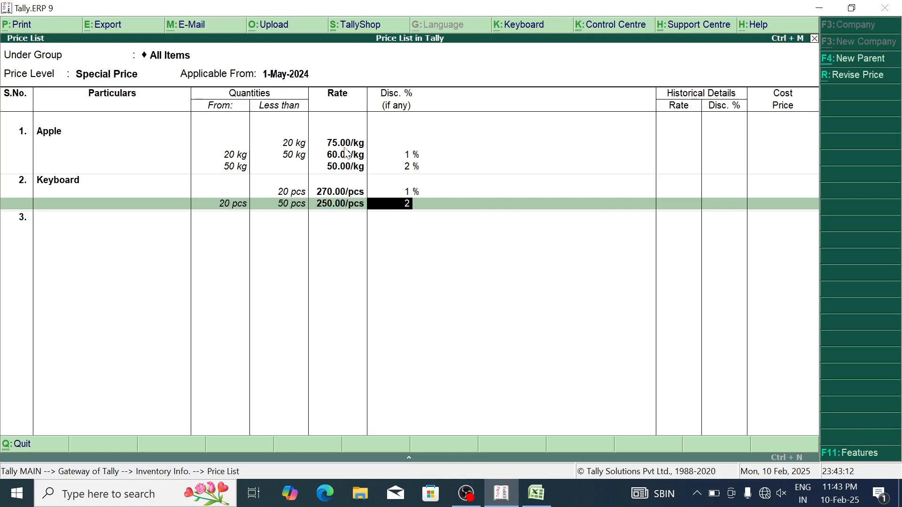
key("Return")
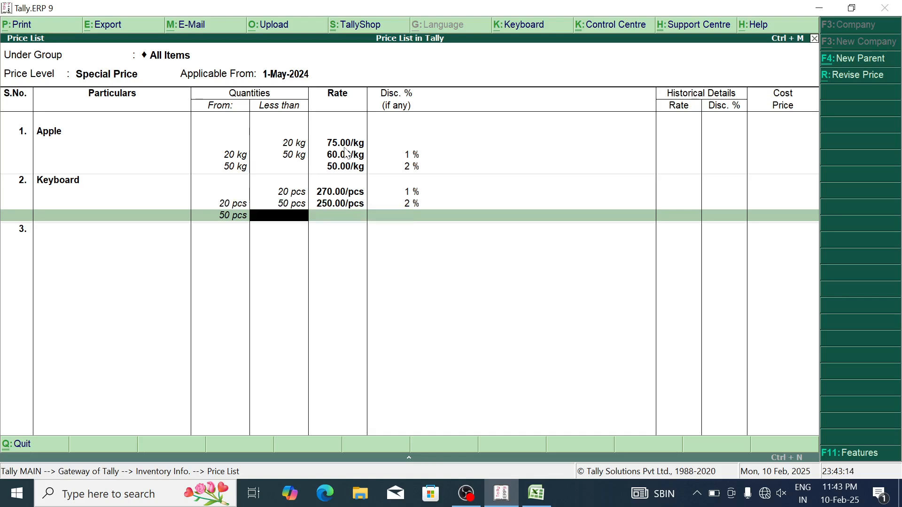
Step: Price Keyboard from 50 pcs with no upper limit at 240 per pcs with a 5% discount
key("Return")
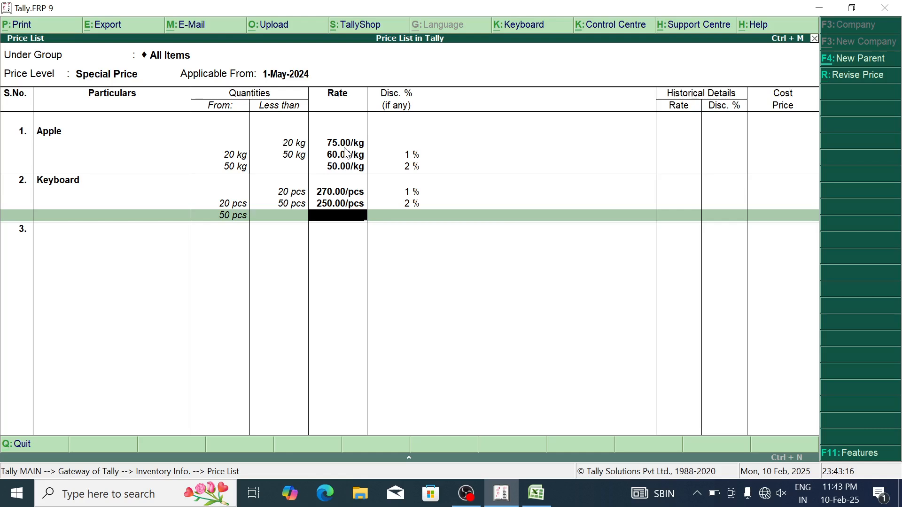
type("240")
key("Return")
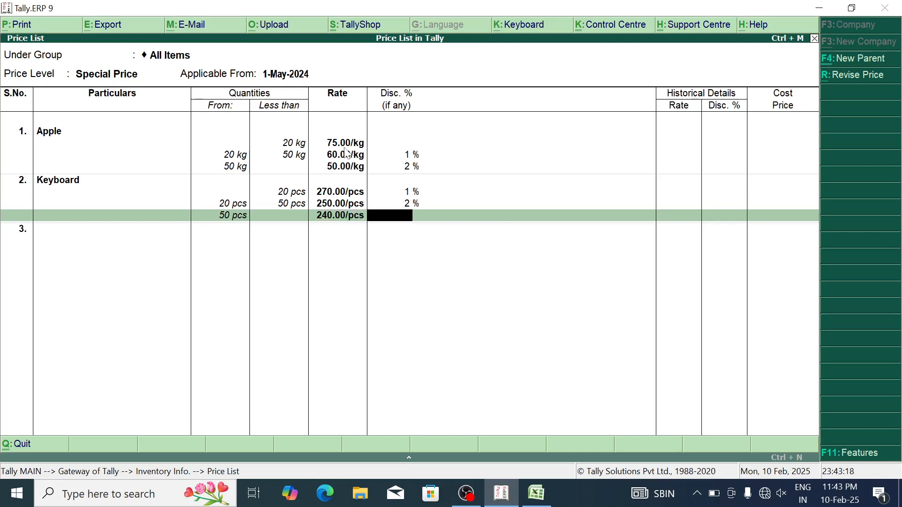
type("5")
key("Return")
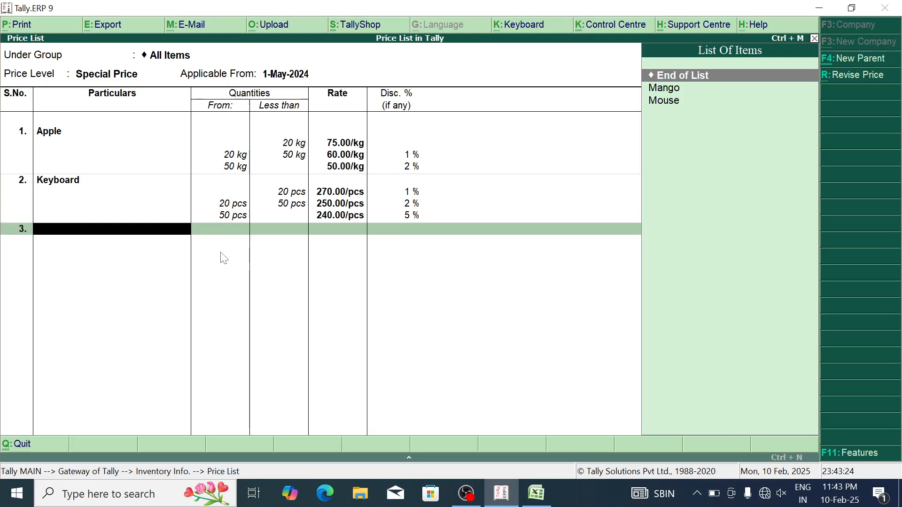
Step: Add Mango as the third item, priced at 50 per kg with a 2% discount for less than 20 kg
key("Down")
key("Return")
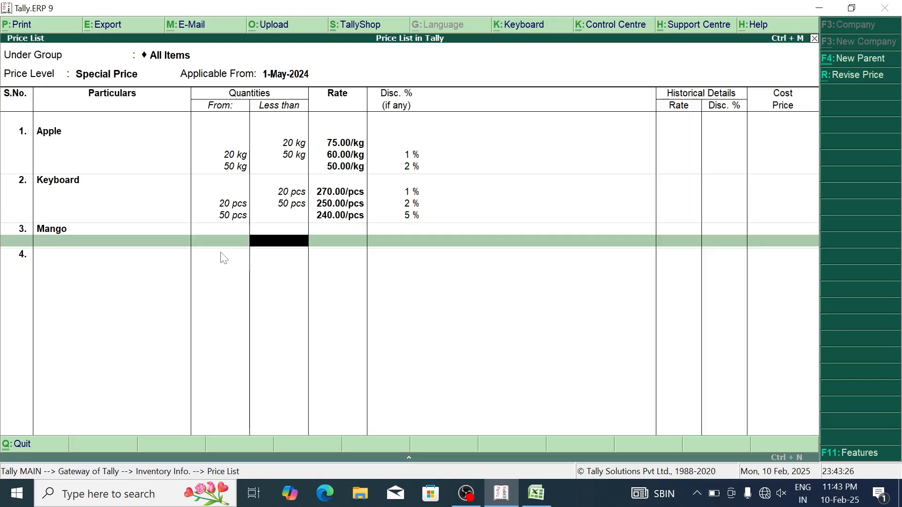
type("20")
key("Return")
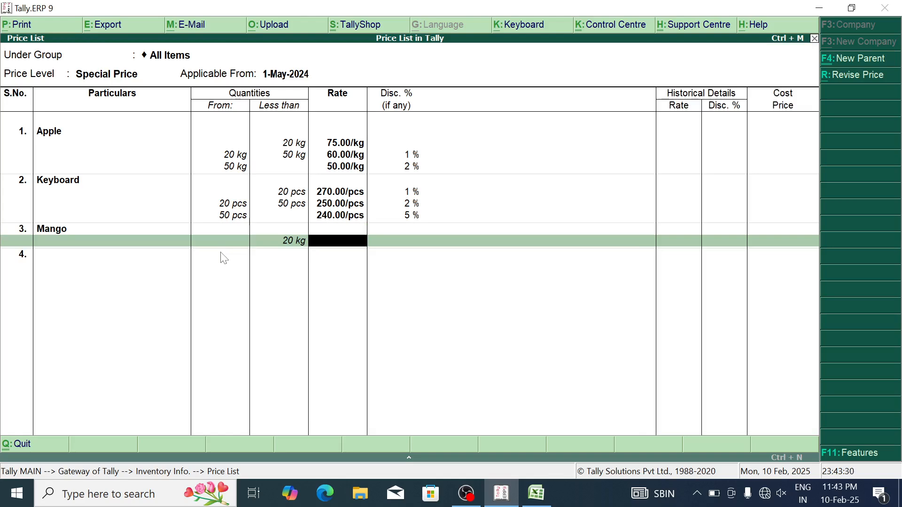
type("50")
key("Return")
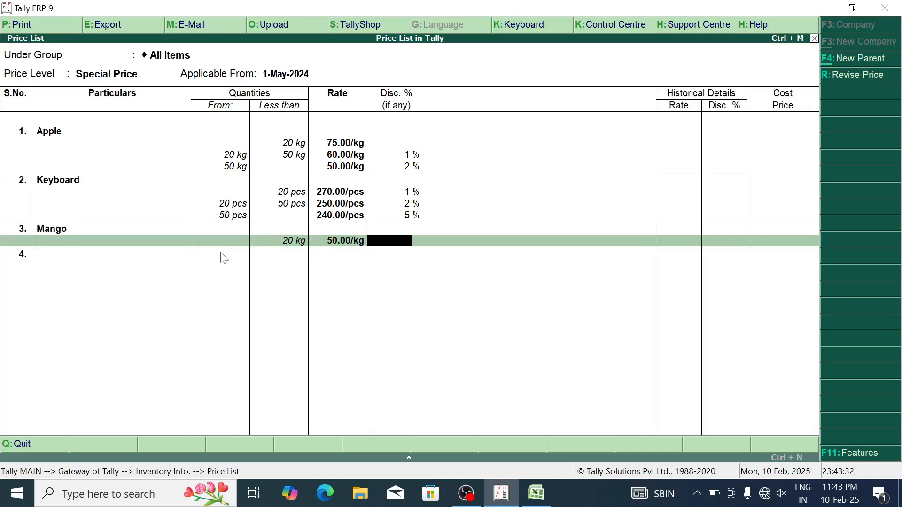
type("2")
key("Return")
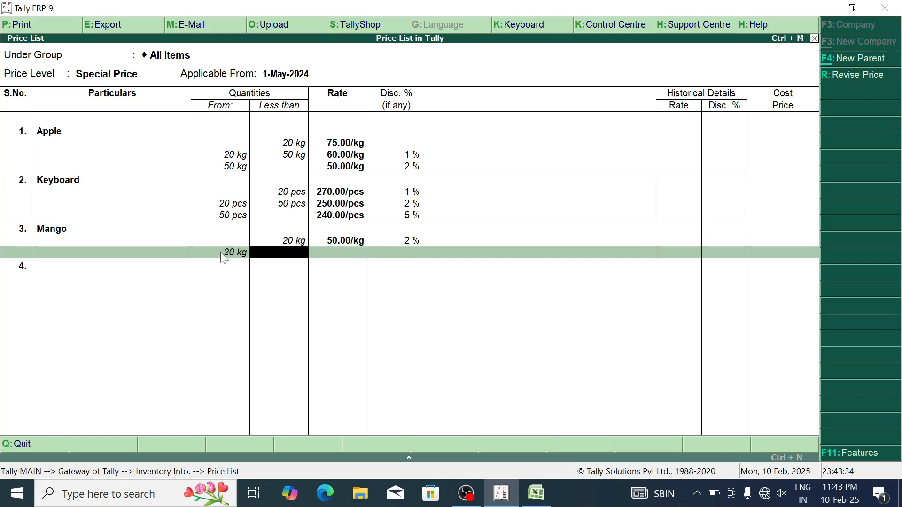
Step: Price Mango from 20 kg to less than 50 kg at 45 per kg with a 3% discount
type("50")
key("Return")
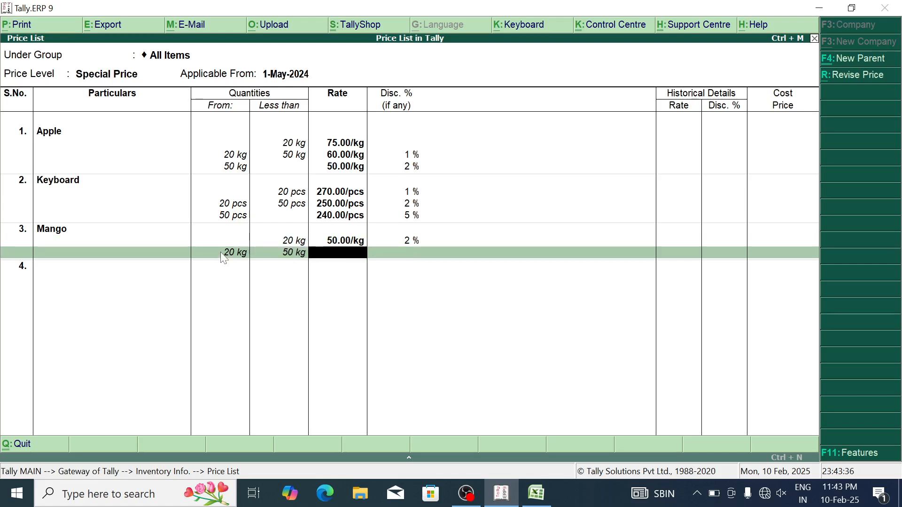
type("45")
key("Return")
type("3")
key("Return")
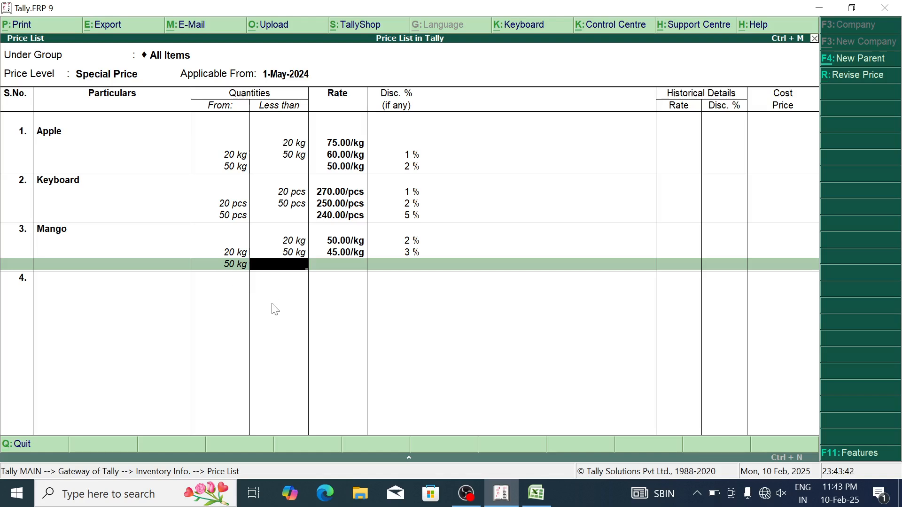
Step: Price Mango from 50 kg with no upper limit at 40 per kg with a 4% discount
key("Return")
type("40")
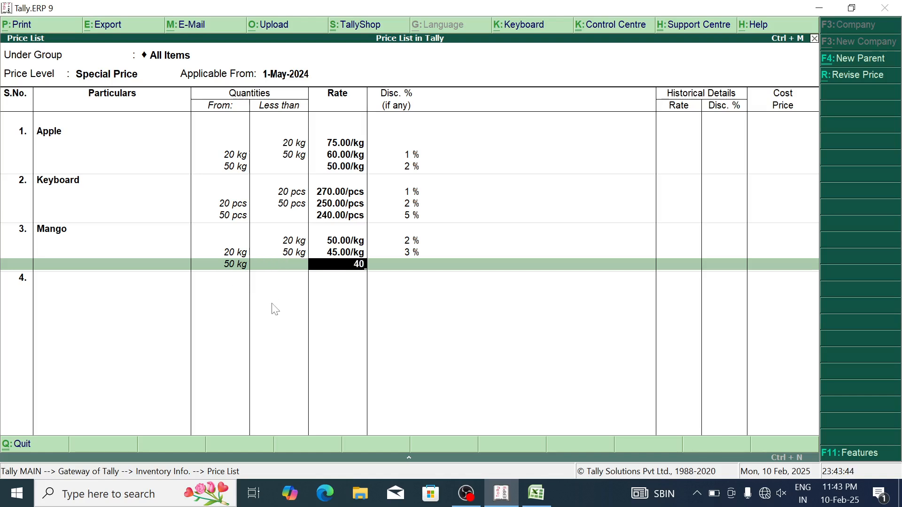
key("Return")
type("4")
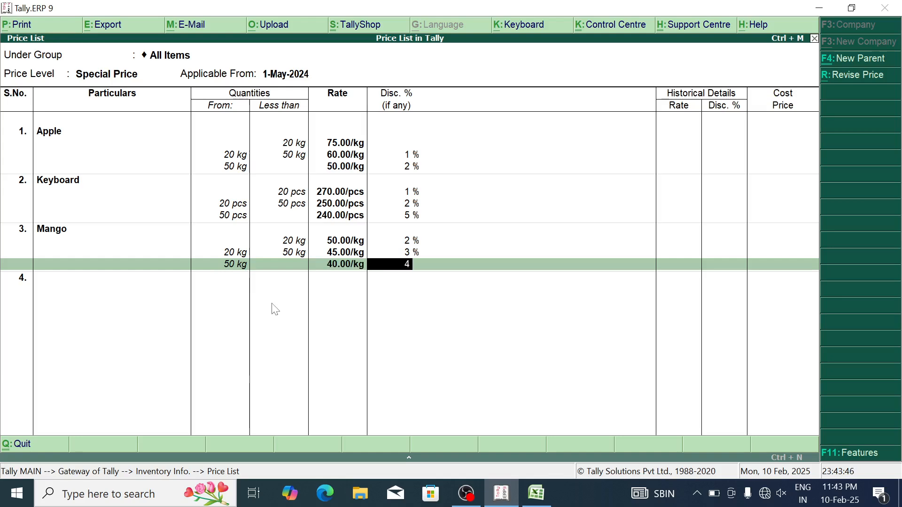
key("Return")
Step: Add Mouse as the fourth item, priced at 140 per pcs with a 1% discount for less than 20 pcs
key("Down")
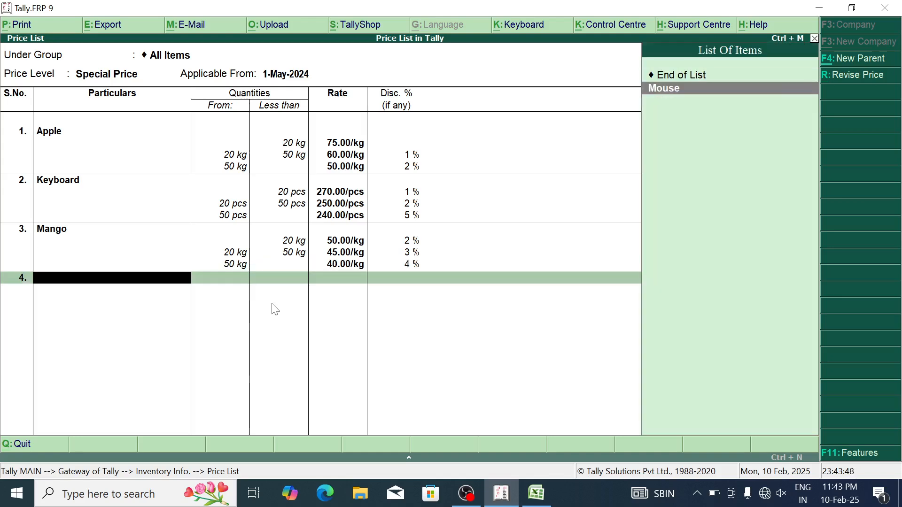
key("Return")
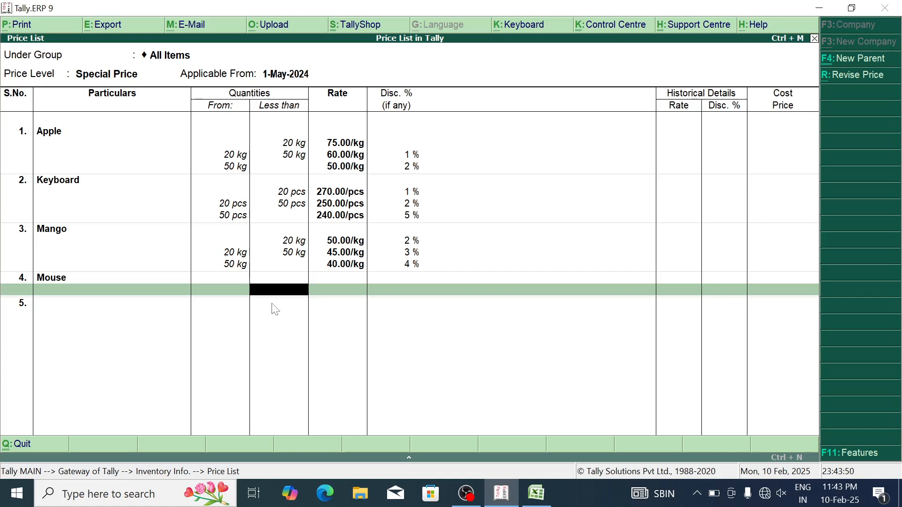
type("20")
key("Return")
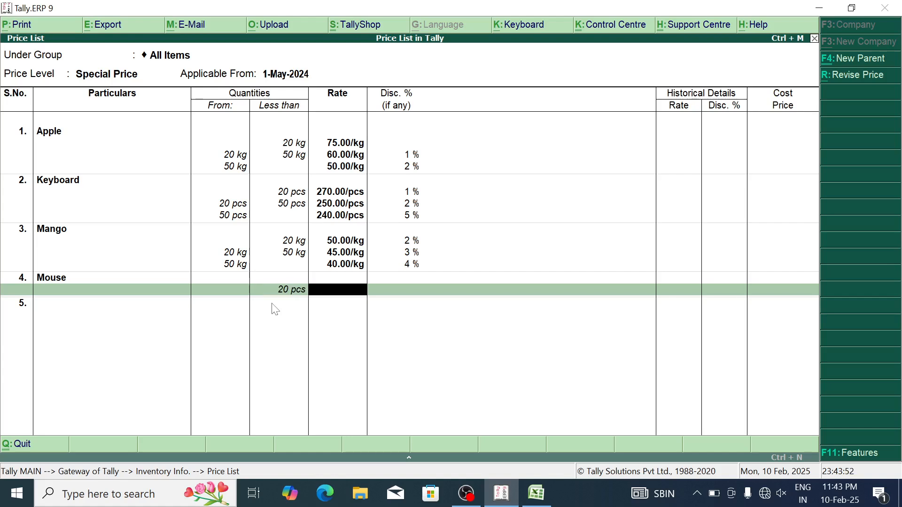
type("140")
key("Return")
type("1")
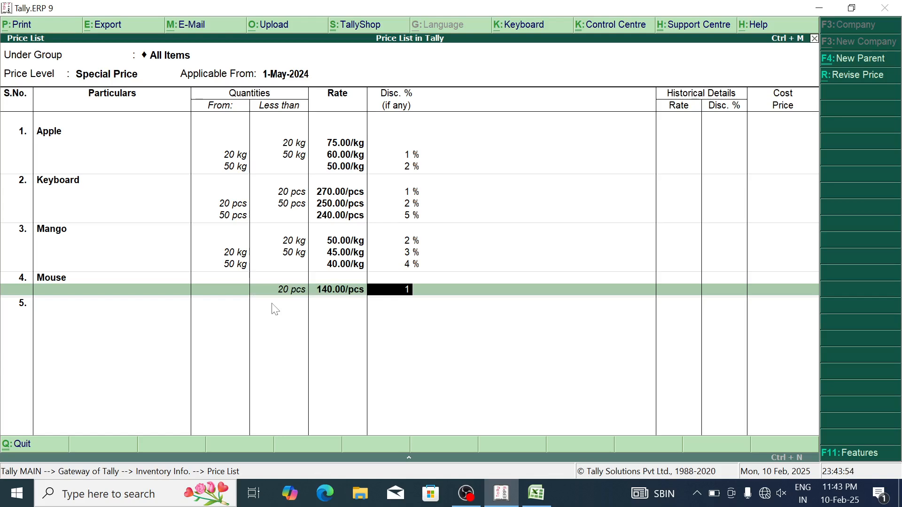
key("Return")
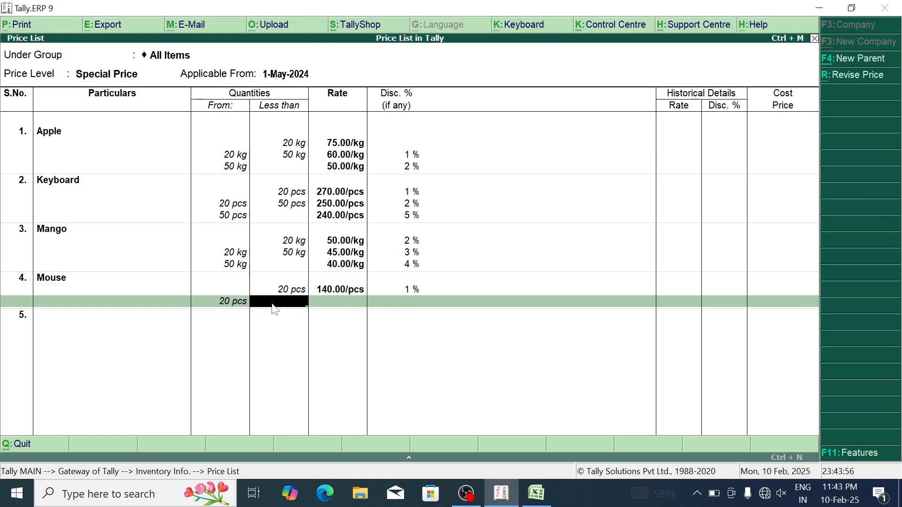
Step: Price Mouse from 20 pcs to less than 50 pcs at 130 per pcs with a 2% discount
type("50")
key("Return")
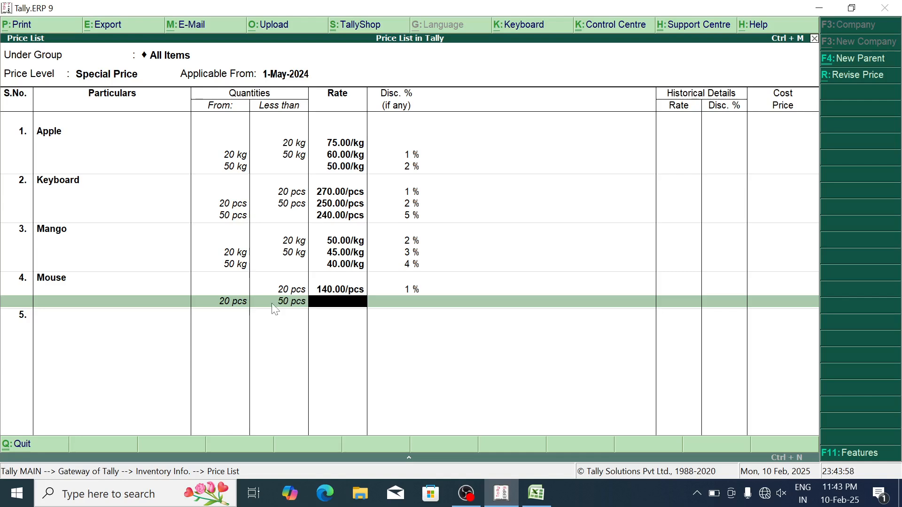
type("2")
key("BackSpace")
type("130")
key("Return")
type("2")
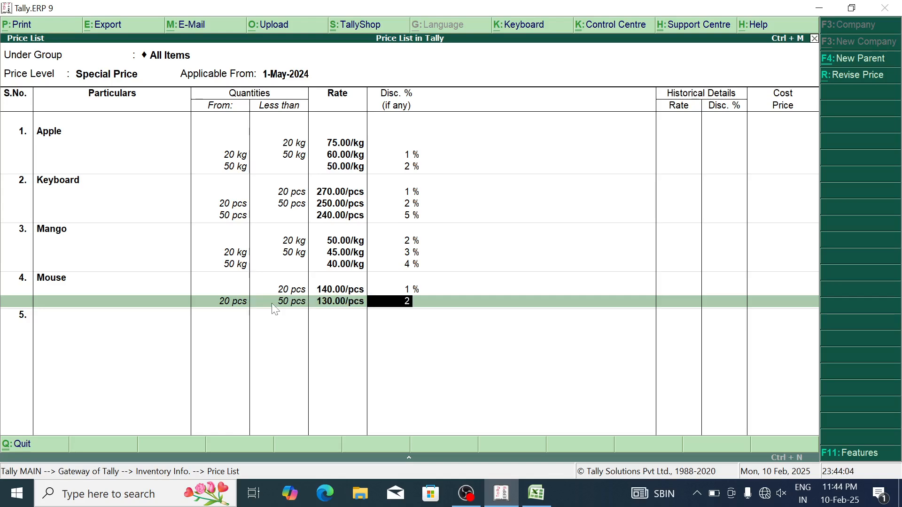
key("Return")
Step: Price Mouse from 50 pcs with no upper limit at 120 per pcs with a 3% discount and save the price list
key("Return")
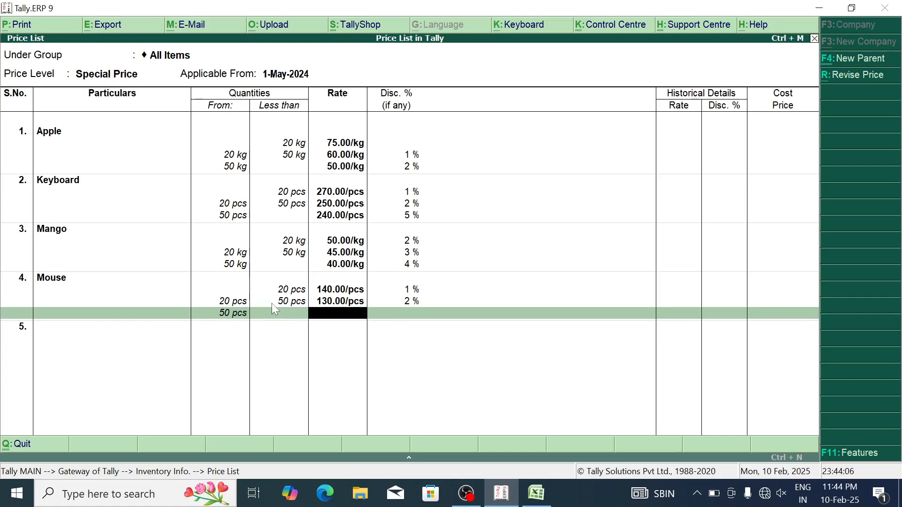
type("120")
key("Return")
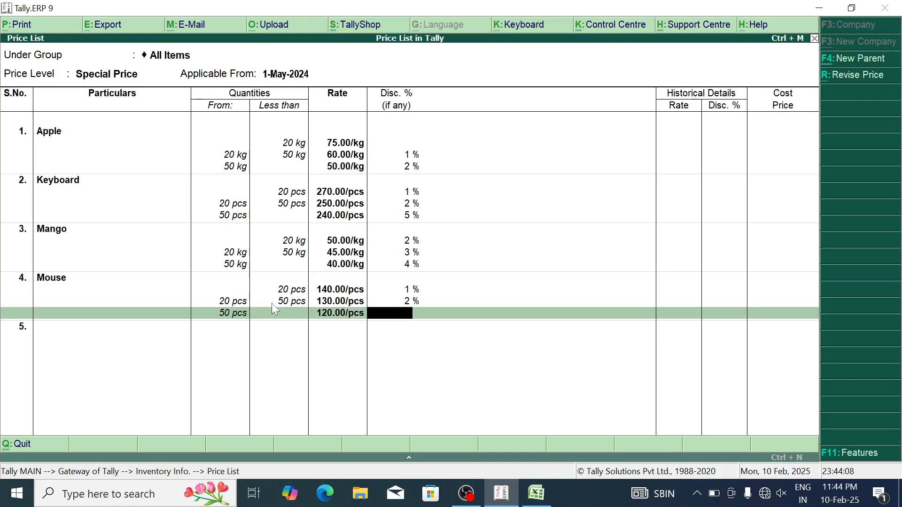
type("3")
key("Return")
key("Return")
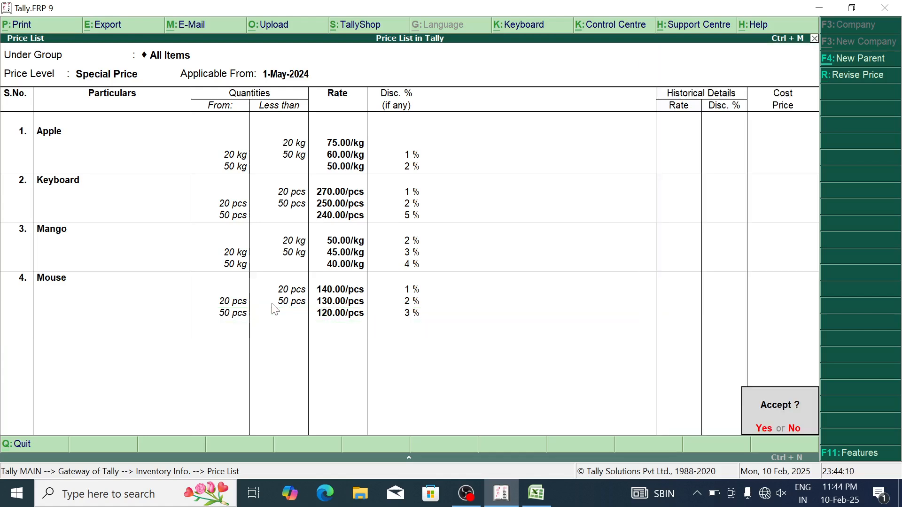
key("Return")
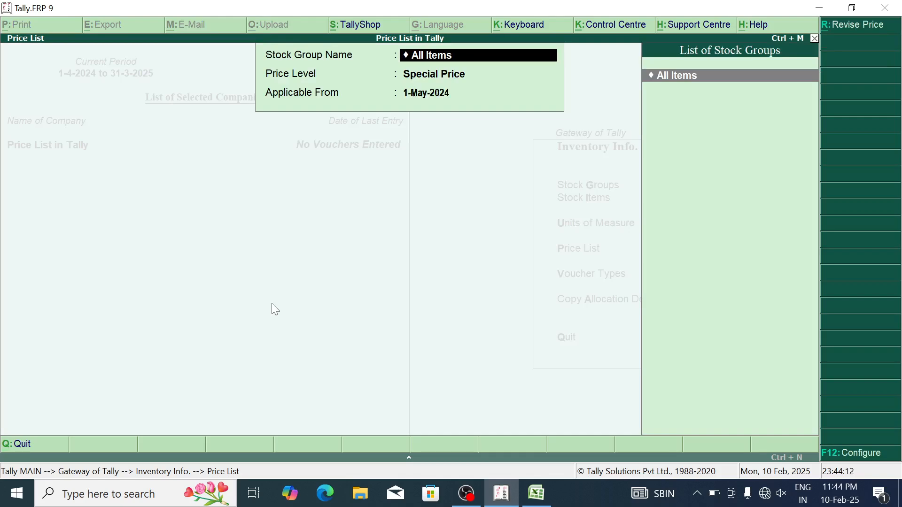
Step: Leave the price list setup and open the creation form for a single ledger
key("Escape")
key("Escape")
key("Up")
key("Return")
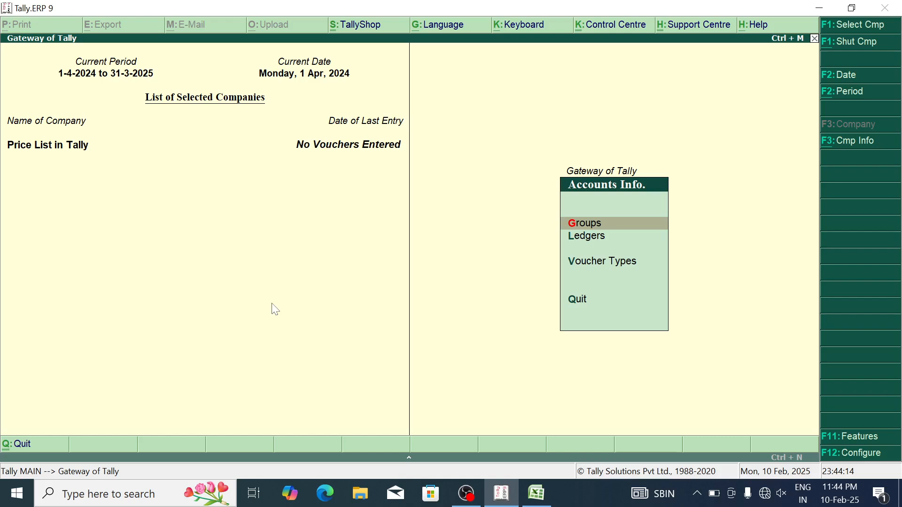
key("l")
key("Return")
Step: Create the ledger Purchase AC under Purchase Accounts with inventory values affected
type("Pur")
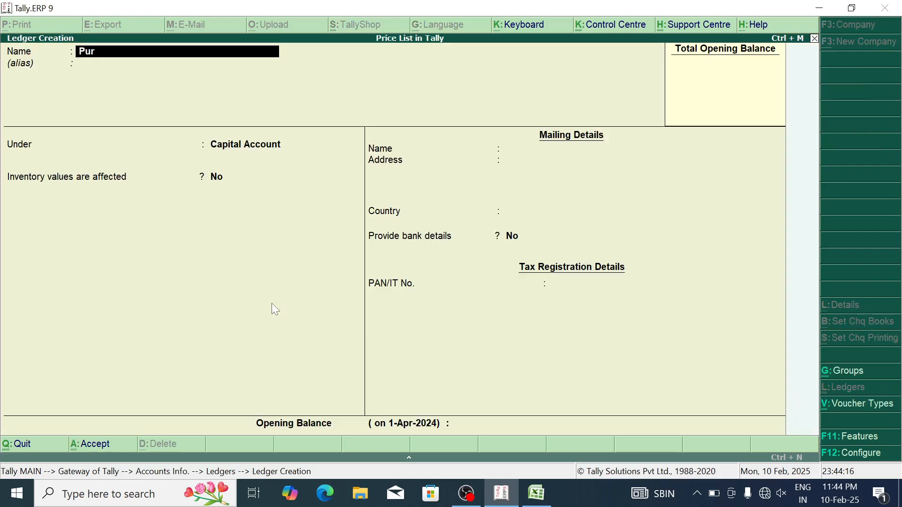
type("chase AC")
key("Return")
type("Pur")
key("Return")
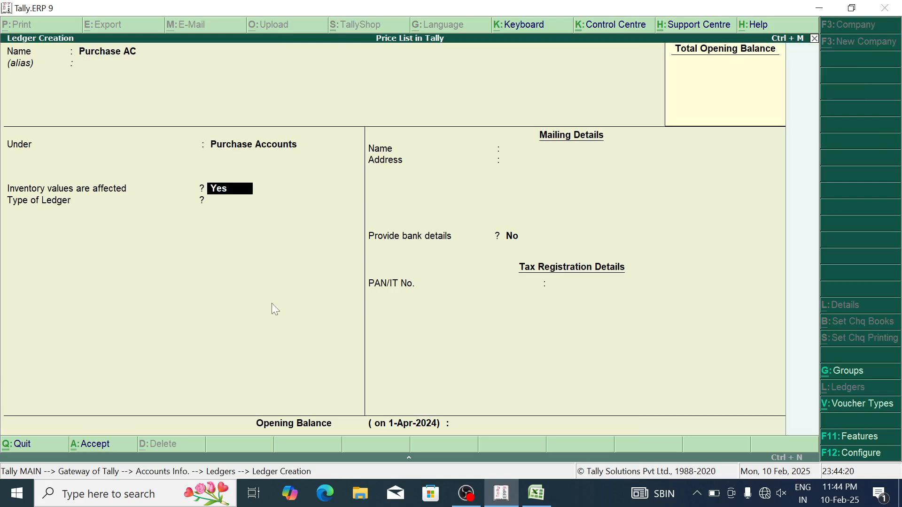
key("Return")
key("Return")
key("Return")
key("Return")
Step: Create the ledger Sales AC under Sales Accounts with inventory values affected, and leave ledger creation
type("Sa")
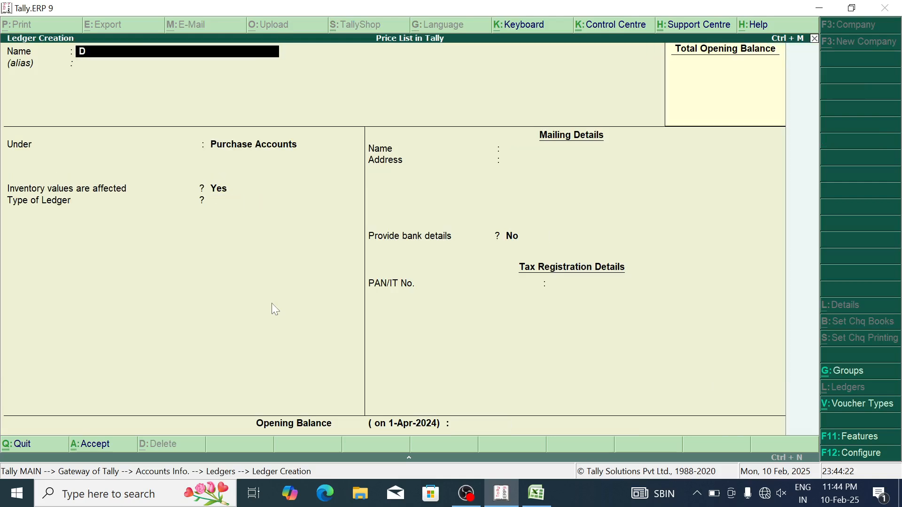
type("les AC")
key("Return")
key("Return")
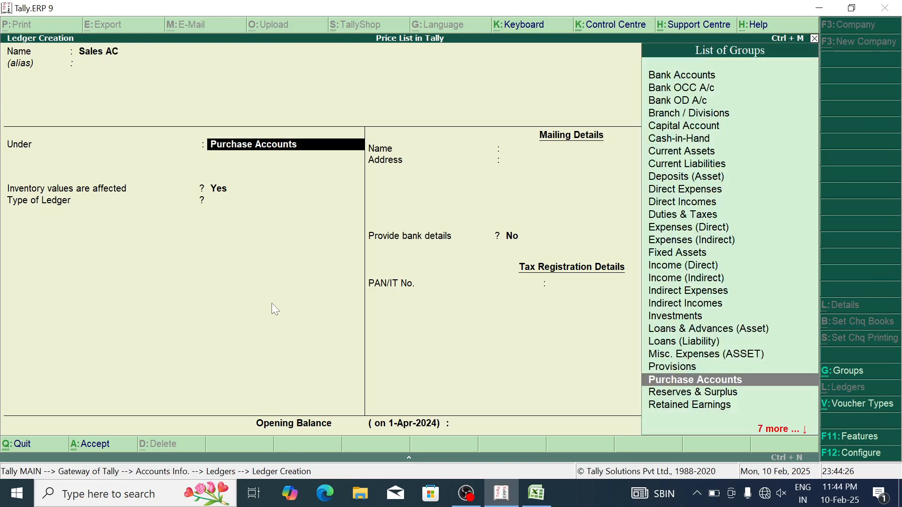
type("Sales")
key("Return")
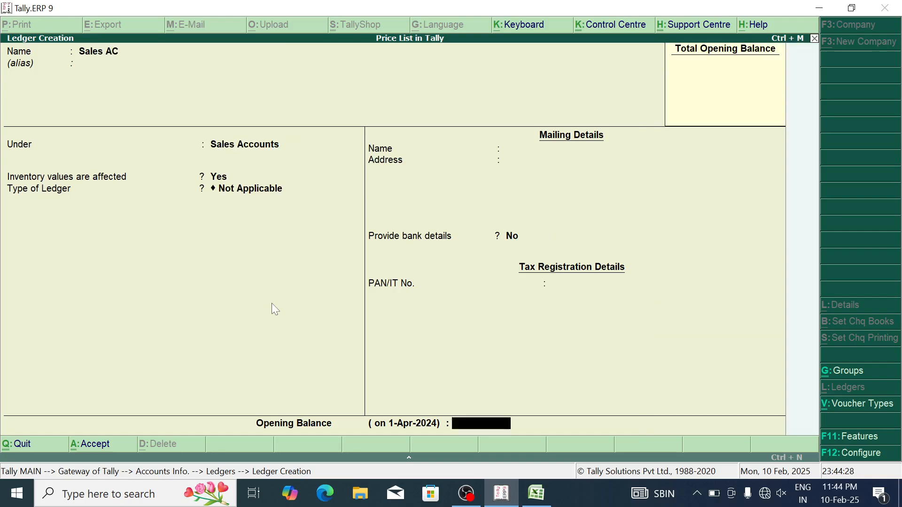
key("Return")
key("Return")
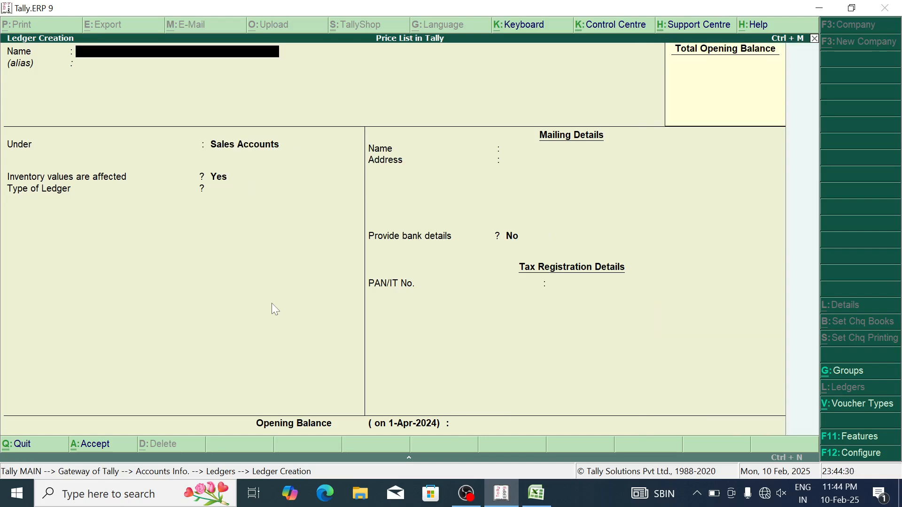
key("Escape")
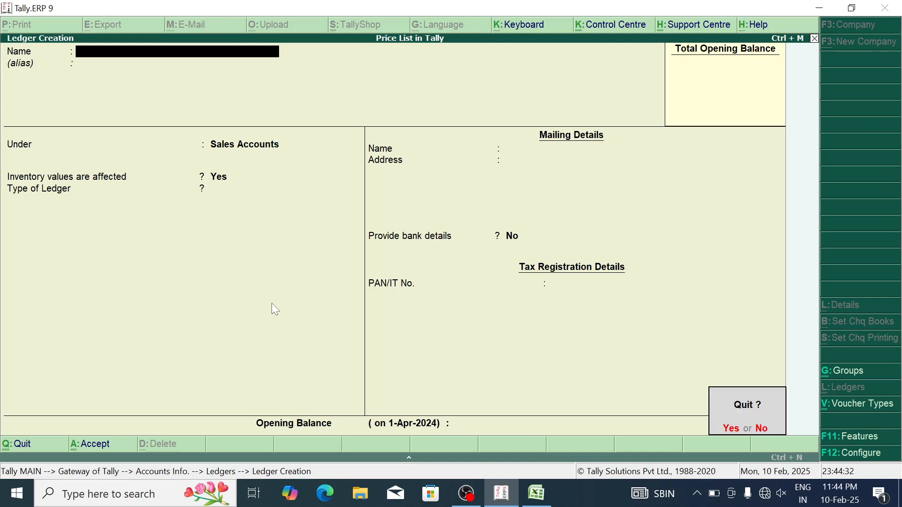
key("Return")
key("Escape")
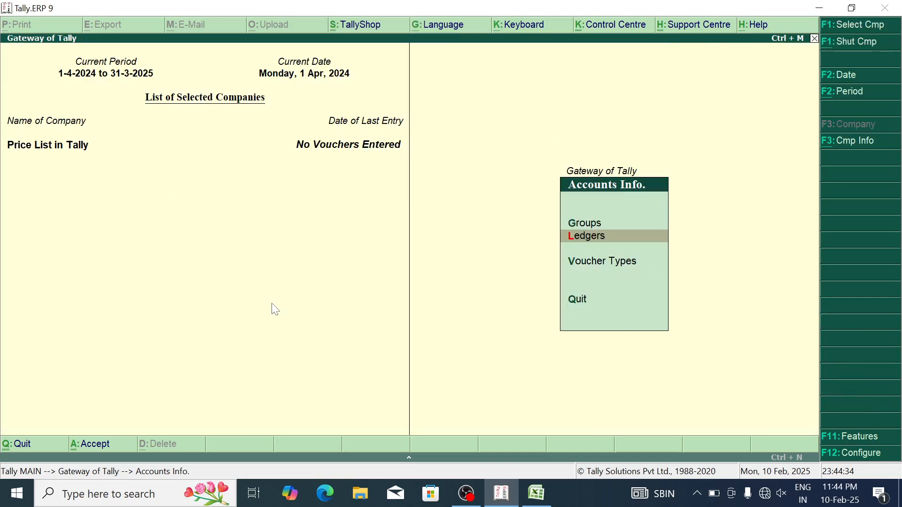
key("Escape")
key("Down")
key("Down")
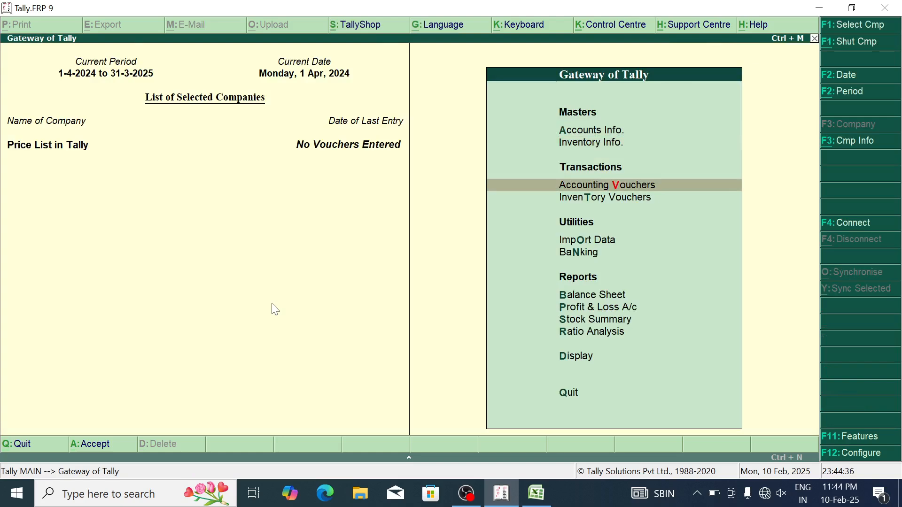
key("Return")
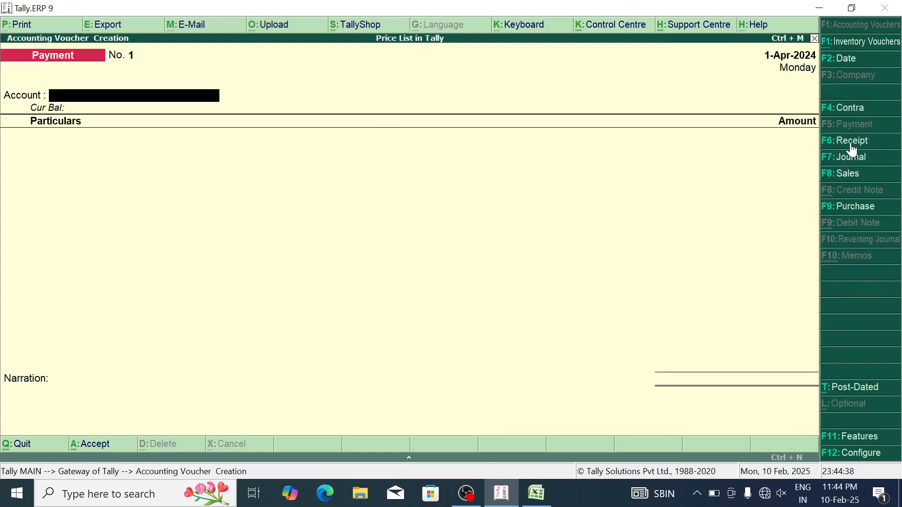
left_click(851, 144)
key("Escape")
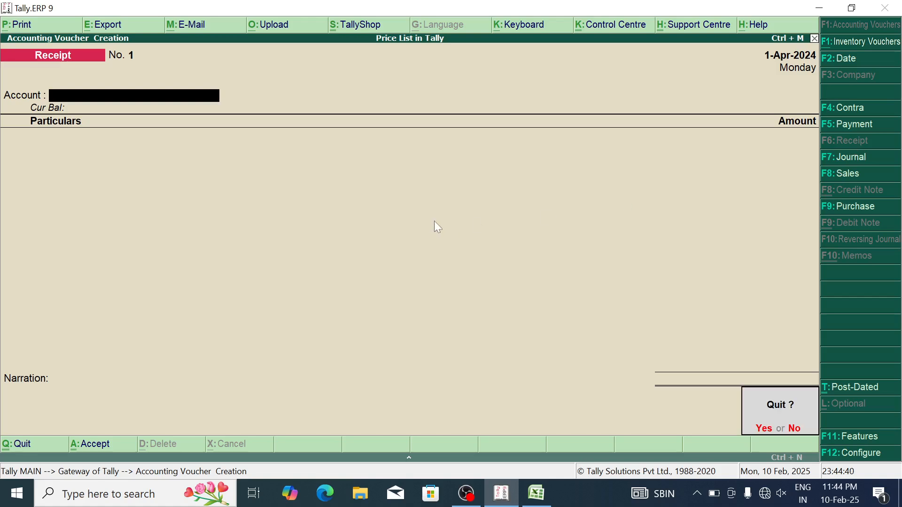
key("Return")
Step: Examine the Cash/Bank Summary in the account books and close it again
key("Down")
key("Down")
key("Down")
key("Down")
key("Down")
key("Down")
key("Down")
key("Down")
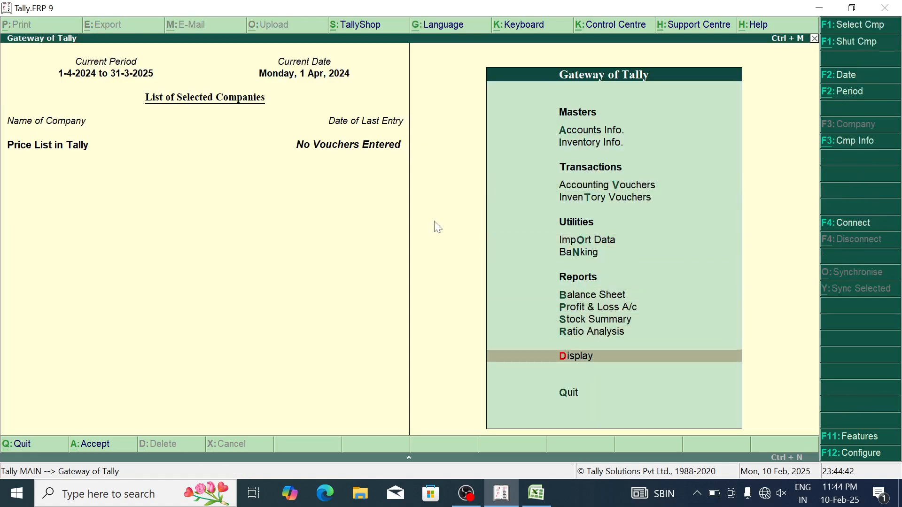
key("Return")
key("Down")
key("Down")
key("Return")
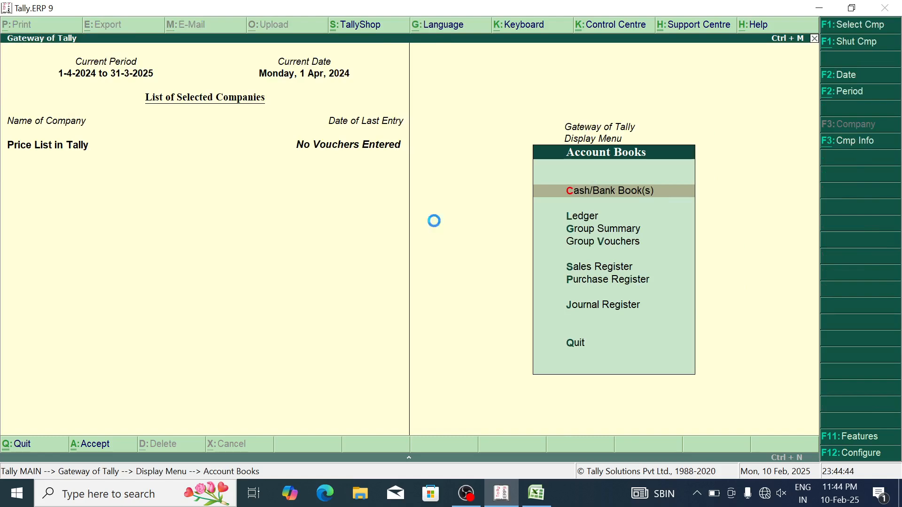
key("Return")
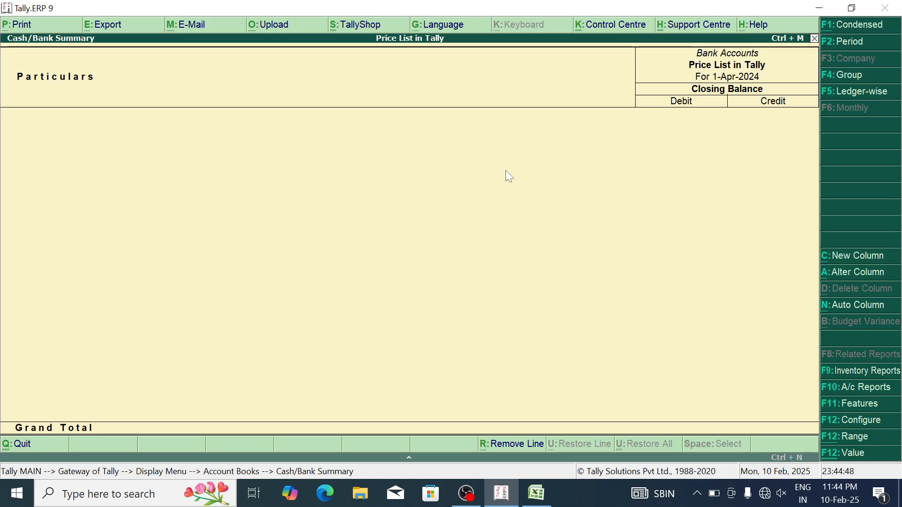
key("Escape")
key("Escape")
key("Escape")
Step: Bring up the list of existing ledgers for altering a single ledger
key("Down")
key("Down")
key("Down")
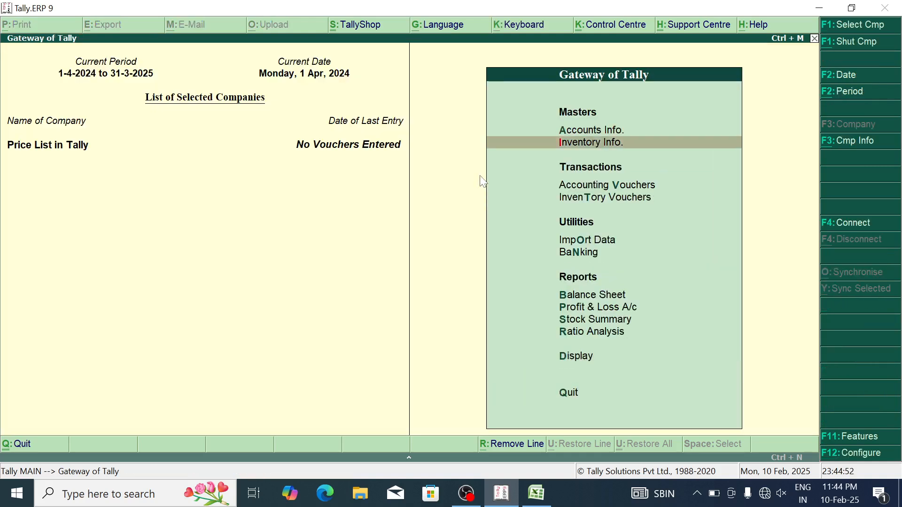
key("Up")
key("Return")
key("Down")
key("Return")
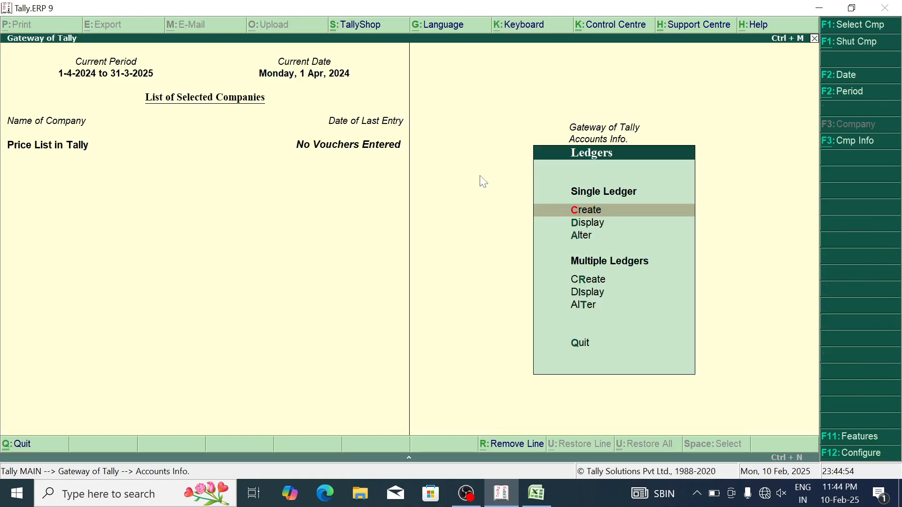
key("Down")
key("Down")
key("Return")
key("Down")
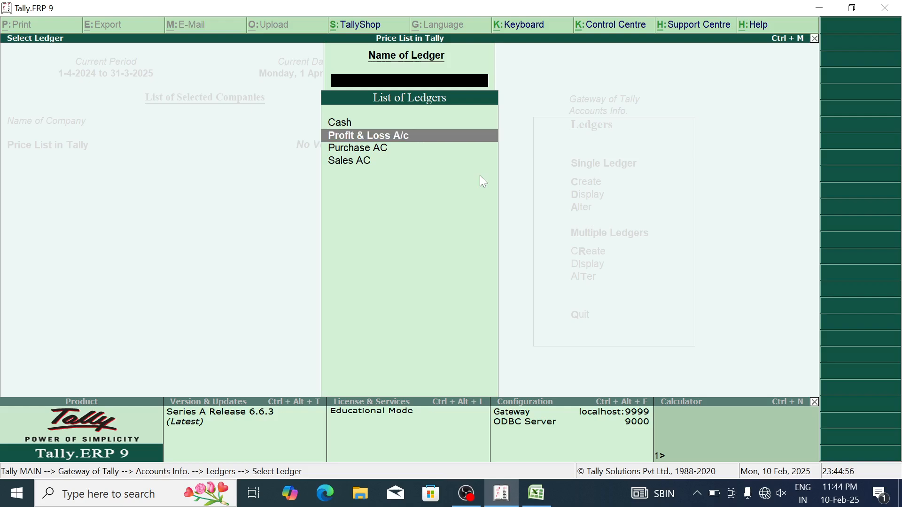
key("Return")
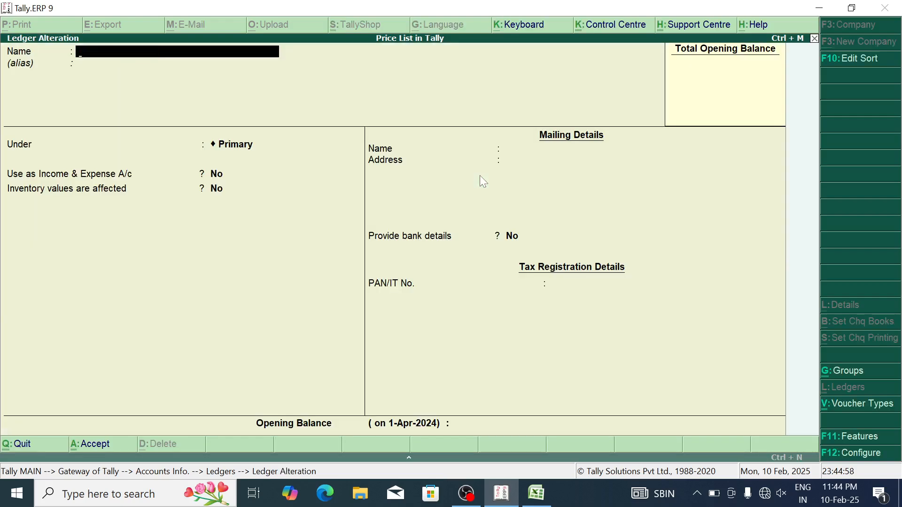
key("Escape")
Step: Set the Cash ledger's opening balance to 1,00,000, save it, and return to the Gateway of Tally
key("Return")
key("Return")
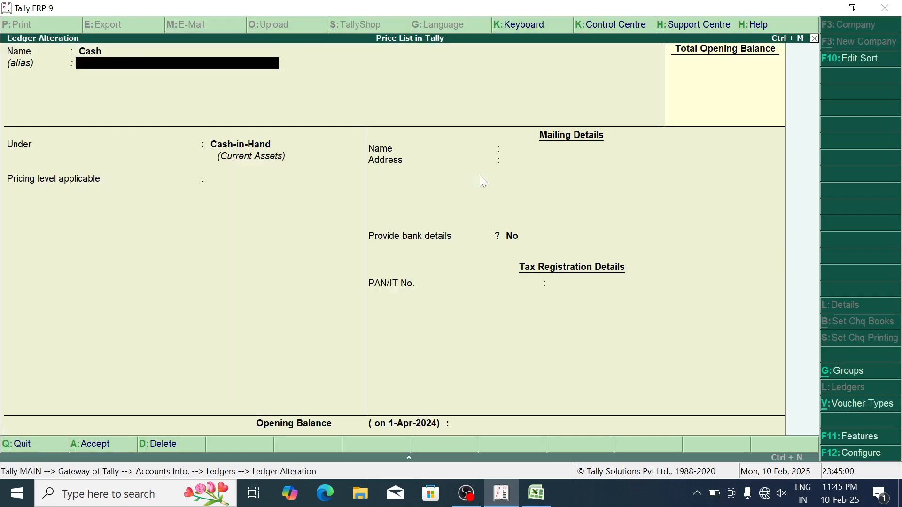
key("Return")
key("Return")
key("Return")
key("Return")
key("Return")
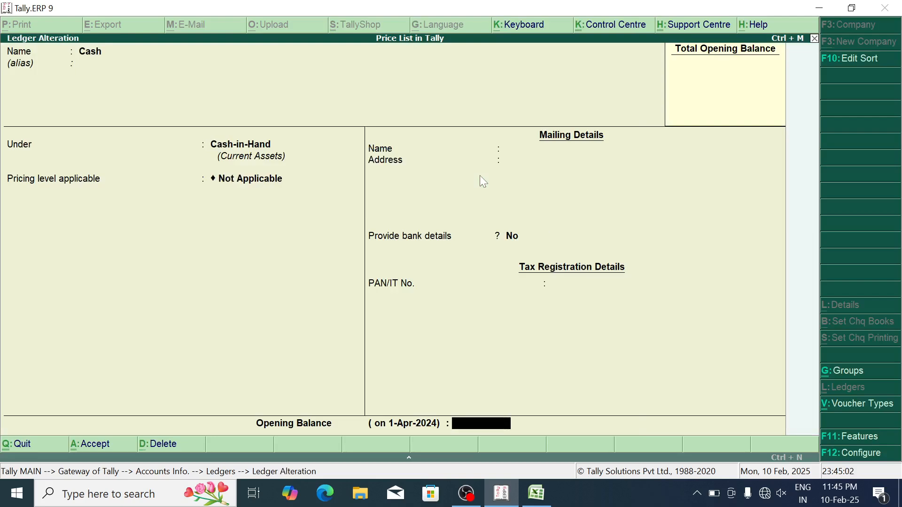
type("1,00,00")
type("00000")
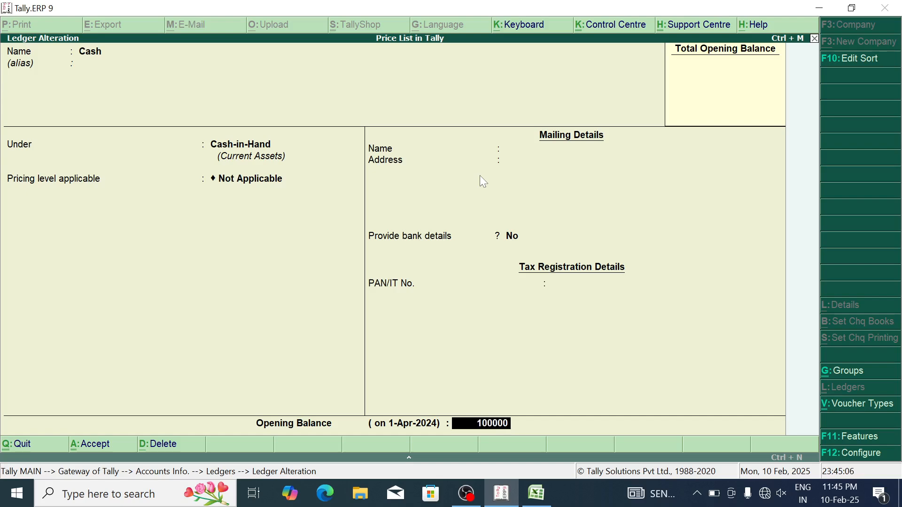
key("Return")
key("Return")
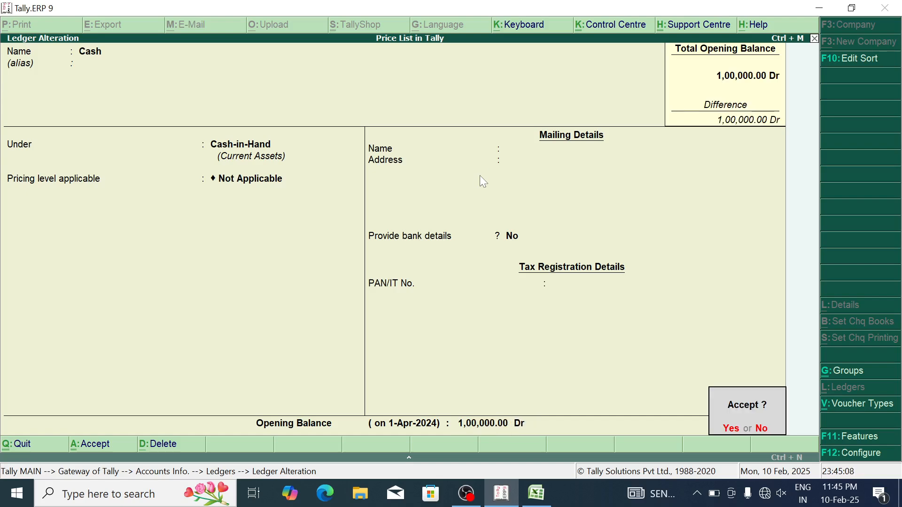
key("Return")
key("Escape")
key("Escape")
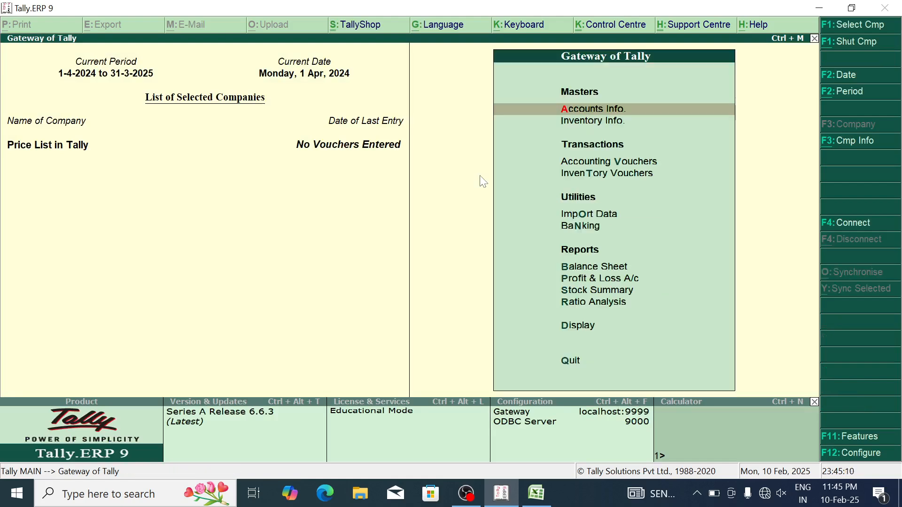
Step: Check the Cash ledger's closing balance in the Cash/Bank Summary, and return to the Gateway of Tally
key("Down")
key("Down")
key("Down")
key("Down")
key("Down")
key("Down")
key("Down")
key("Down")
key("Down")
key("Down")
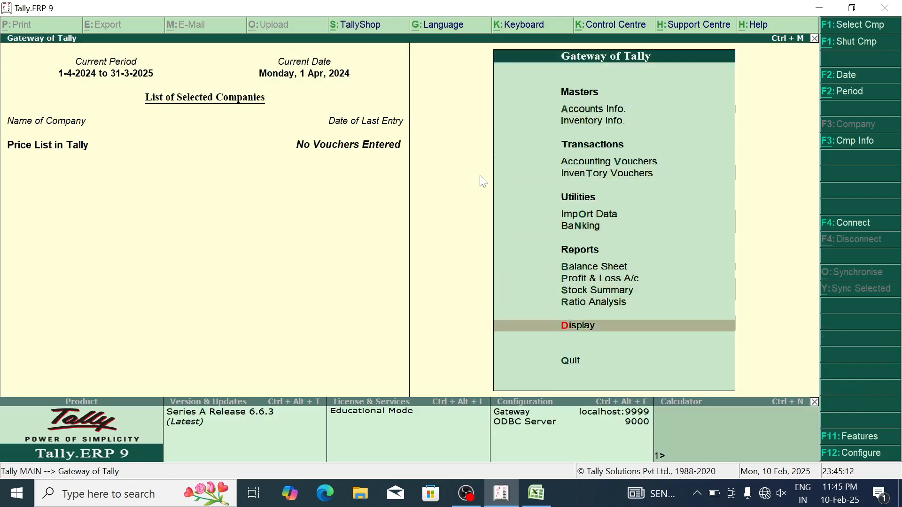
key("Return")
key("Down")
key("Down")
key("Return")
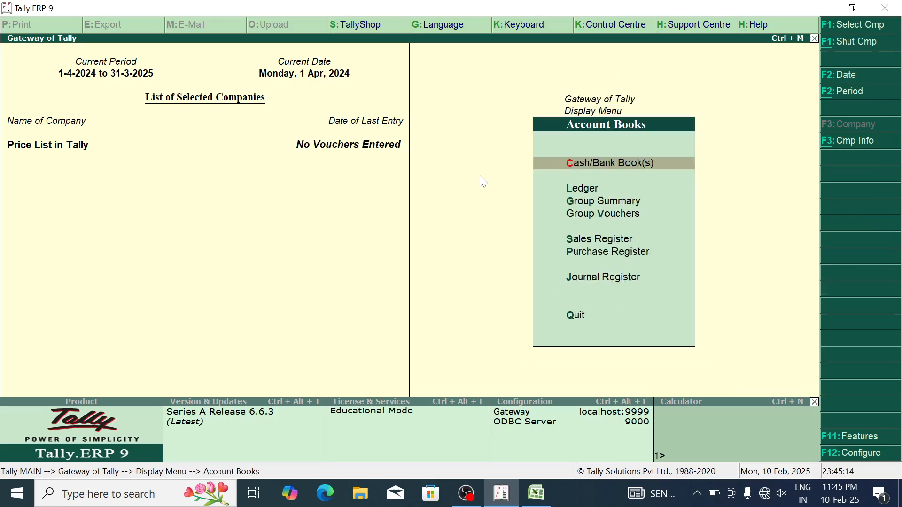
key("Return")
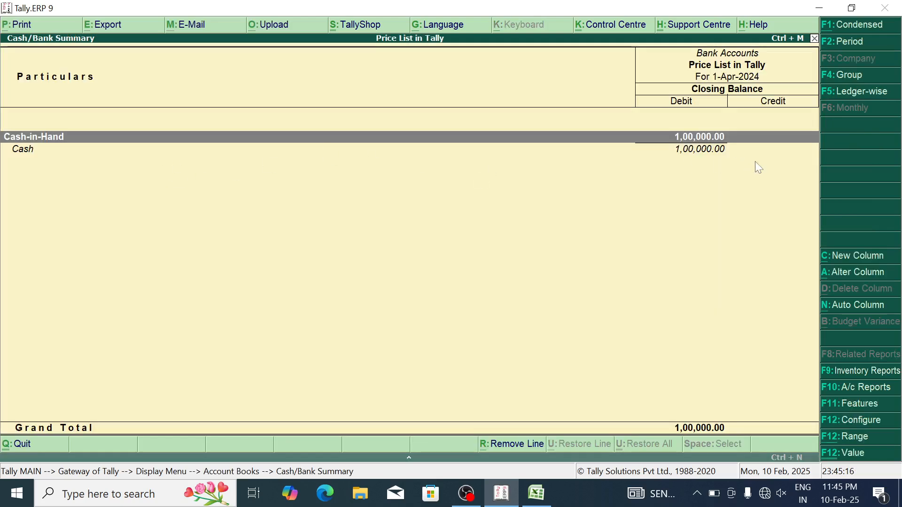
key("Escape")
key("Escape")
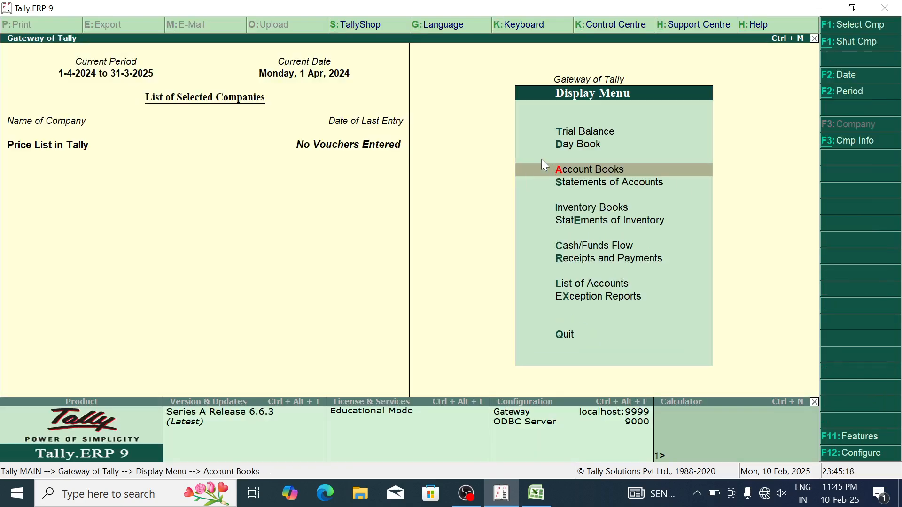
key("Escape")
Step: Start a new purchase voucher in accounting voucher creation
key("Down")
key("Down")
key("Down")
key("Down")
key("Return")
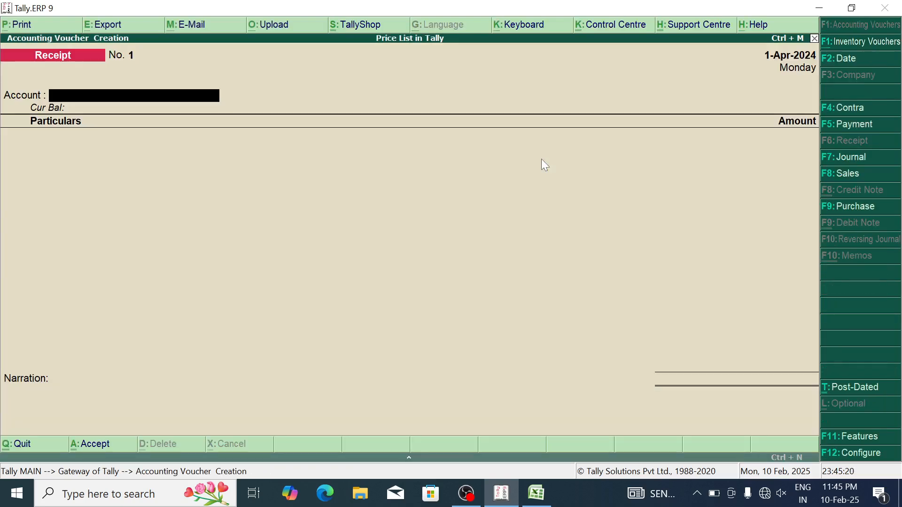
left_click(852, 207)
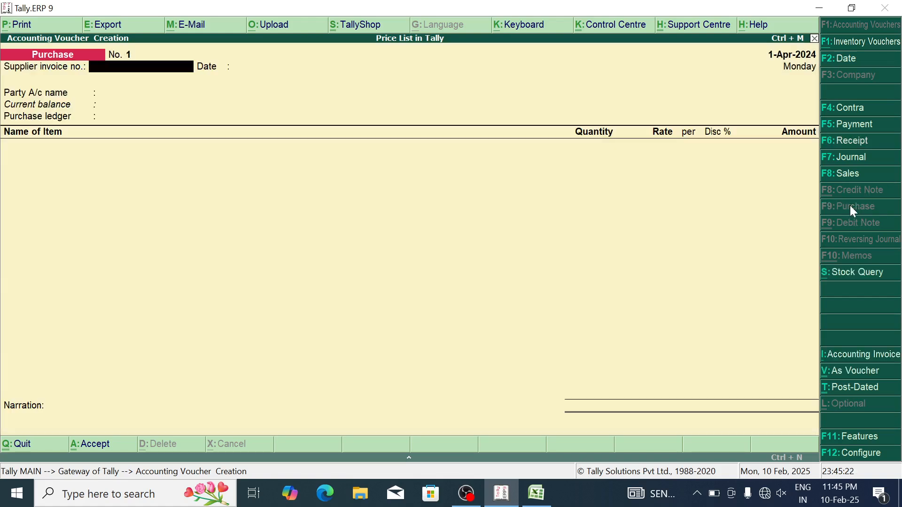
left_click(844, 178)
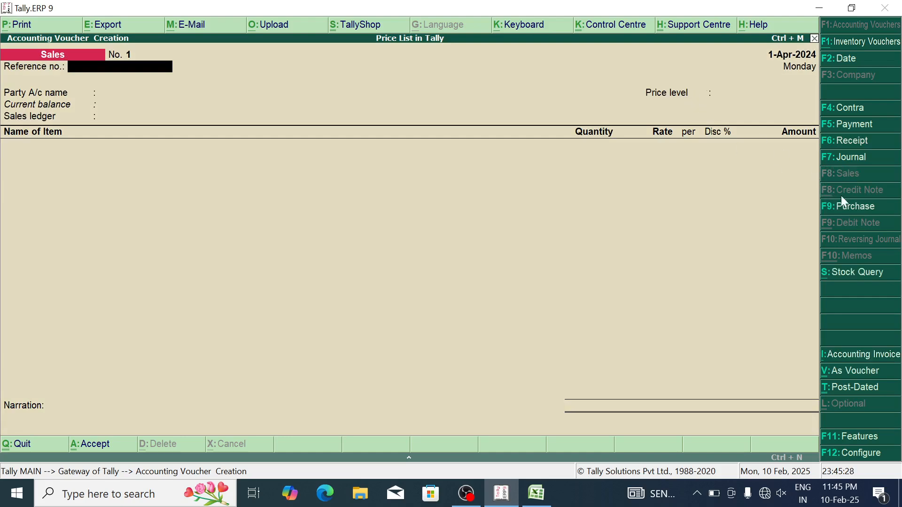
left_click(853, 207)
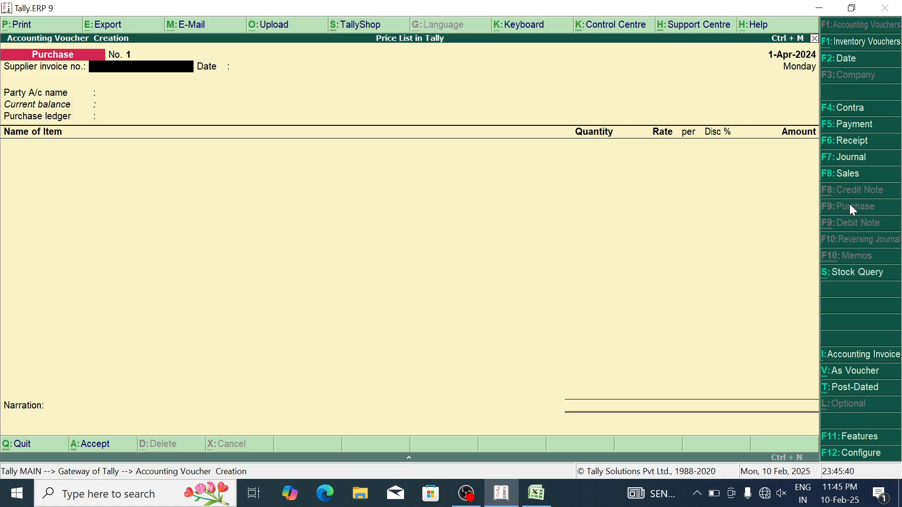
Step: Leave the supplier invoice details blank, and set the party account to Cash and the purchase ledger to Purchase AC
key("Return")
key("Return")
key("Return")
key("Return")
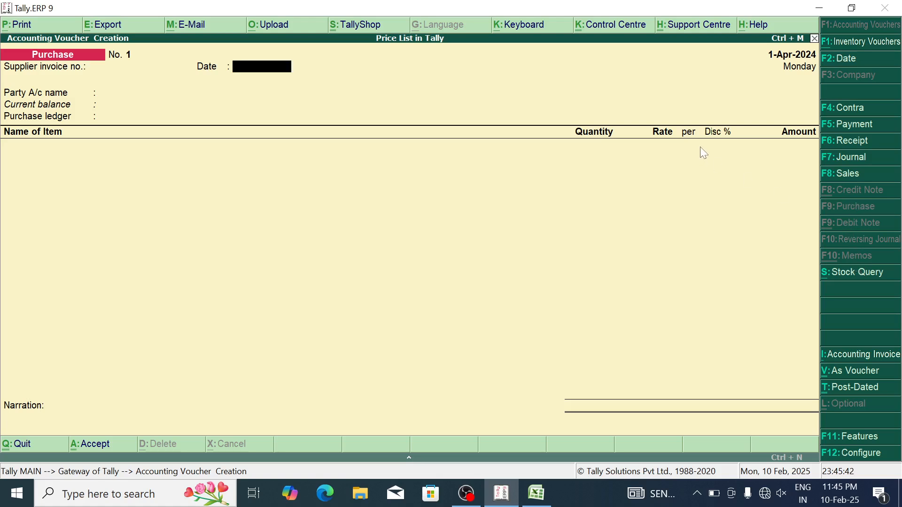
key("ctrl+a")
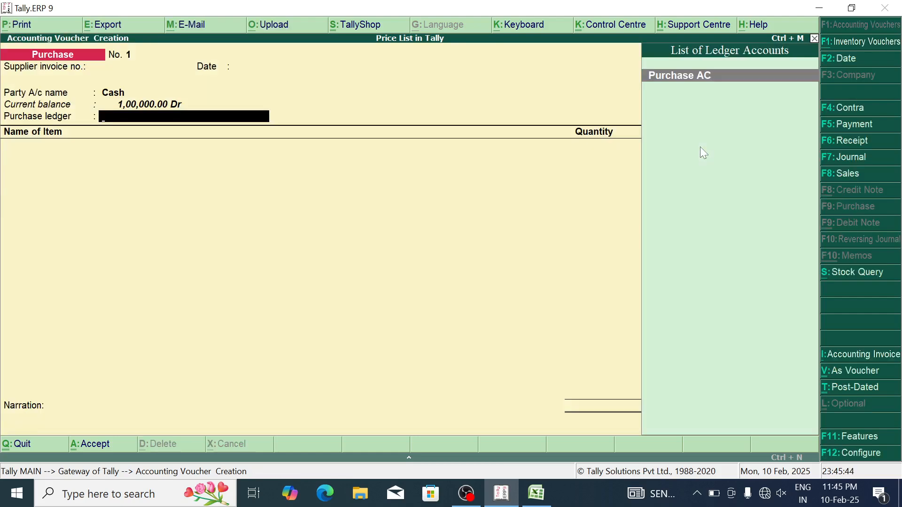
key("Return")
Step: Add the item Apple with a quantity of 100 kg, a rate of 50 per kg and a 1 % discount
key("Down")
key("Return")
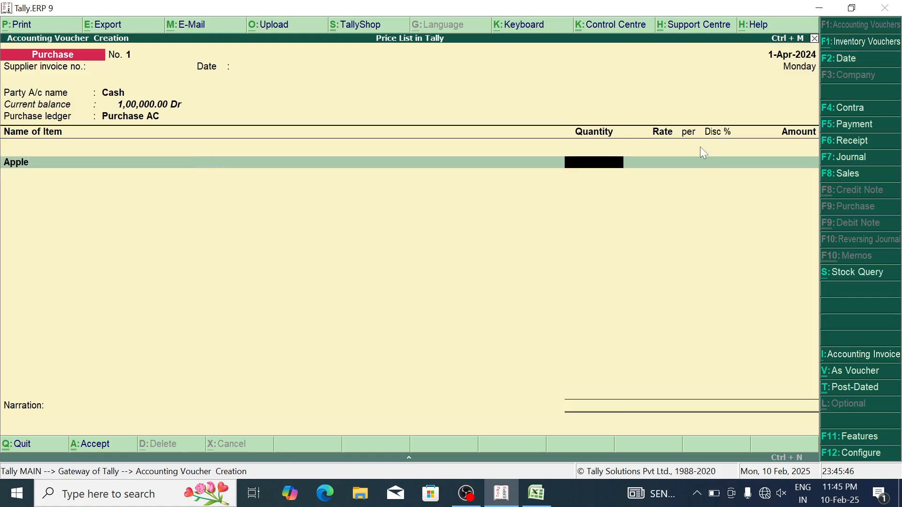
type("100")
key("Return")
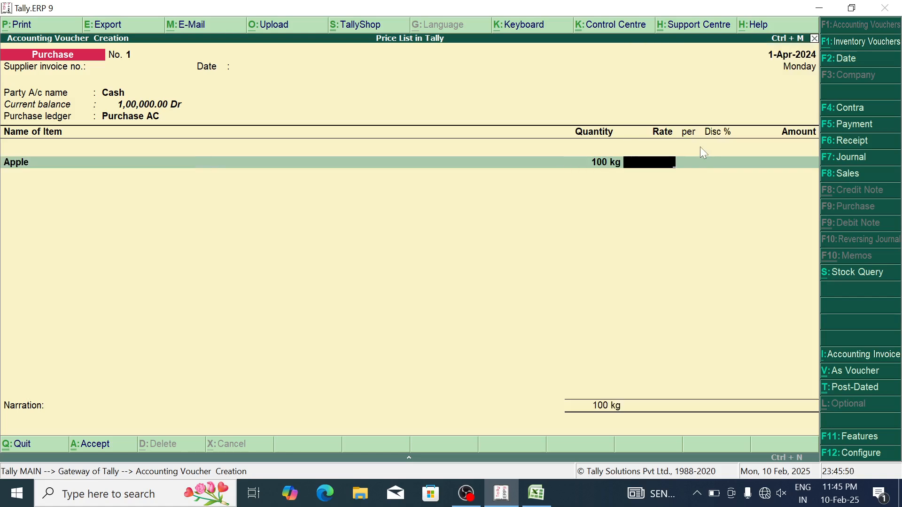
type("50")
key("Return")
key("Return")
type("1")
key("Return")
key("Return")
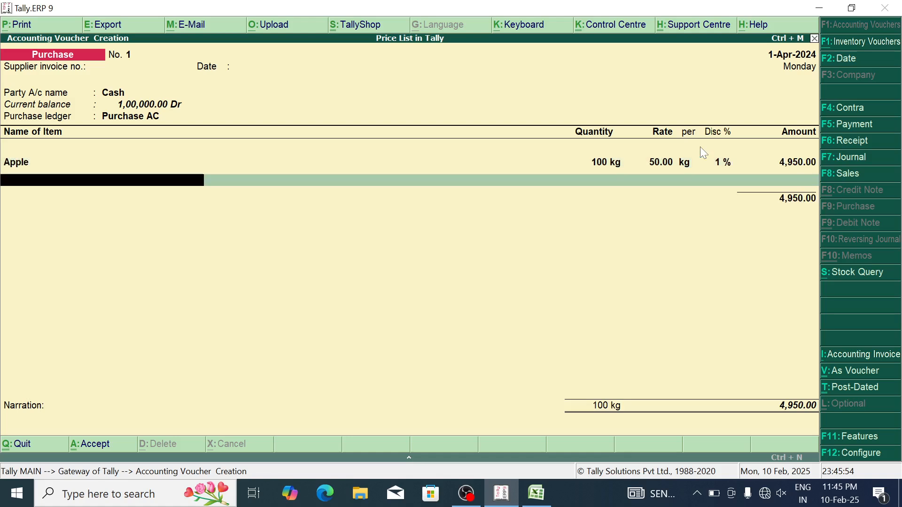
Step: Add the item Keyboard with a quantity of 100 pcs, a rate of 200 per piece and a 2 % discount
key("Down")
key("Down")
key("Up")
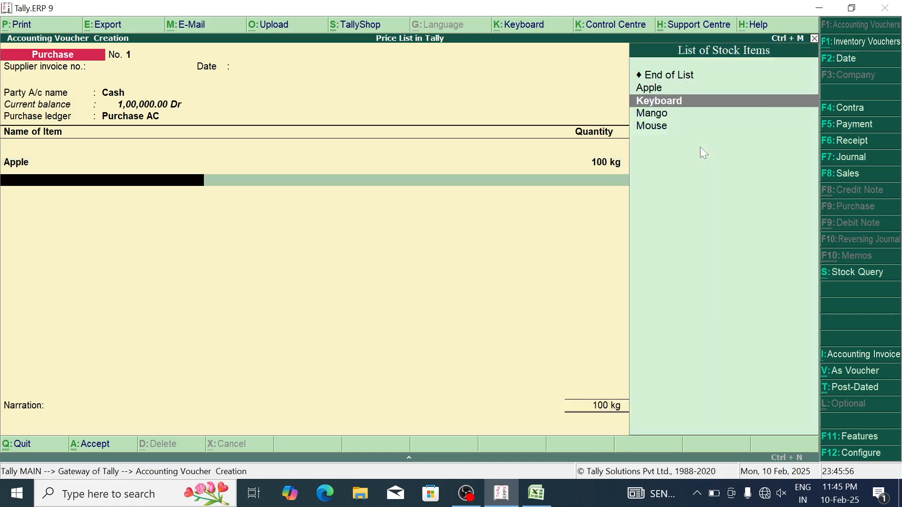
key("Return")
type("100")
key("Return")
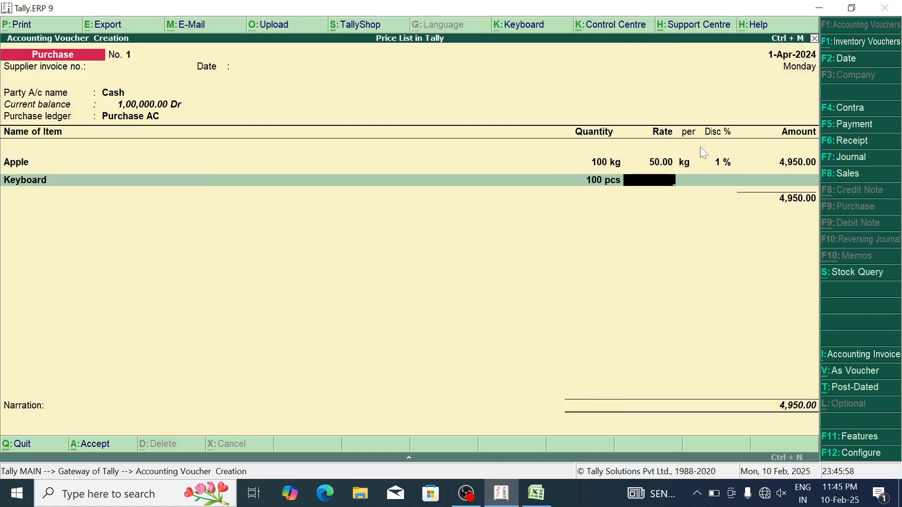
type("200")
key("Return")
key("Return")
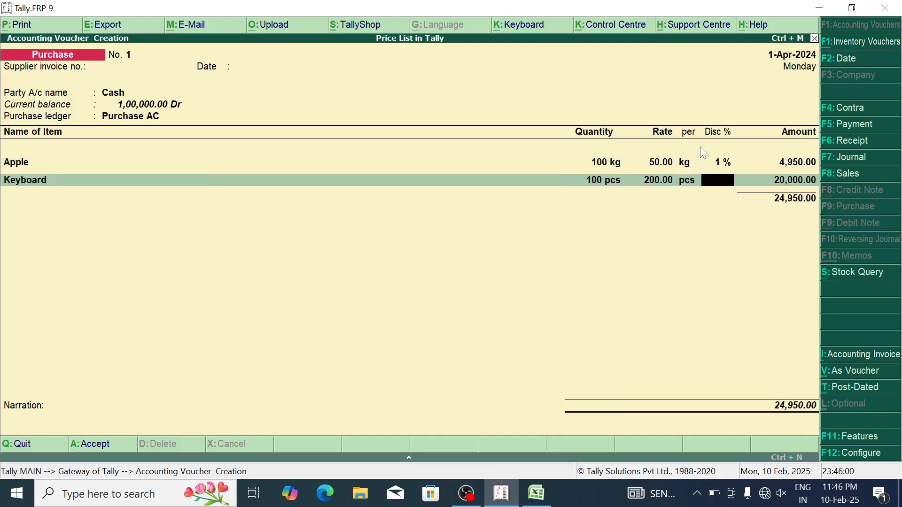
type("2")
key("Return")
key("Return")
Step: Add the item Mango with a quantity of 100 kg, a rate of 40 per kg and a 3 % discount
key("Down")
key("Down")
key("Down")
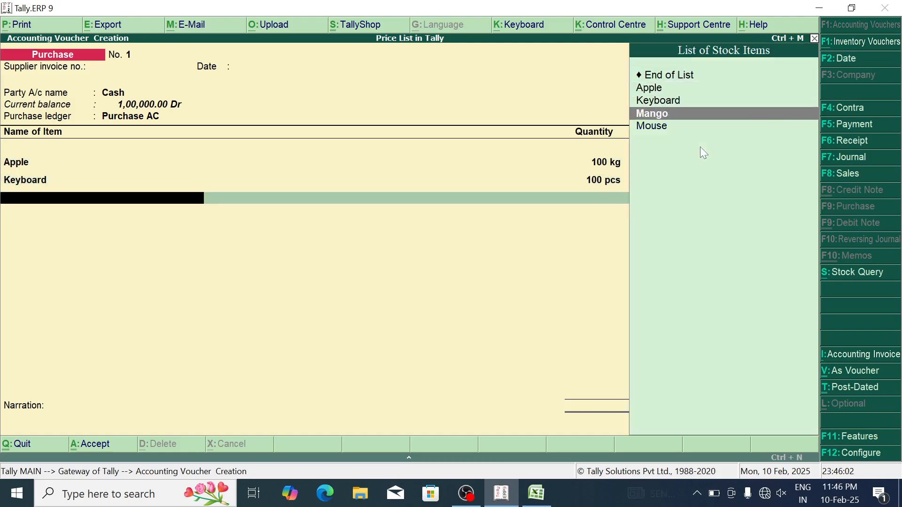
key("Return")
type("100")
key("Return")
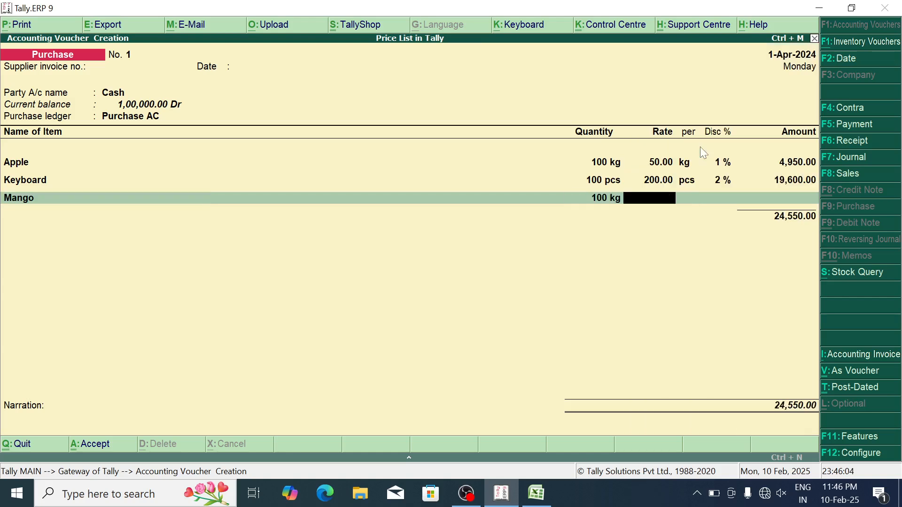
type("40")
key("Return")
key("Return")
type("3")
key("Return")
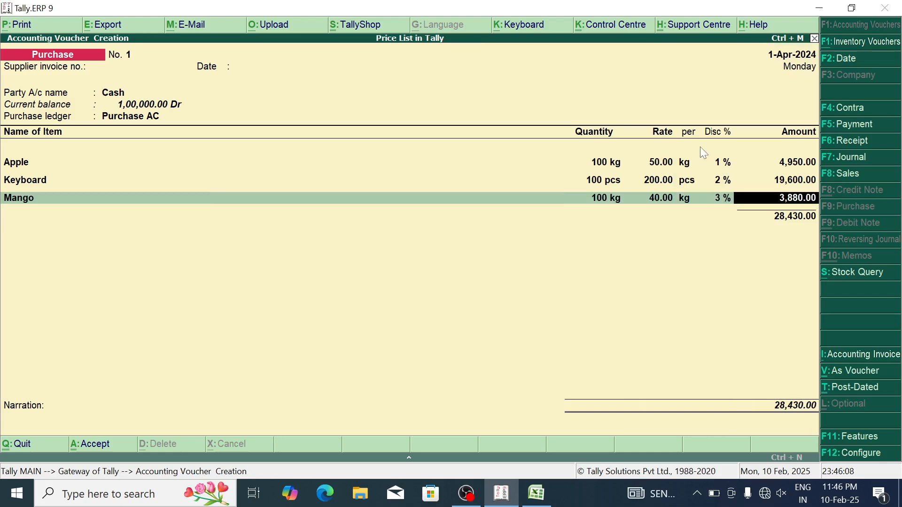
key("Return")
Step: Add the item Mouse with a quantity of 100 pcs at a rate of 120 per piece without discount, and end the item list
key("Down")
key("Down")
key("Down")
key("Down")
key("Return")
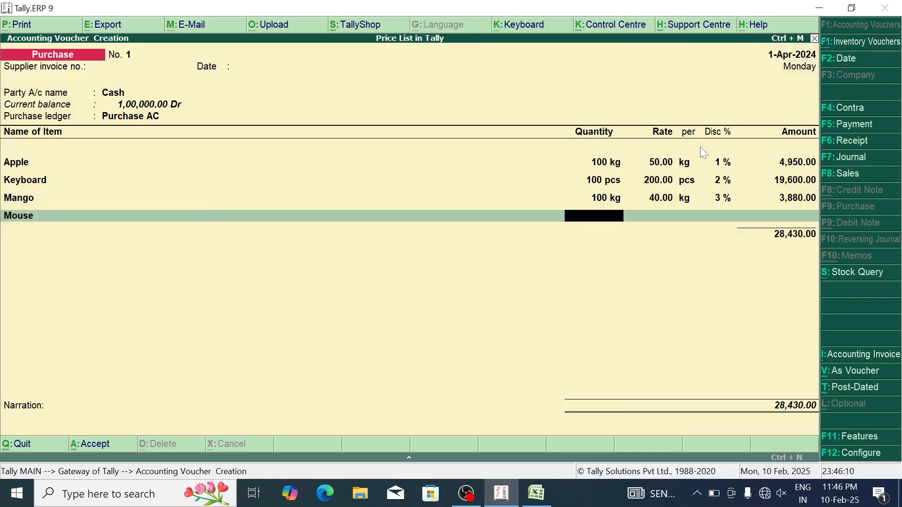
type("100")
key("Return")
type("1")
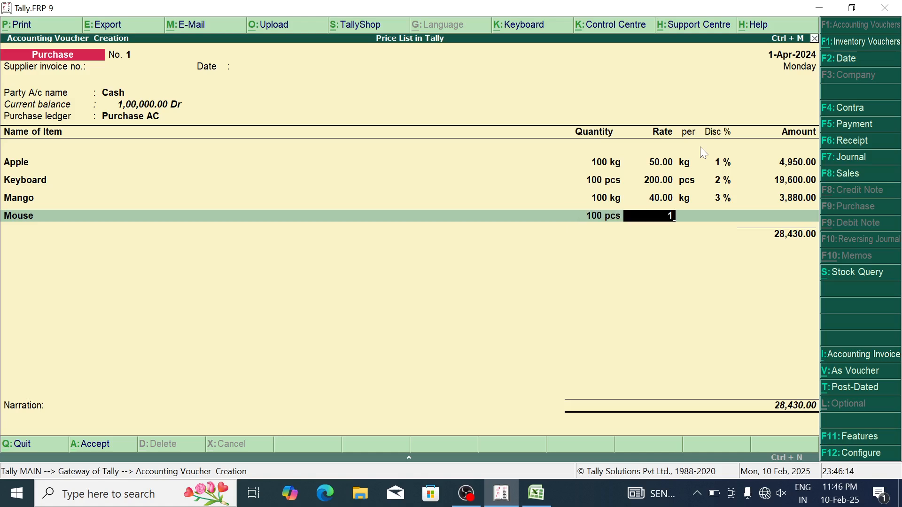
type("20")
key("Return")
key("Return")
key("Return")
key("Return")
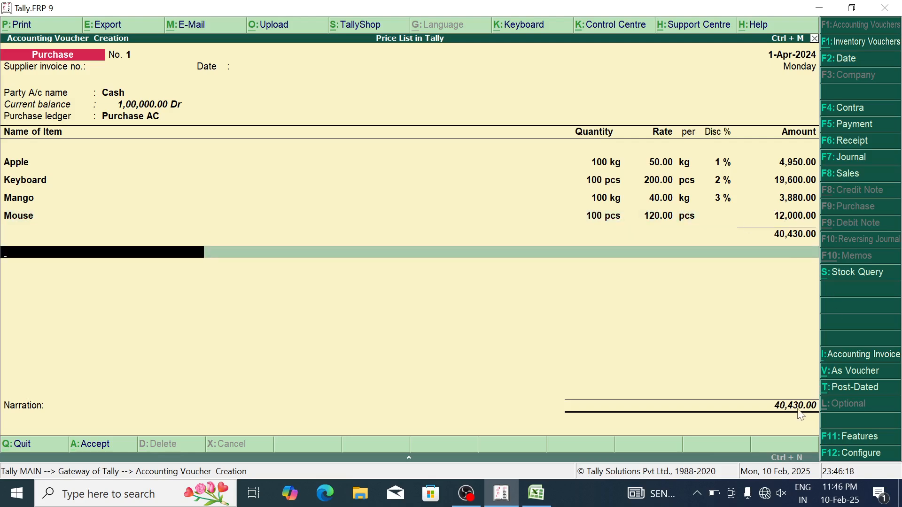
Step: Save the purchase voucher without a narration and leave voucher creation
key("Return")
key("Return")
key("Return")
key("Return")
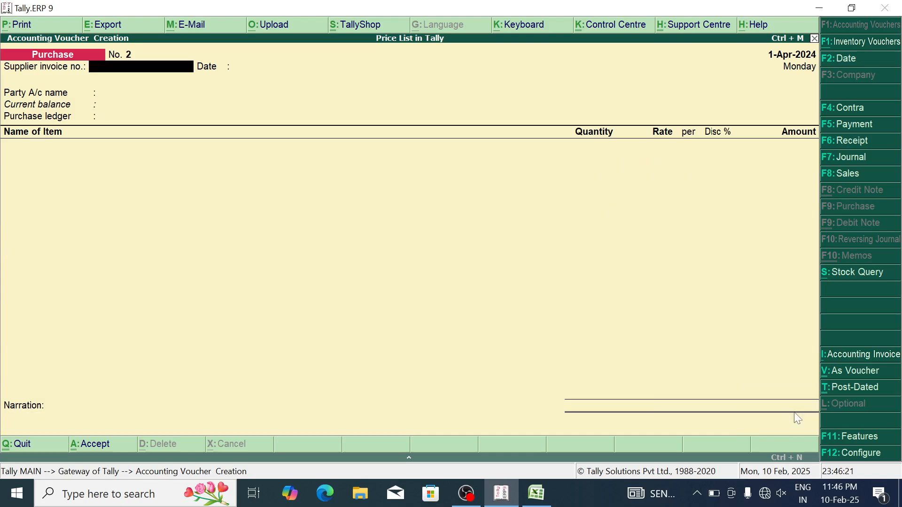
key("Escape")
key("Return")
Step: Examine the Stock Summary for the purchased items' quantities, rates and values, and close it
key("Down")
key("Down")
key("Down")
key("Down")
key("Down")
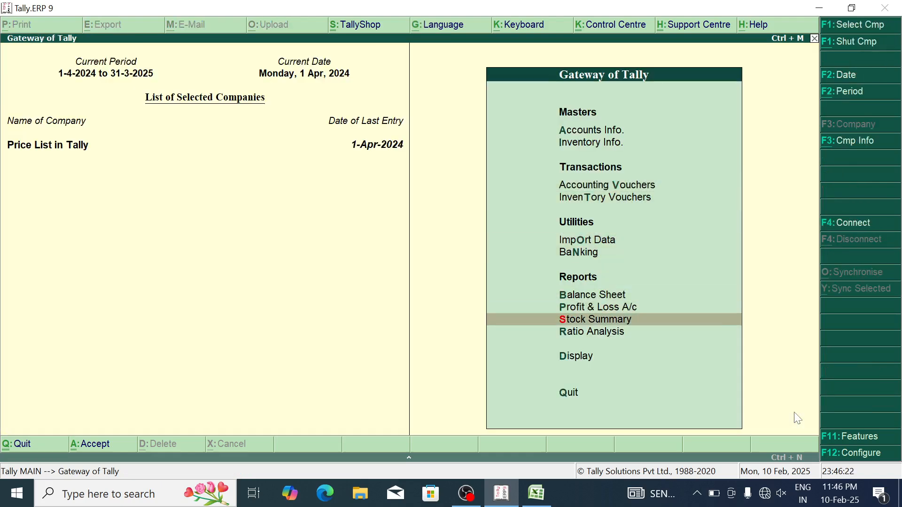
key("Return")
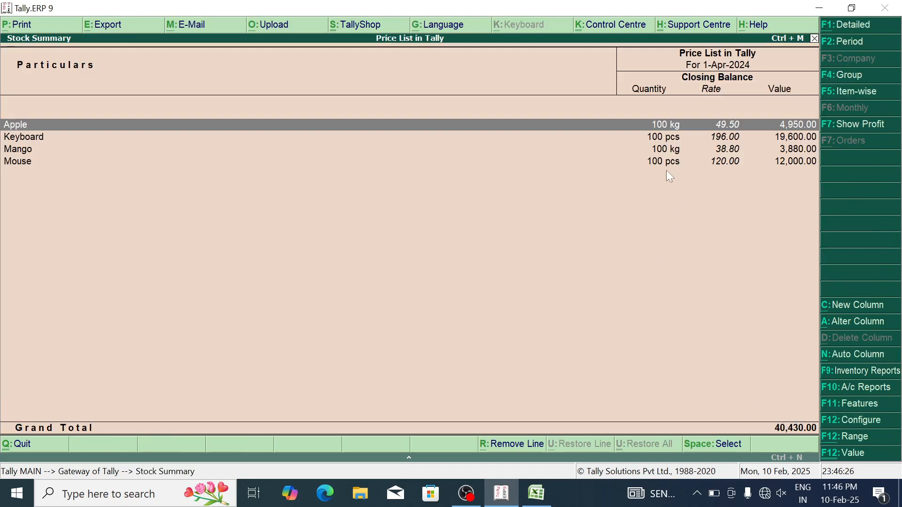
key("Escape")
Step: Check the cash balance after the purchase in the Cash/Bank Summary, and go back to the Gateway of Tally
key("Down")
key("Down")
key("Return")
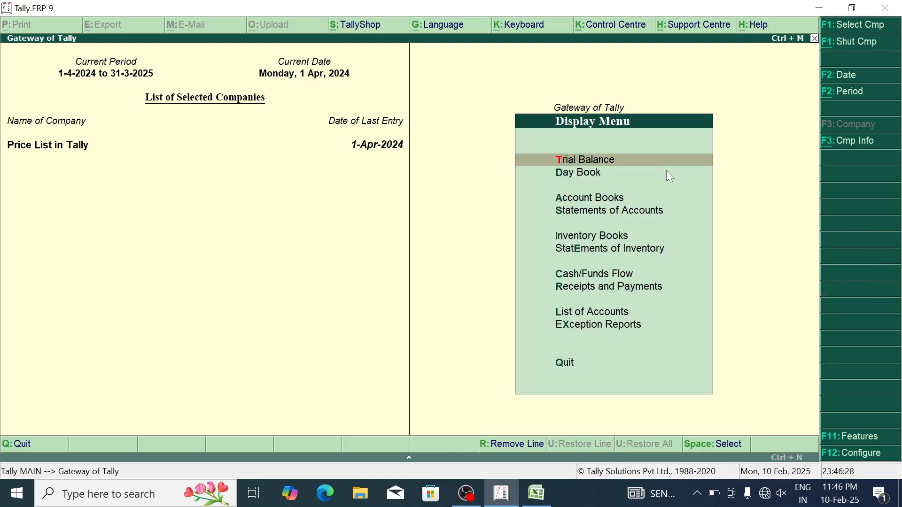
key("Down")
key("Down")
key("Down")
key("Up")
key("Return")
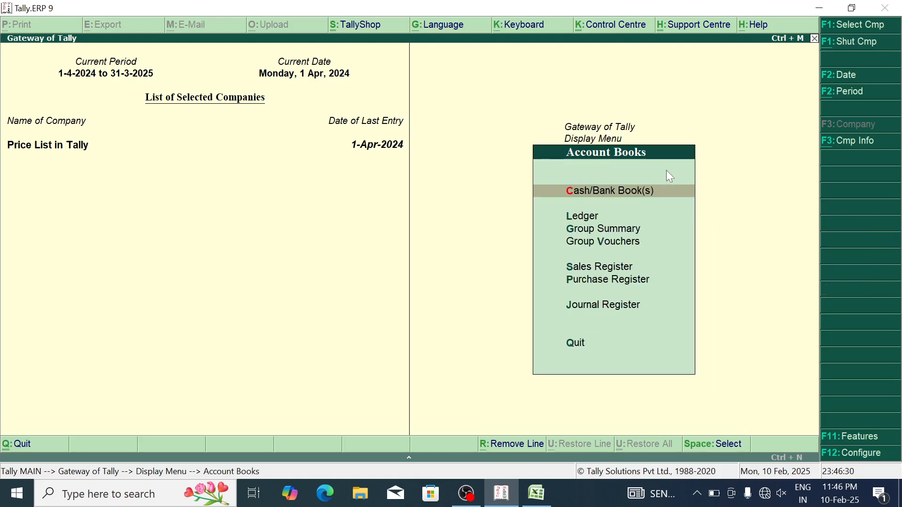
key("Return")
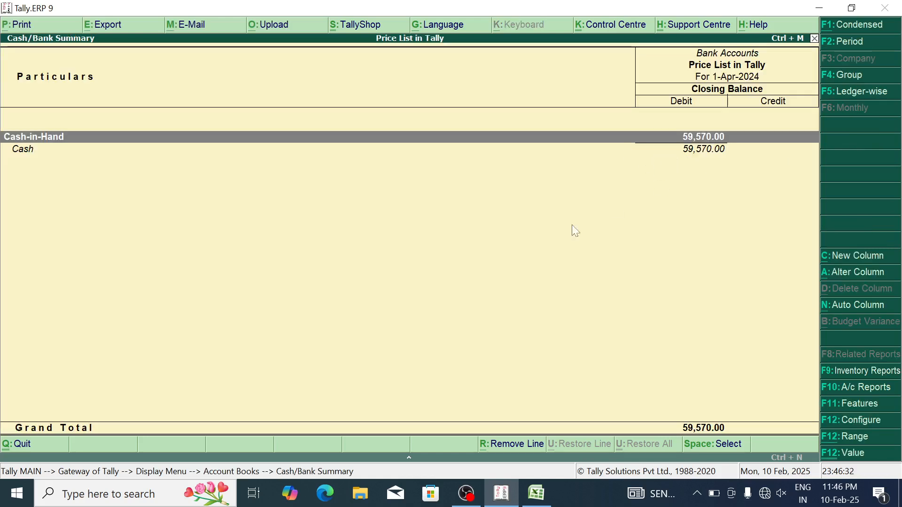
key("Escape")
left_click(534, 272)
key("Escape")
key("Escape")
key("Escape")
Step: Reopen accounting voucher creation and start a new sales voucher
key("Down")
key("Down")
key("Down")
key("Down")
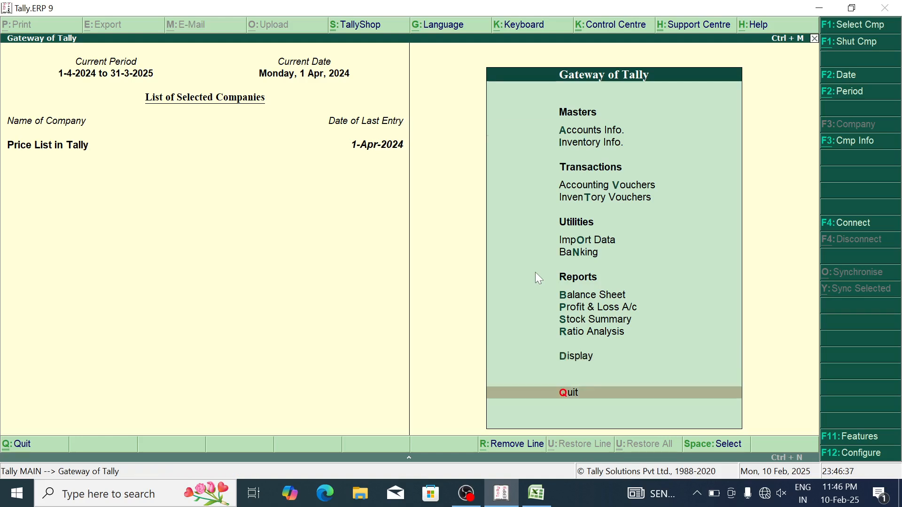
key("Return")
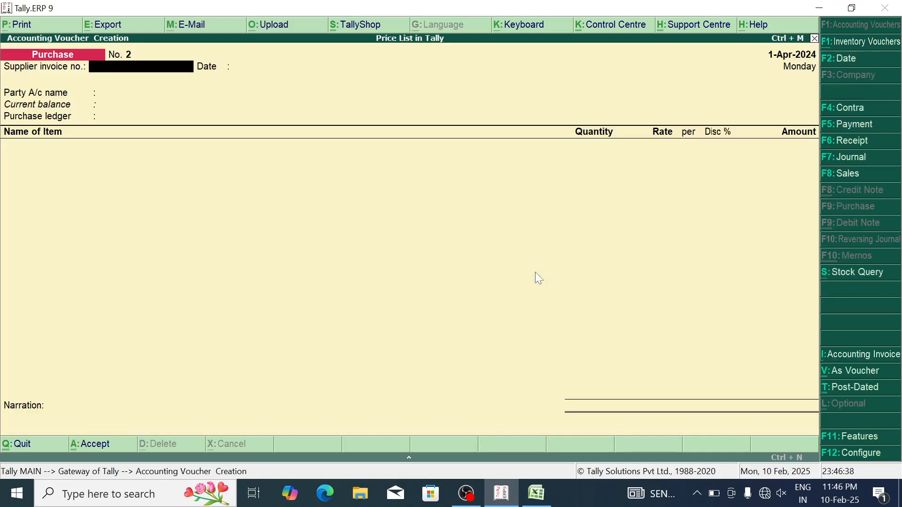
left_click(844, 178)
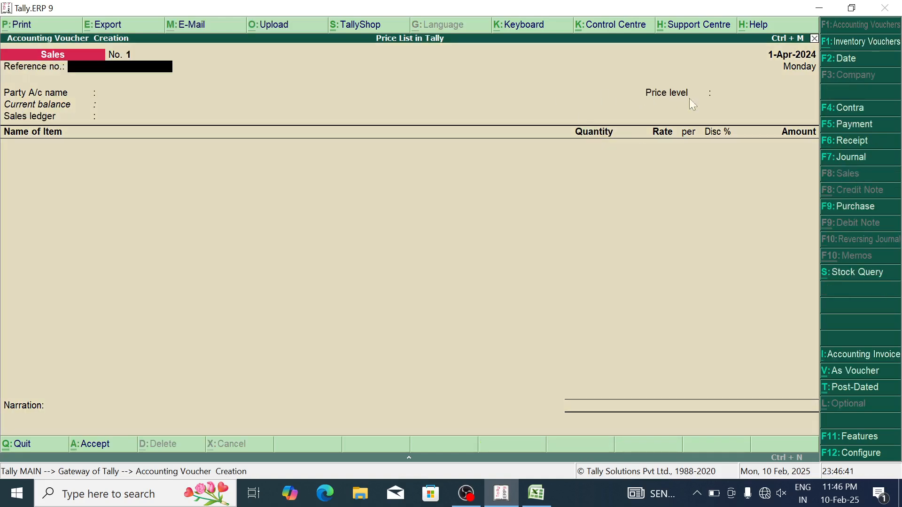
Step: Set the sales voucher's party account to Cash, the price level to Special Price and the sales ledger to Sales AC
key("Return")
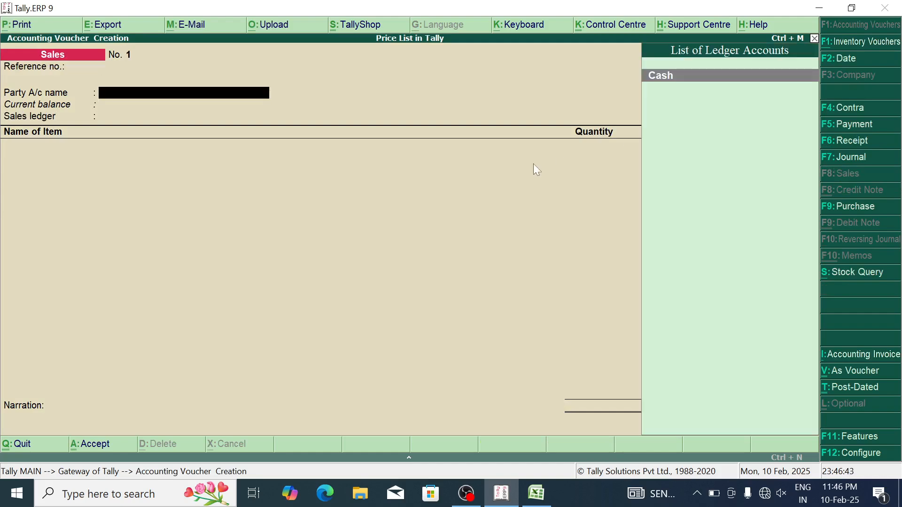
key("Return")
key("Return")
key("ctrl+a")
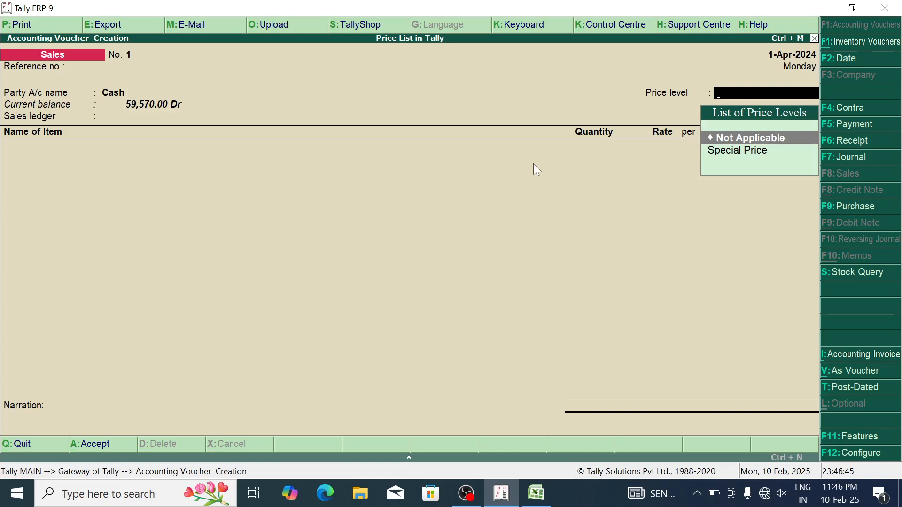
key("Down")
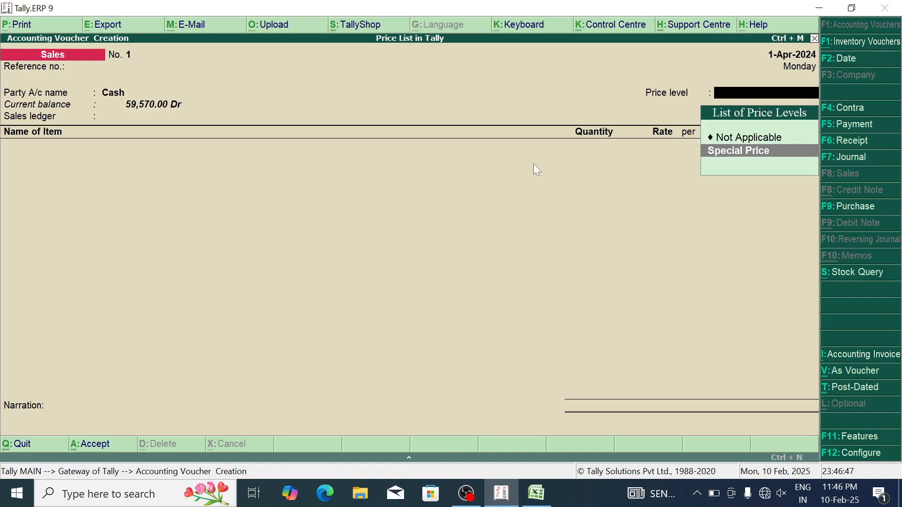
key("Return")
key("Return")
Step: Try entering Apple with a quantity of 23 kg in the Special Price sales voucher, and quit the voucher without saving
key("Down")
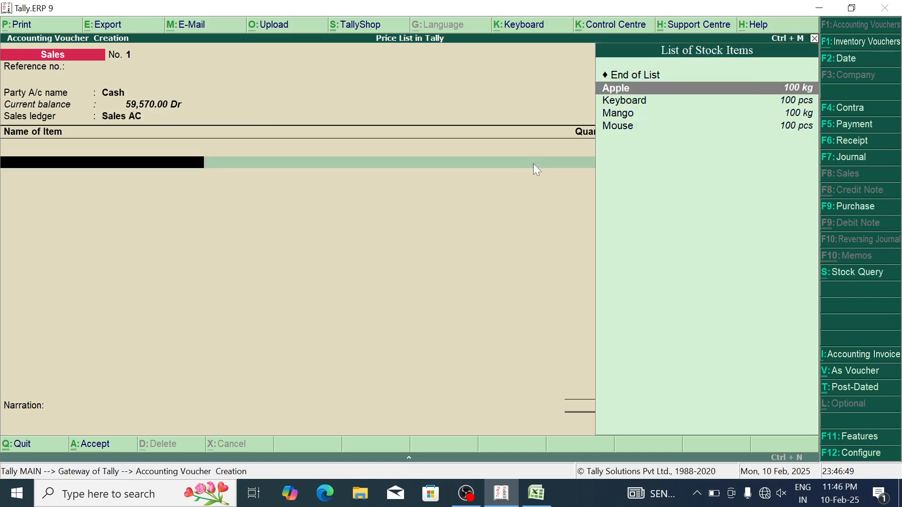
key("Return")
type("23")
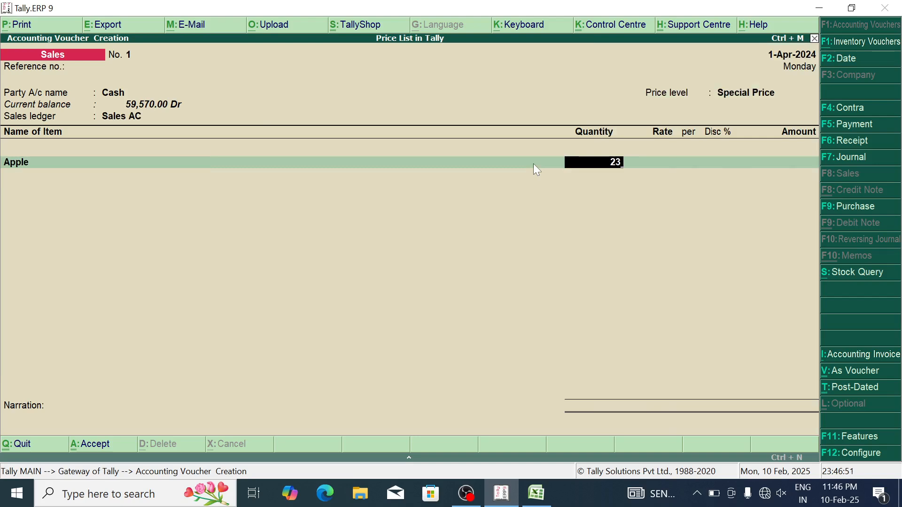
key("Return")
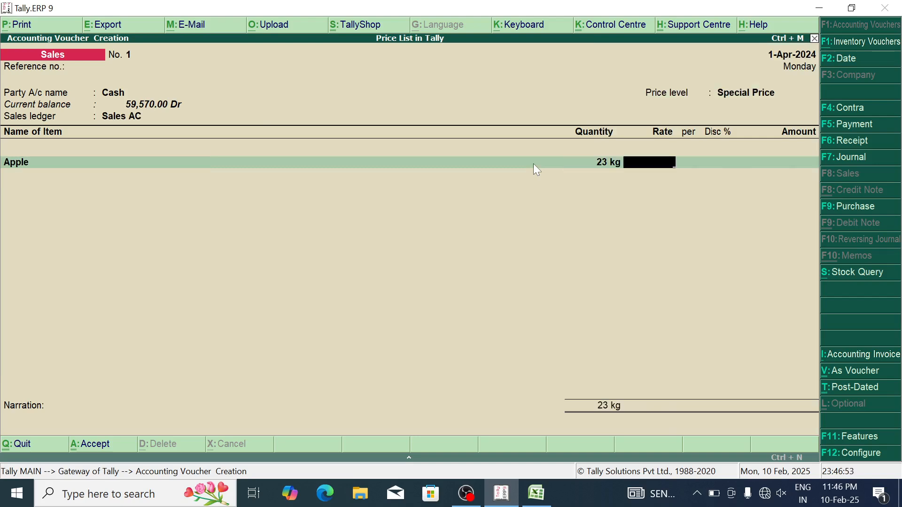
key("BackSpace")
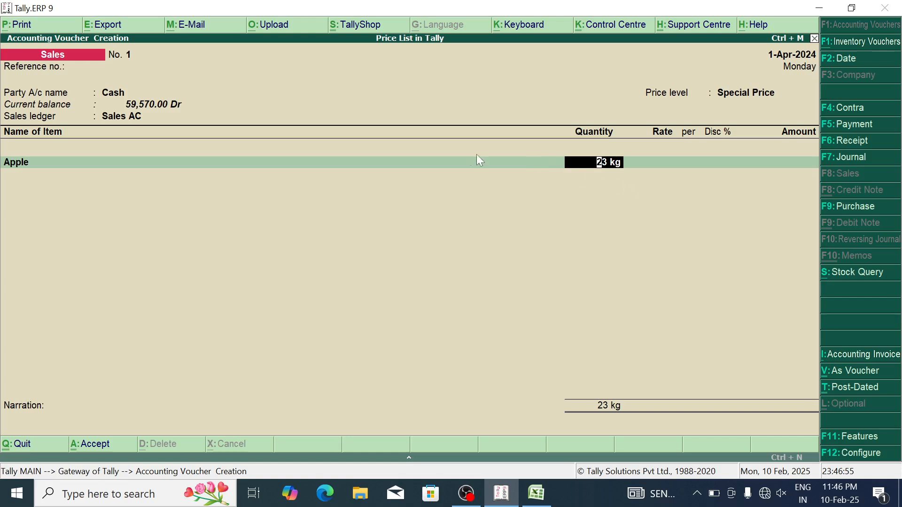
key("BackSpace")
key("Escape")
key("Return")
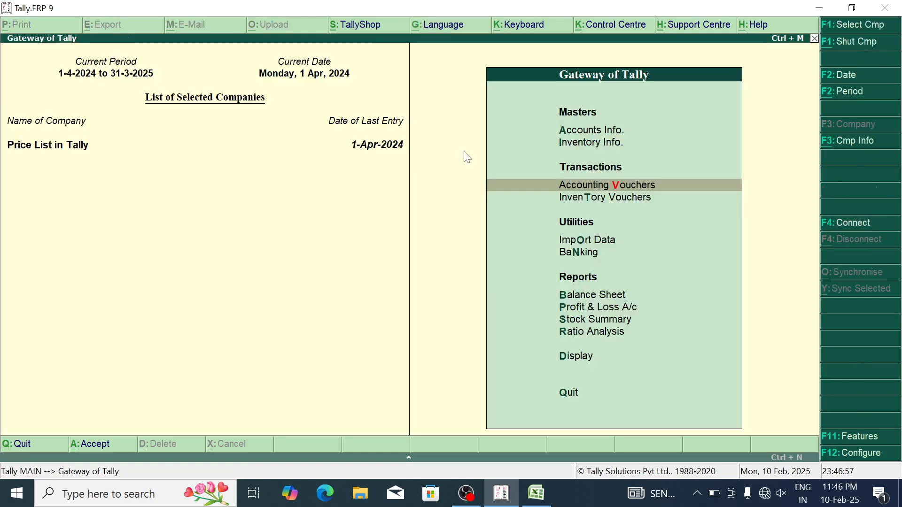
Step: Check the applicable-from date of the Special Price list for all items, and return to the Gateway of Tally
key("Up")
key("Return")
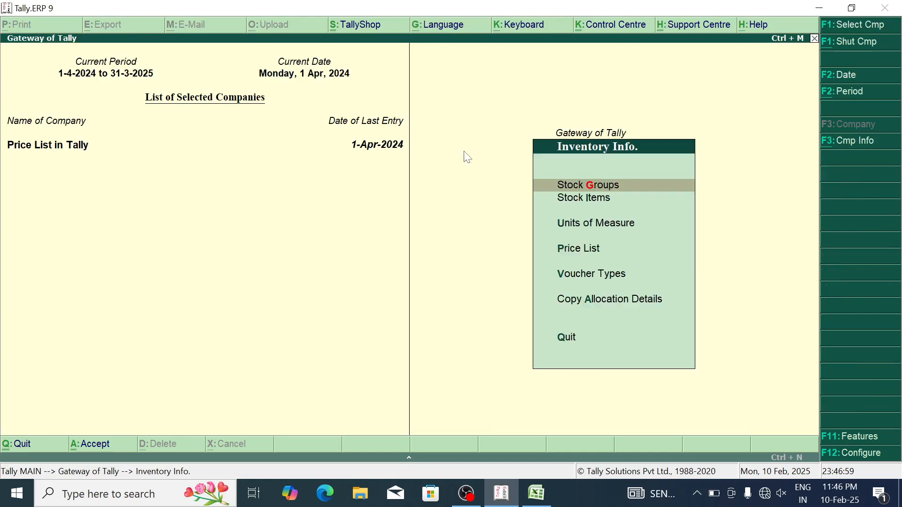
key("Down")
key("Down")
key("Return")
key("Return")
key("Return")
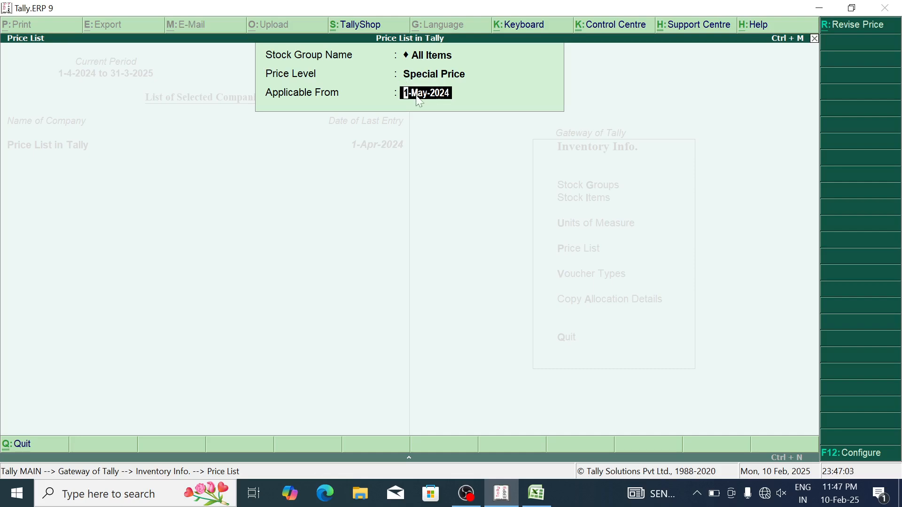
key("Escape")
key("Escape")
Step: Open a new sales voucher and set its date to 1-6-2024
key("Down")
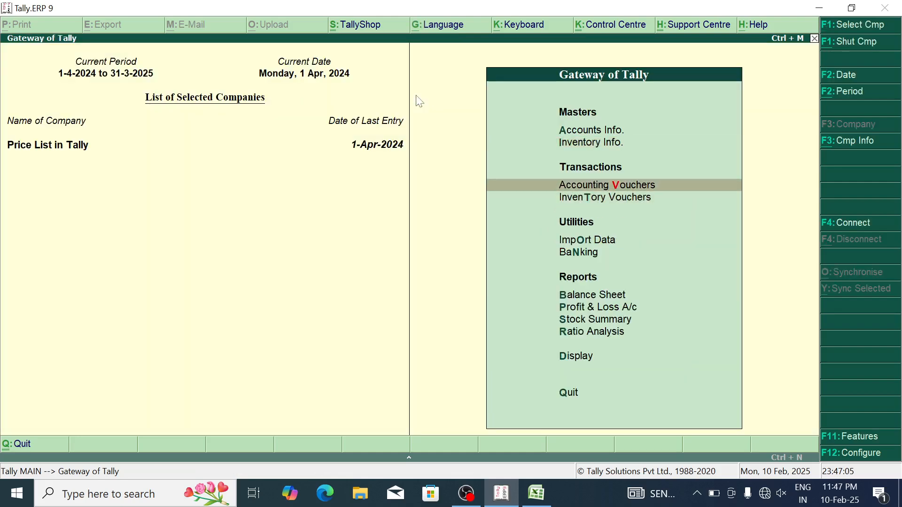
key("Return")
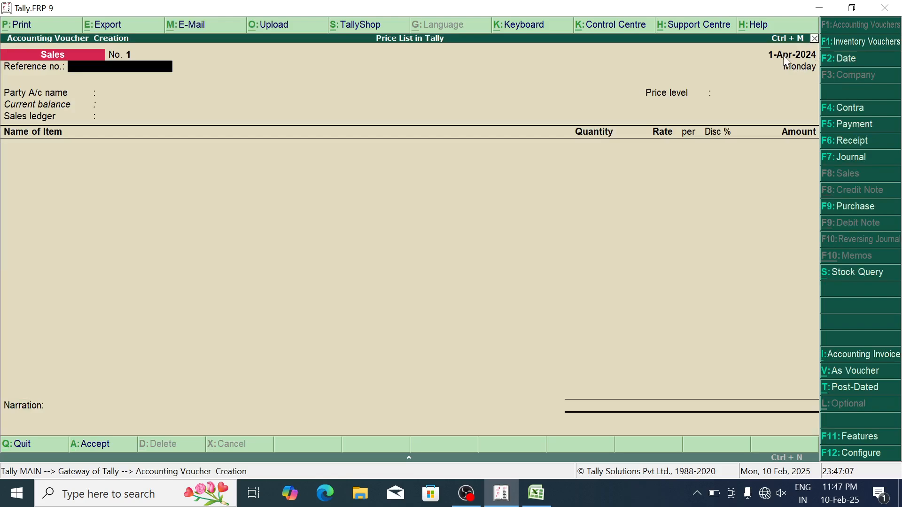
left_click(851, 59)
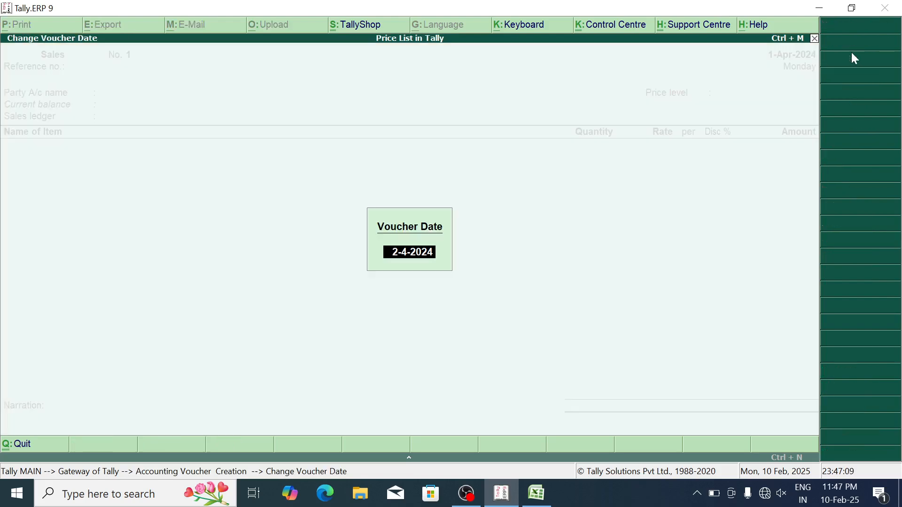
type("1")
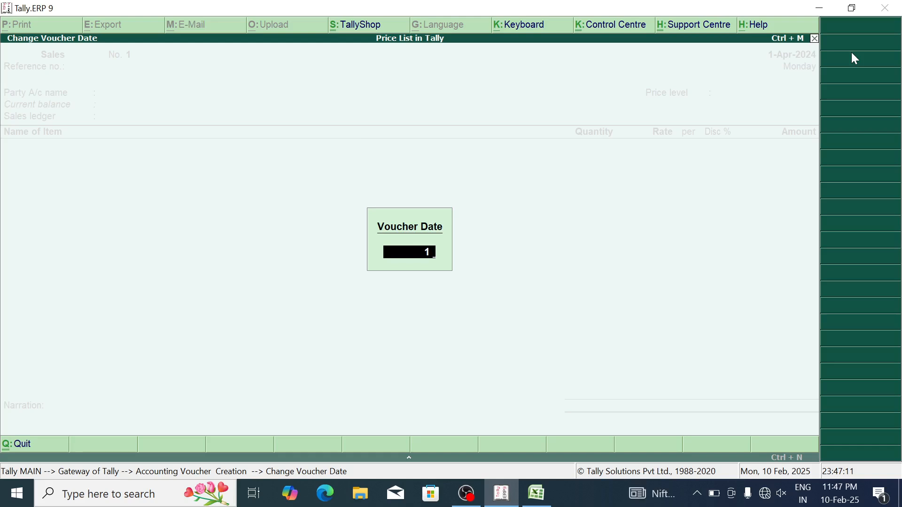
type("-6")
key("Return")
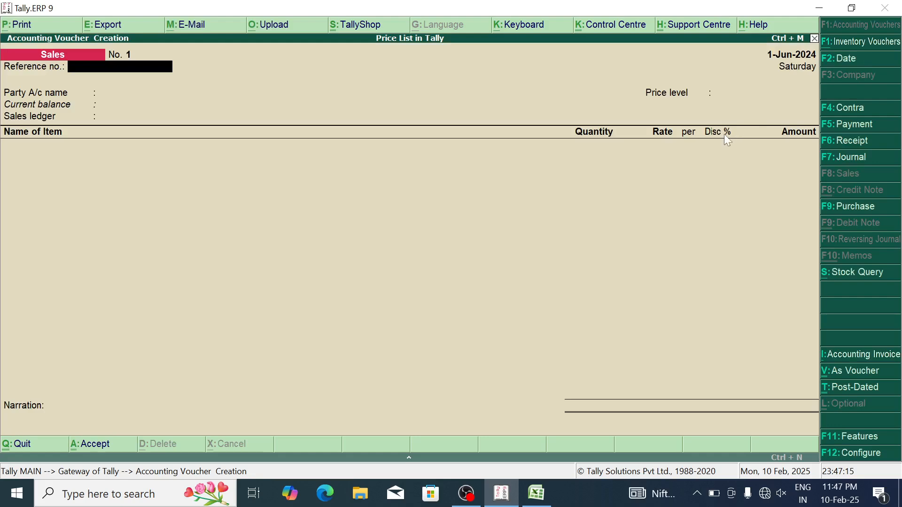
Step: Set the party account to Cash, the price level to Special Price and the sales ledger to Sales AC on the 1-Jun-2024 voucher
key("Return")
key("Return")
key("ctrl+a")
key("Down")
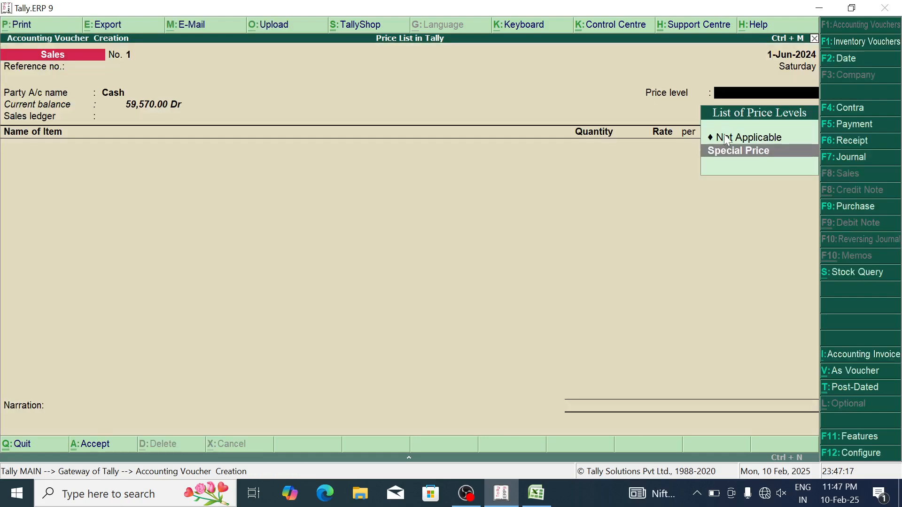
key("Return")
key("Return")
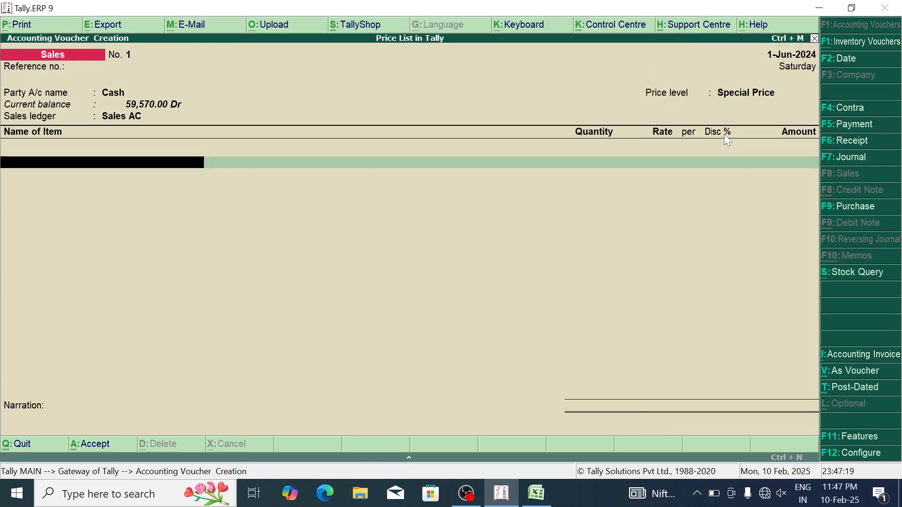
Step: Add Apple to the sales voucher with a quantity of 19 kg, using the price level's rate
key("Down")
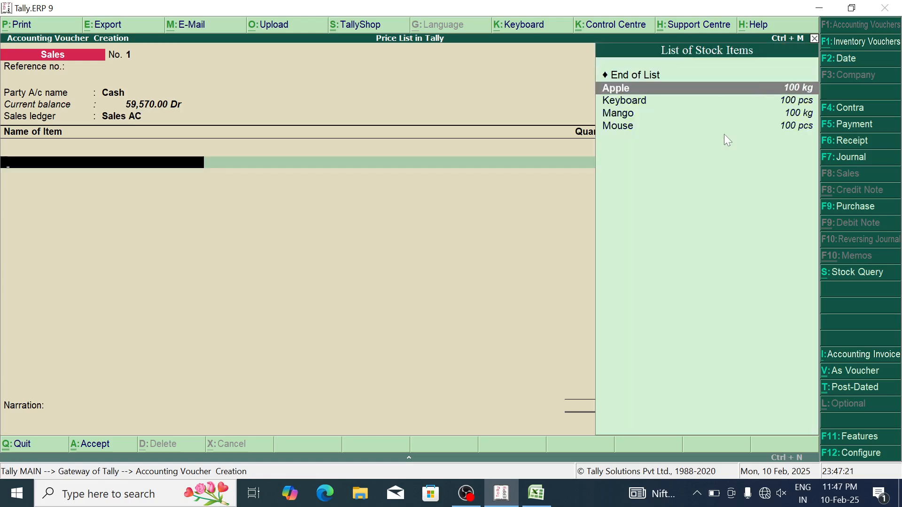
key("Return")
type("19")
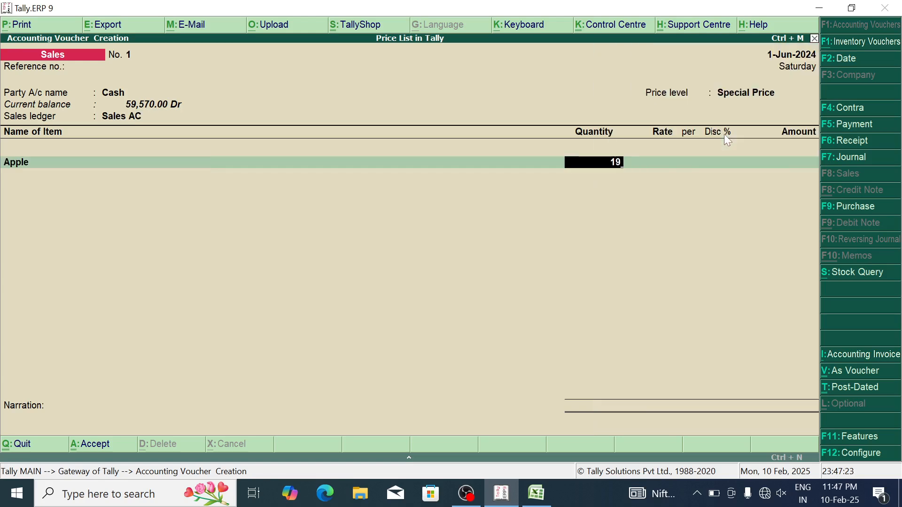
key("Return")
key("Return")
key("Return")
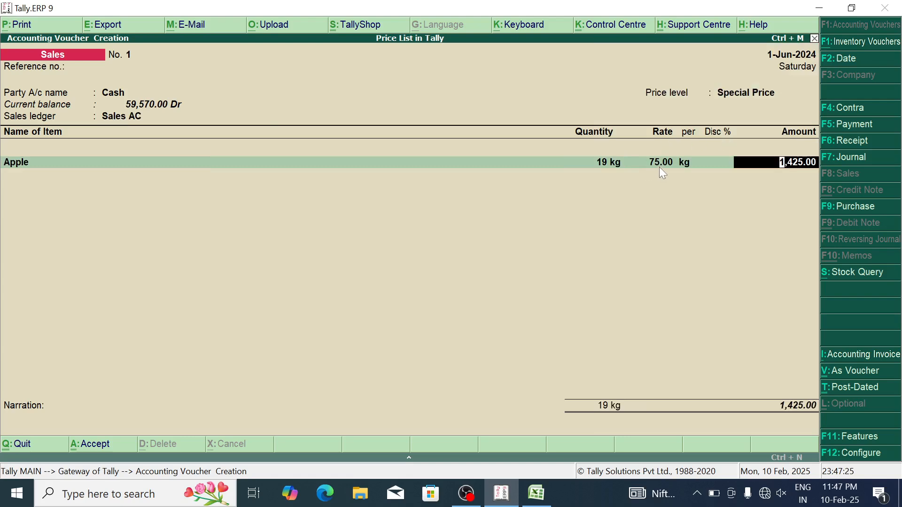
Step: Change the Apple quantity to 1 kg to test the price level's rate
key("BackSpace")
key("BackSpace")
key("BackSpace")
key("BackSpace")
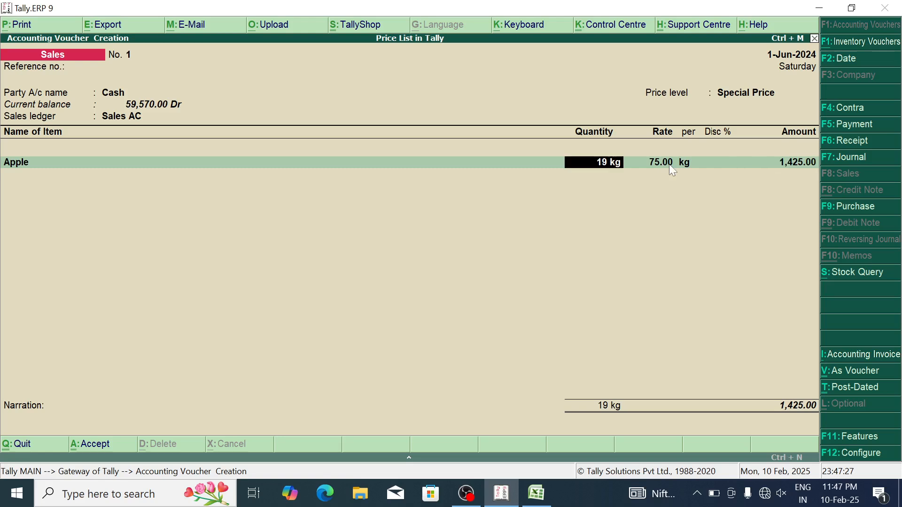
type("1")
key("Return")
key("Up")
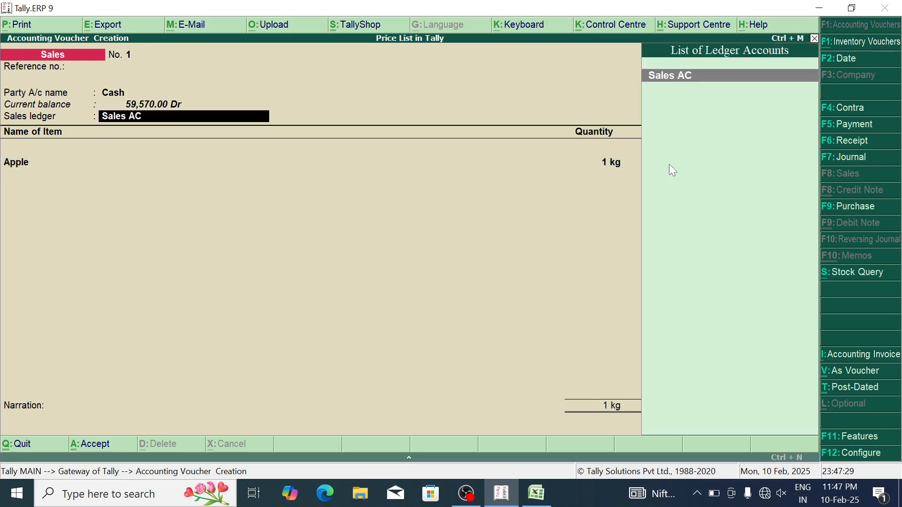
key("Return")
key("BackSpace")
key("Return")
key("Return")
key("Return")
Step: Set the Apple quantity to 25 kg and accept the line with the price level's rate and discount
key("BackSpace")
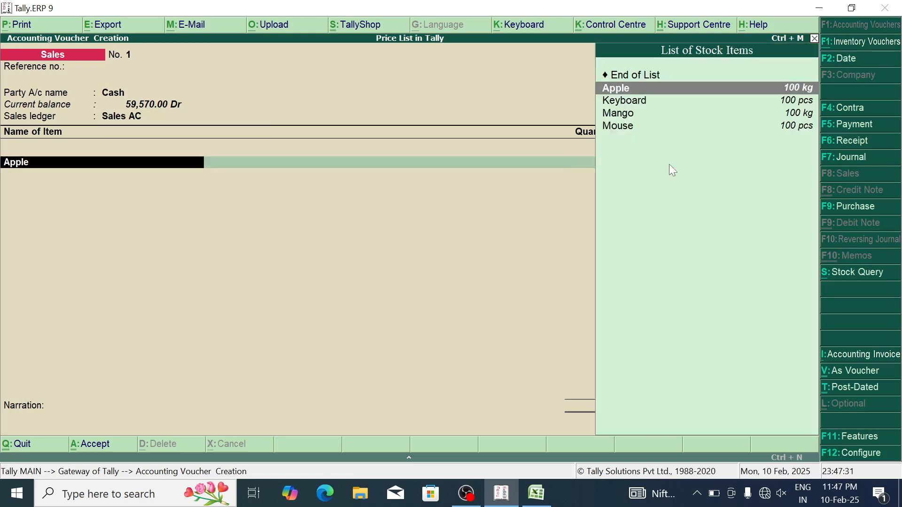
key("space")
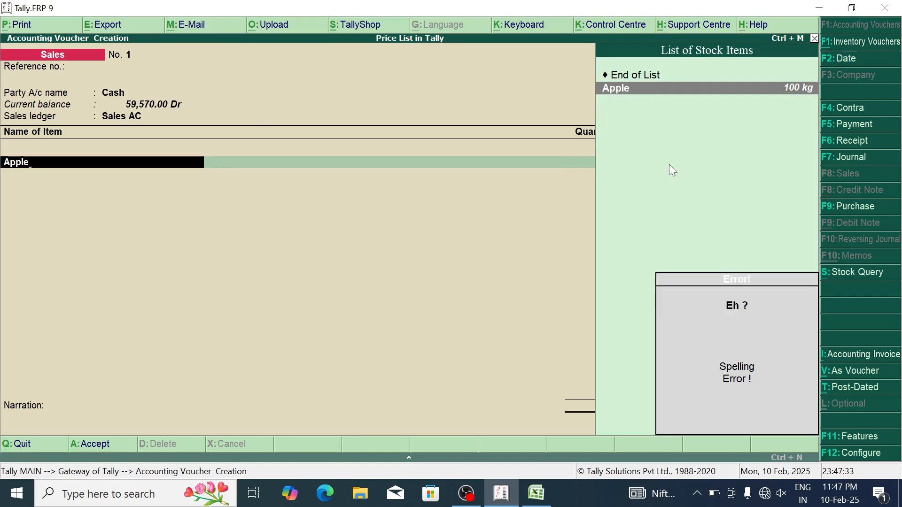
key("Return")
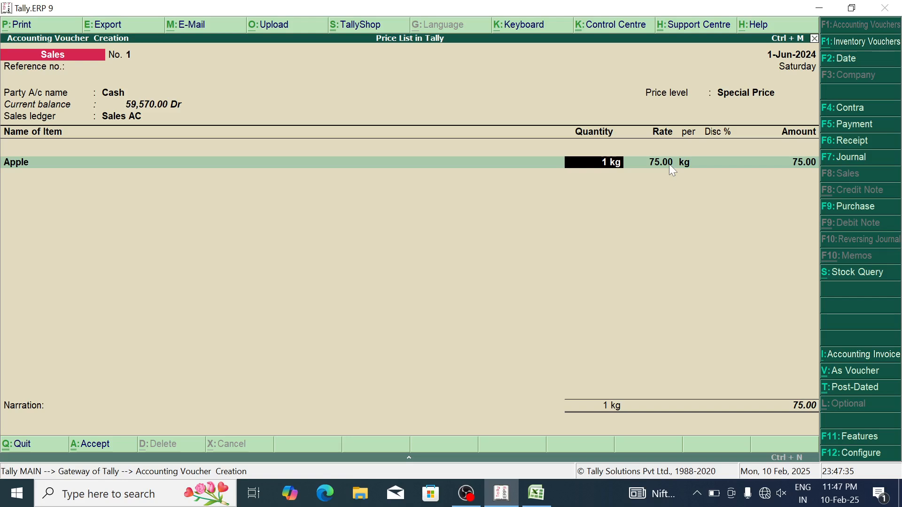
type("25")
key("Return")
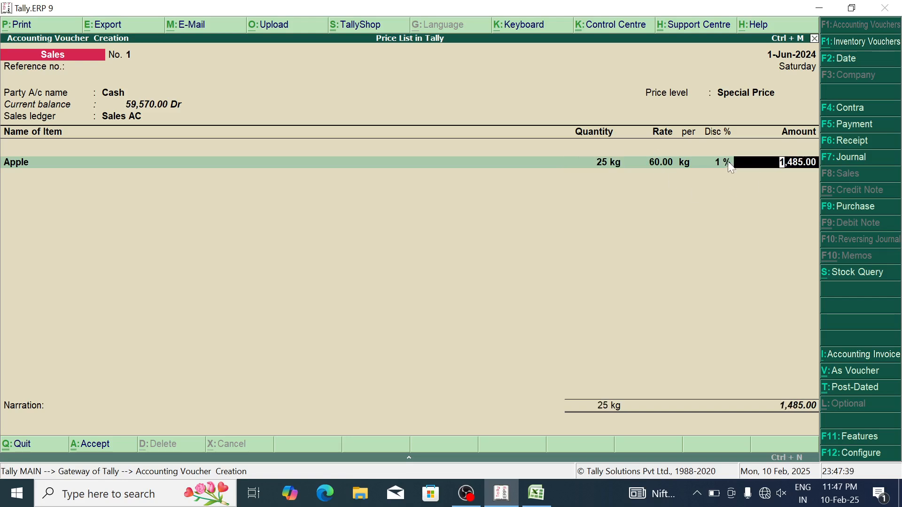
key("Return")
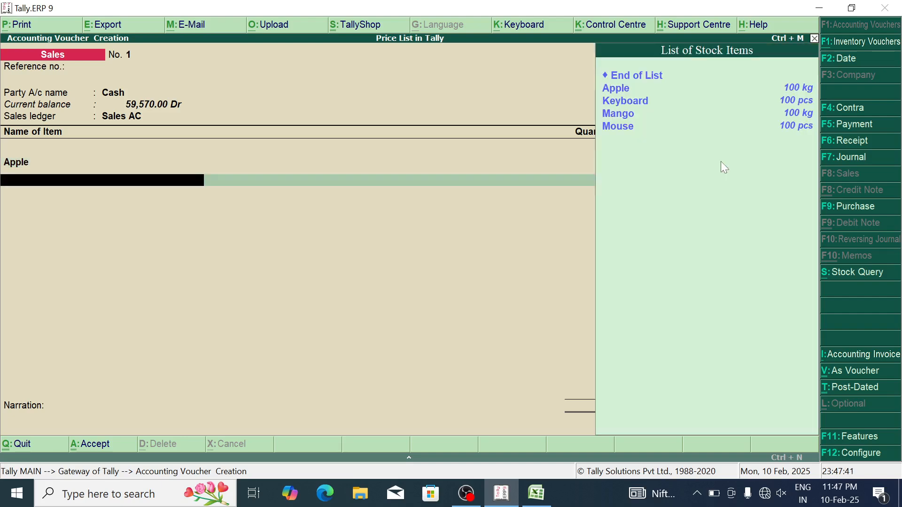
Step: Add Keyboard as the second item with a quantity of 15 pcs, using the price level's rate and discount
key("Down")
key("Down")
key("Return")
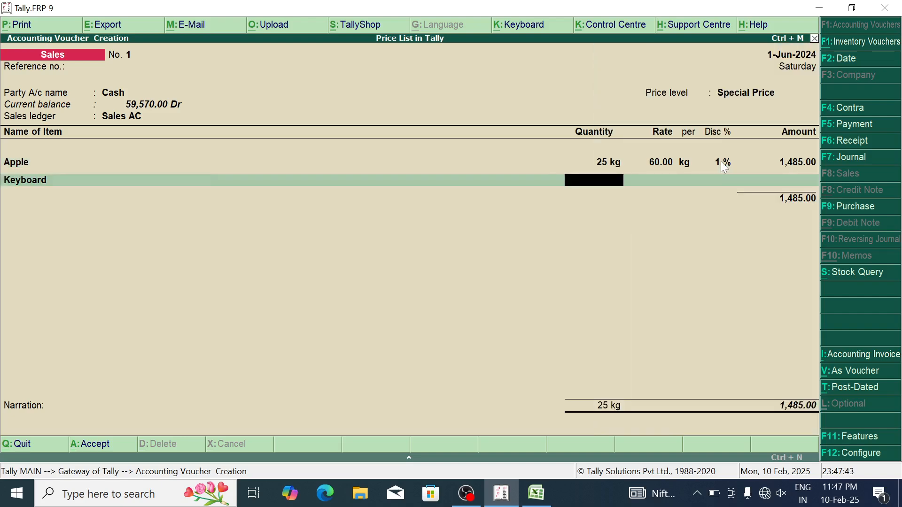
type("15")
key("Return")
key("Return")
key("Return")
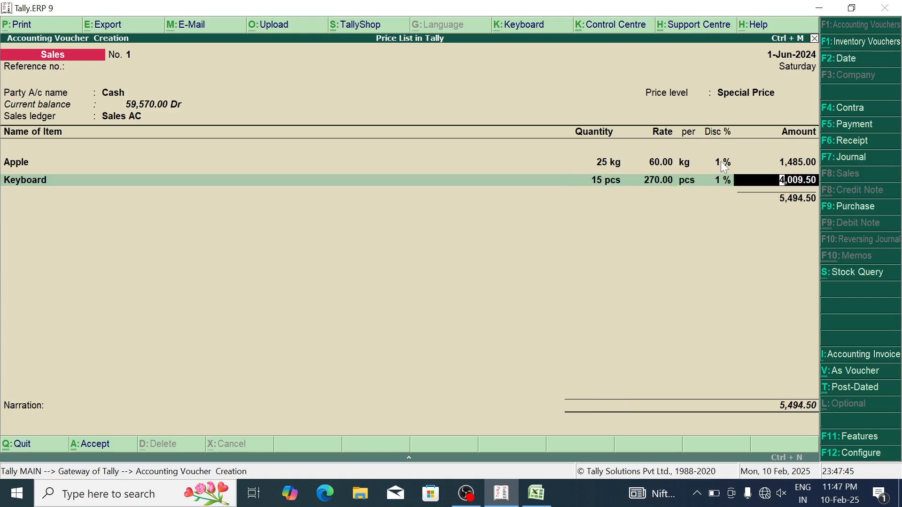
Step: Change the Keyboard quantity to 56 pcs to test the rate and discount
key("BackSpace")
key("BackSpace")
key("BackSpace")
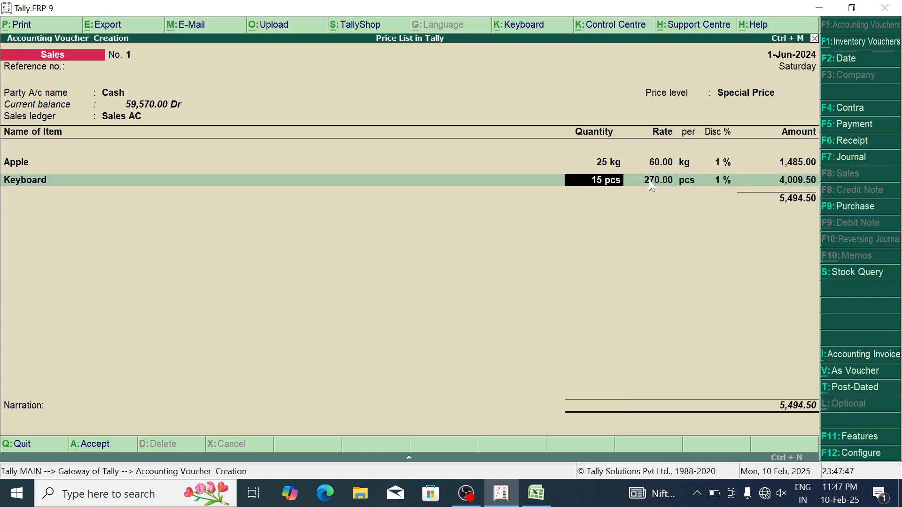
type("56")
key("Return")
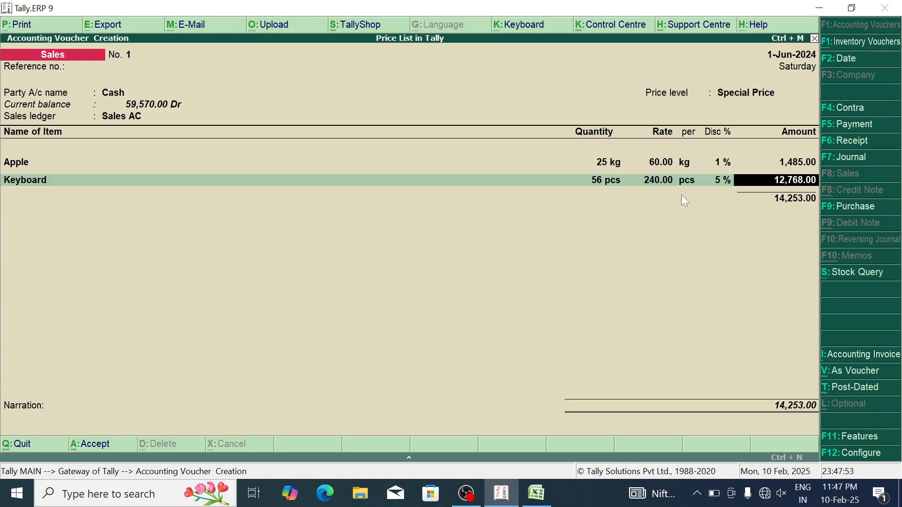
Step: Change the Keyboard quantity to 32 pcs to test the rate and discount
key("BackSpace")
key("BackSpace")
key("BackSpace")
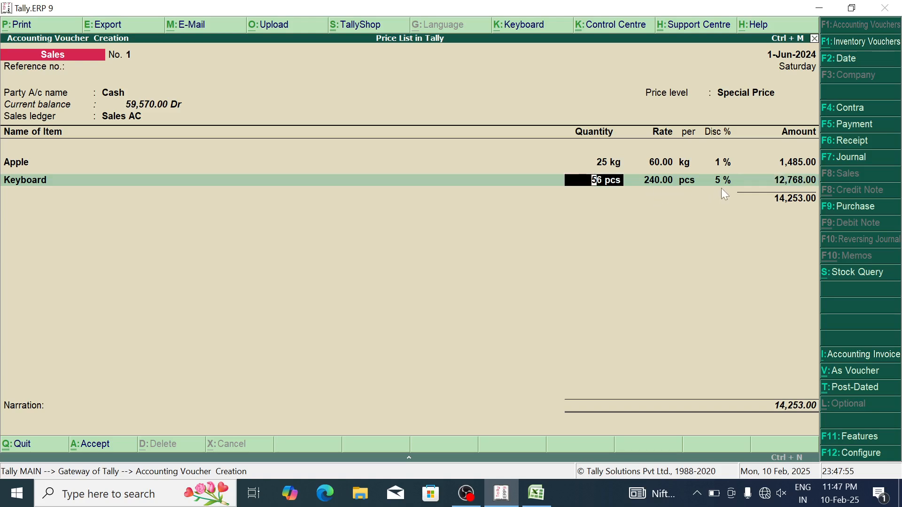
type("32")
key("Return")
Step: Change the Keyboard quantity to 333 pcs to test the rate and discount
key("BackSpace")
key("BackSpace")
key("BackSpace")
type("333")
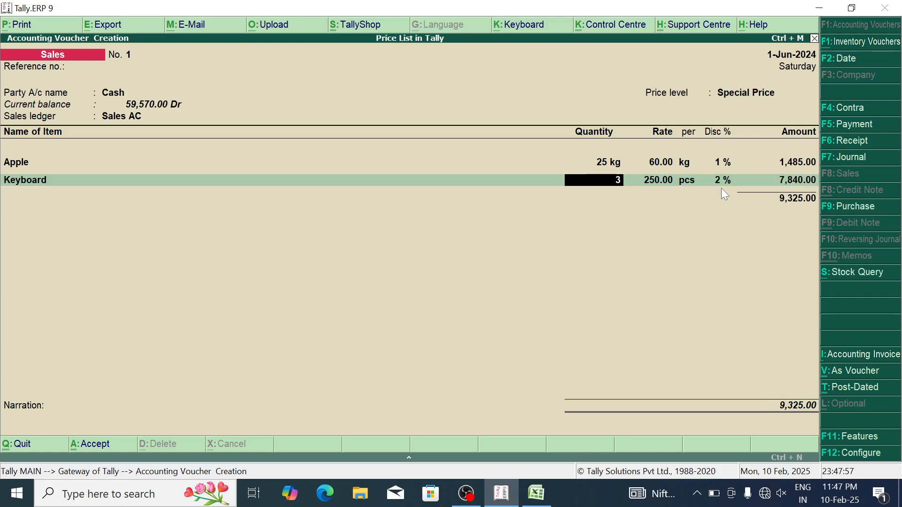
key("Return")
Step: Set the Keyboard quantity to 76 pcs and accept the line with the price level's rate and discount
key("BackSpace")
key("BackSpace")
key("BackSpace")
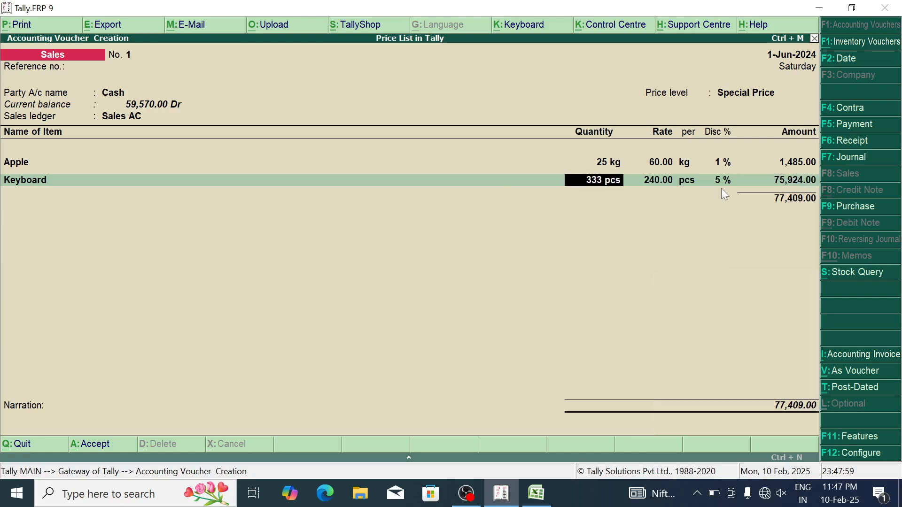
type("76")
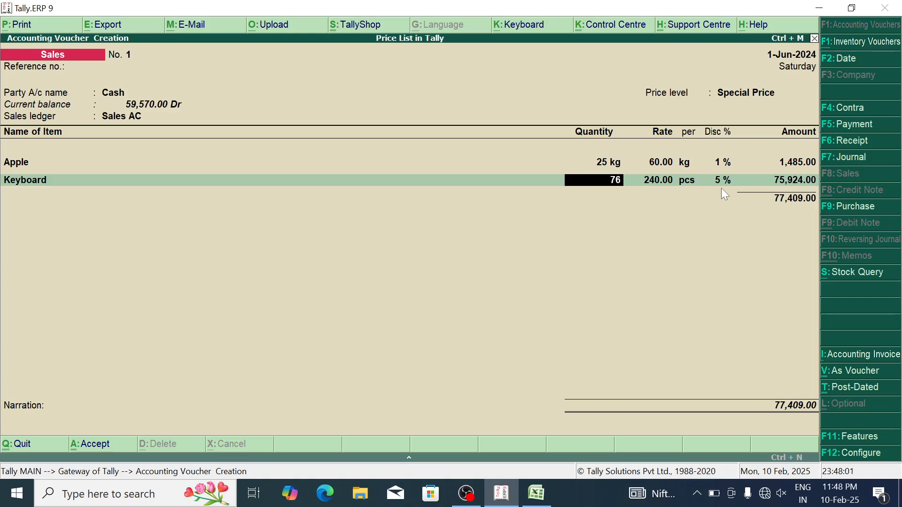
key("Return")
key("Return")
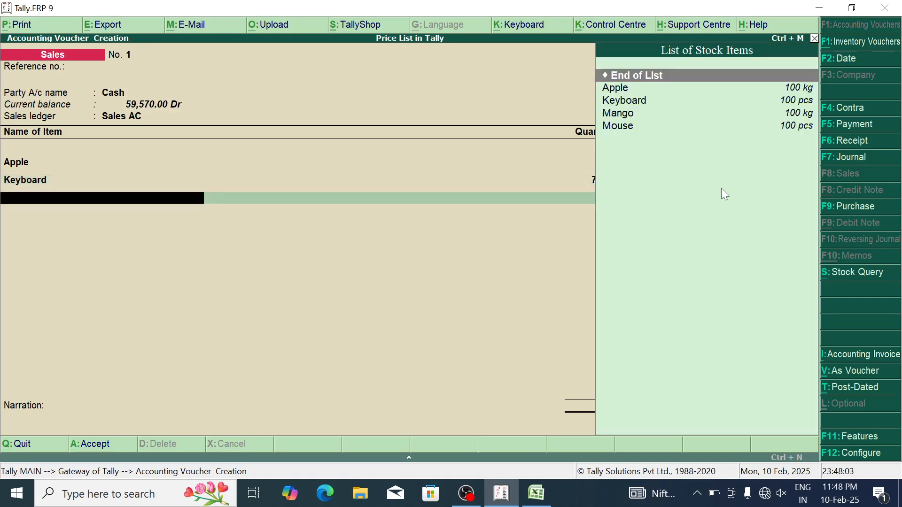
Step: Add Mango as the third item with a quantity of 34 kg, using the price level's rate and discount
key("Down")
key("Down")
key("Down")
key("Return")
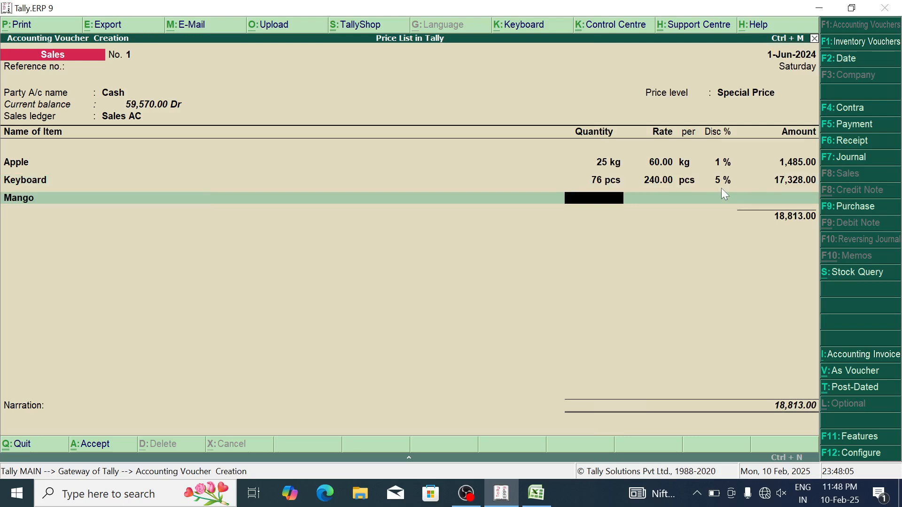
type("34")
key("Return")
key("BackSpace")
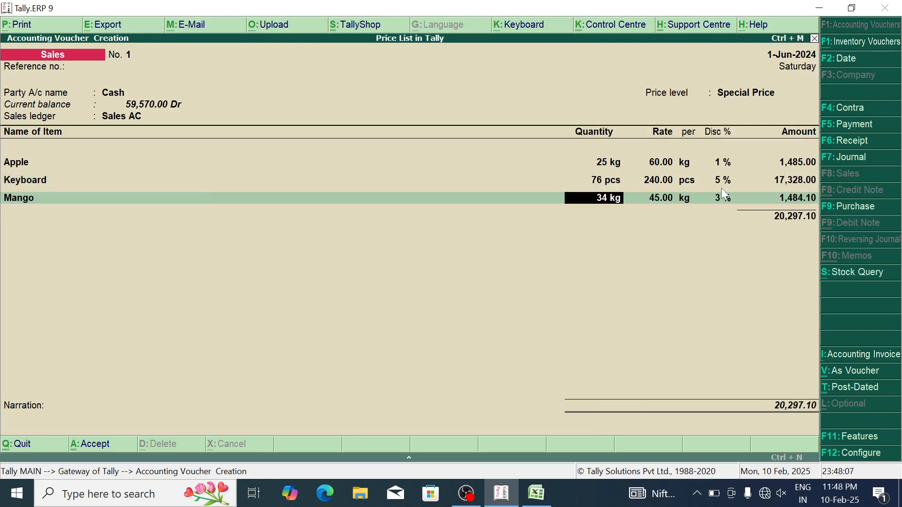
Step: Try Mango quantities of 2 kg and 90 kg to test the price level's rate and discount
type("2")
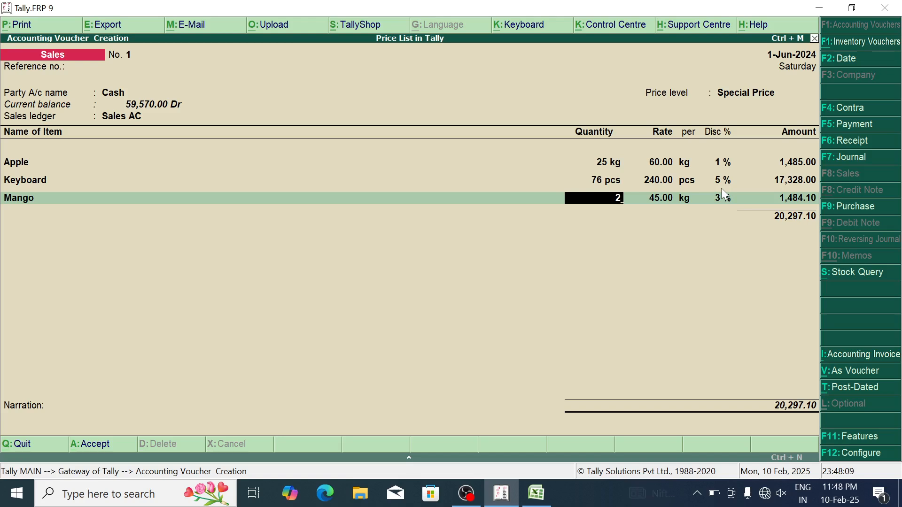
key("Return")
key("BackSpace")
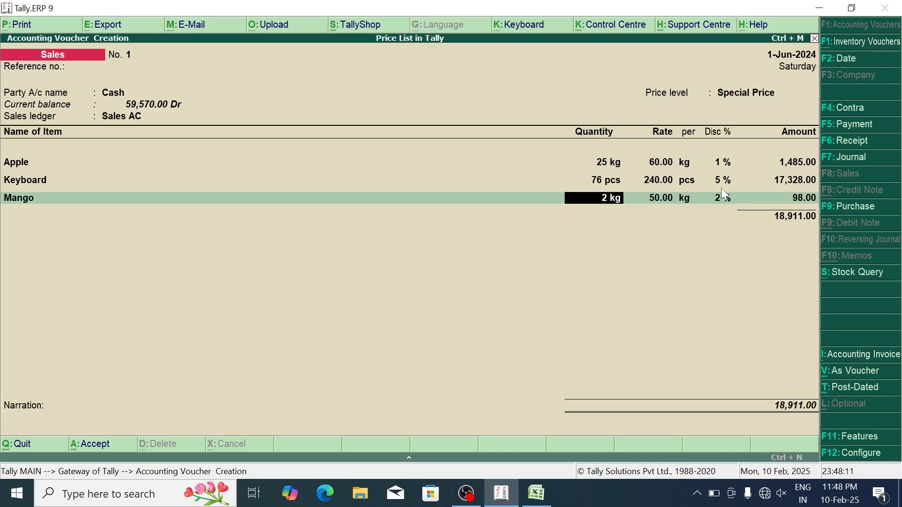
type("90")
key("Return")
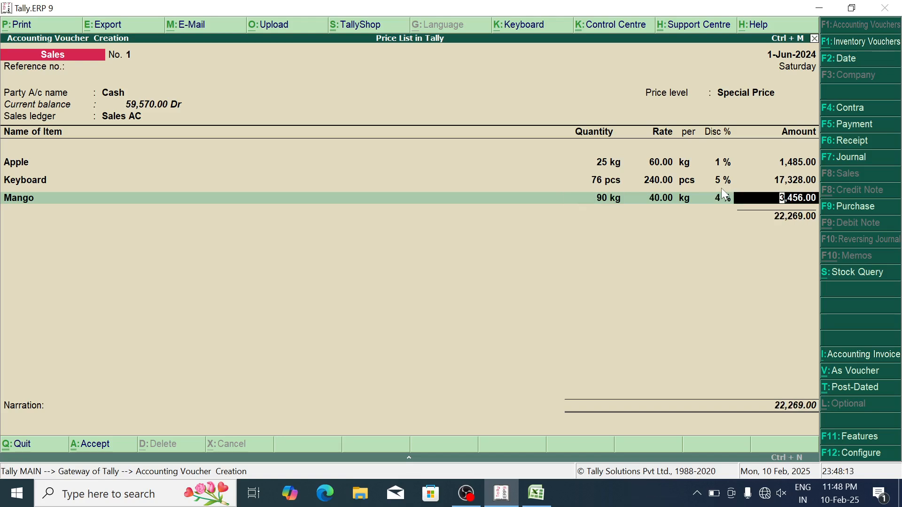
Step: Set the Mango quantity to 23 kg and accept the line with the price level's rate and discount
key("BackSpace")
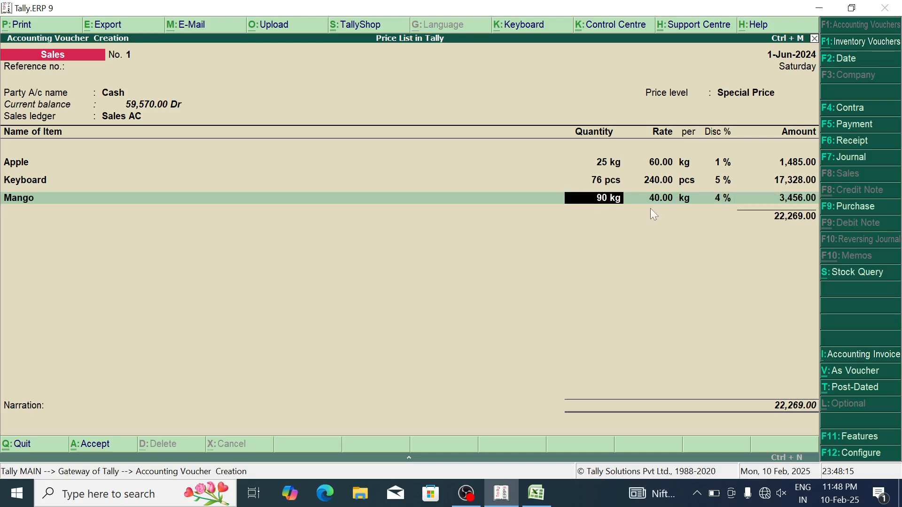
key("BackSpace")
key("Return")
type("23")
key("Return")
key("Return")
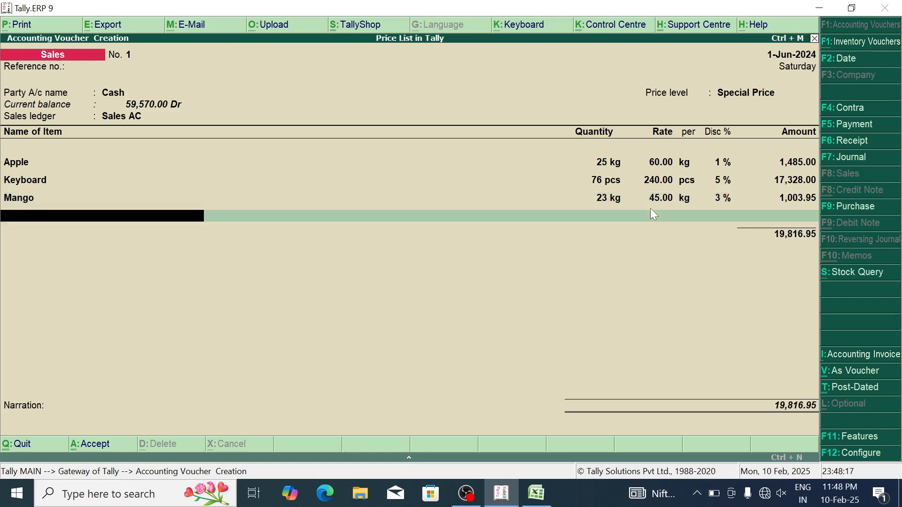
Step: Add Mouse as the fourth item with a quantity of 23 pcs, using the price level's rate and discount
key("BackSpace")
key("Down")
key("Down")
key("Down")
key("Down")
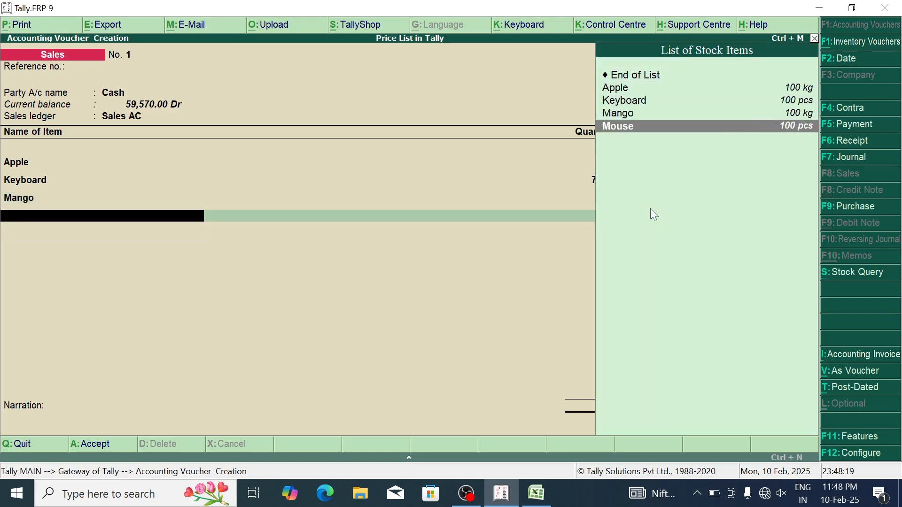
key("Return")
type("23")
key("Return")
key("Return")
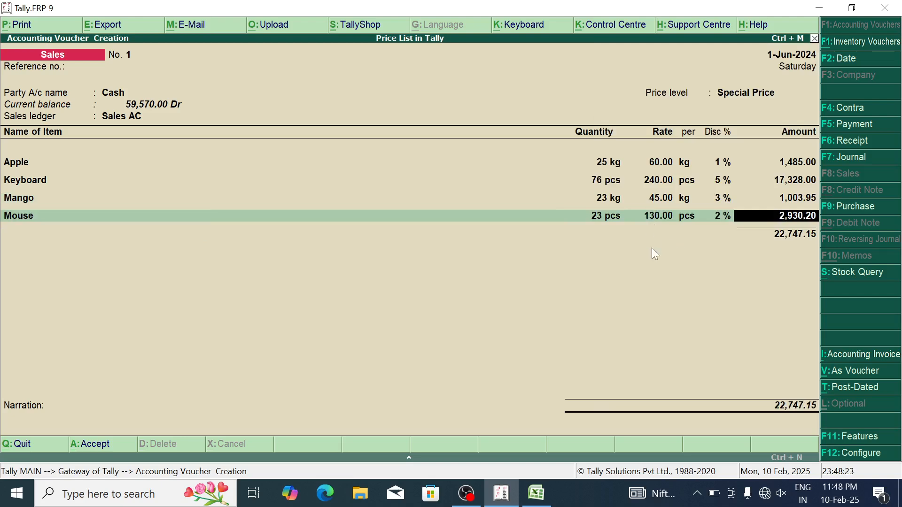
Step: Change the Mouse quantity to 17 pcs to test the rate and discount
key("BackSpace")
type("17")
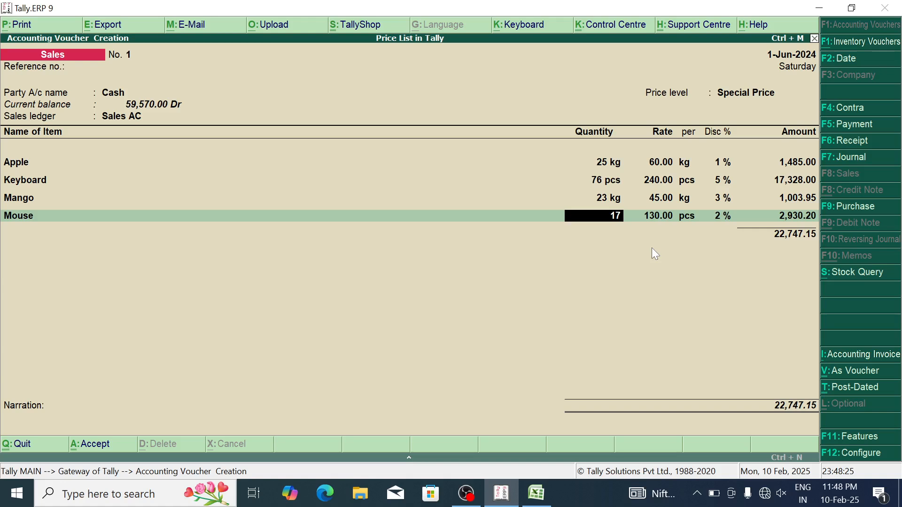
key("Return")
key("Return")
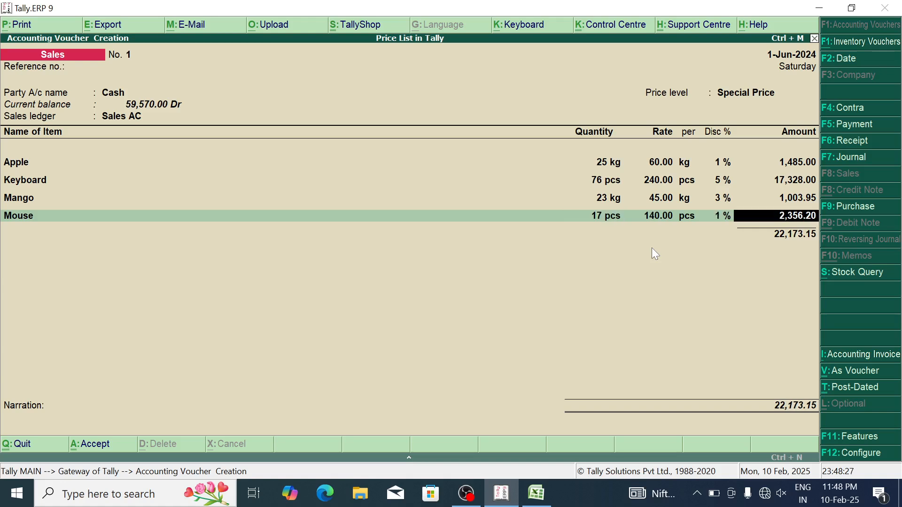
Step: Change the Mouse quantity to 566 pcs to test the rate and discount
key("BackSpace")
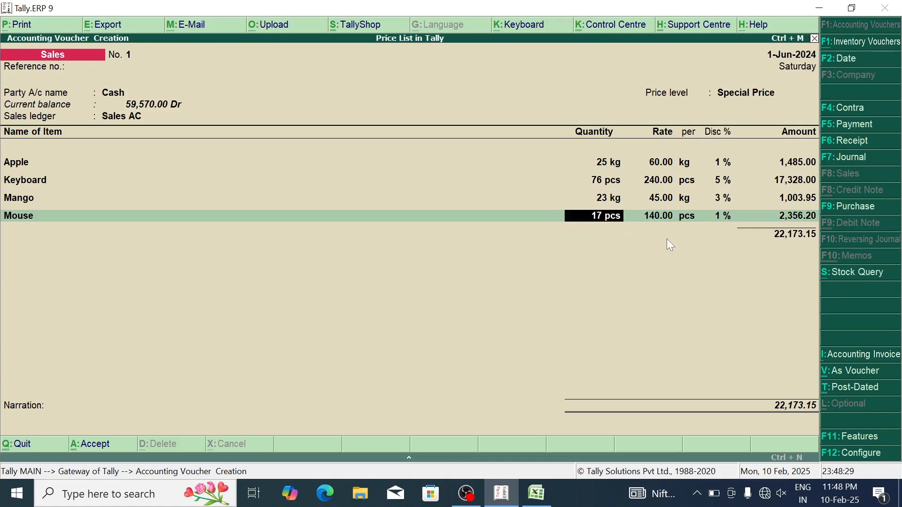
type("566")
key("Return")
key("Return")
Step: Set the Mouse quantity to 39 pcs, accept the line and save the cash sales voucher without a narration
key("BackSpace")
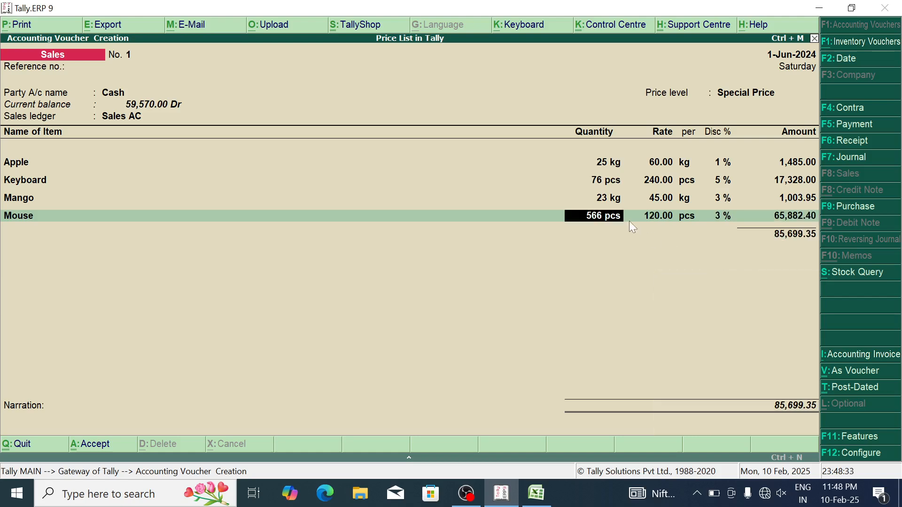
type("39")
key("Return")
key("Return")
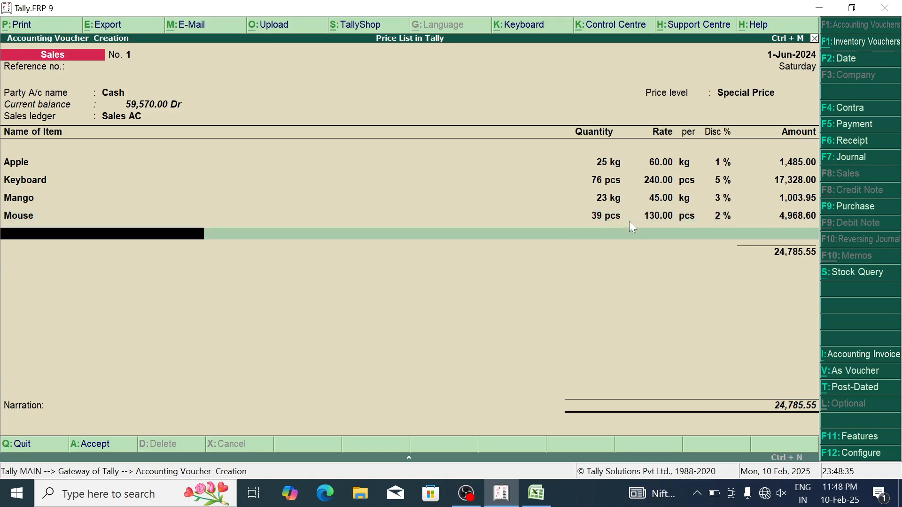
key("Return")
key("Return")
key("Return")
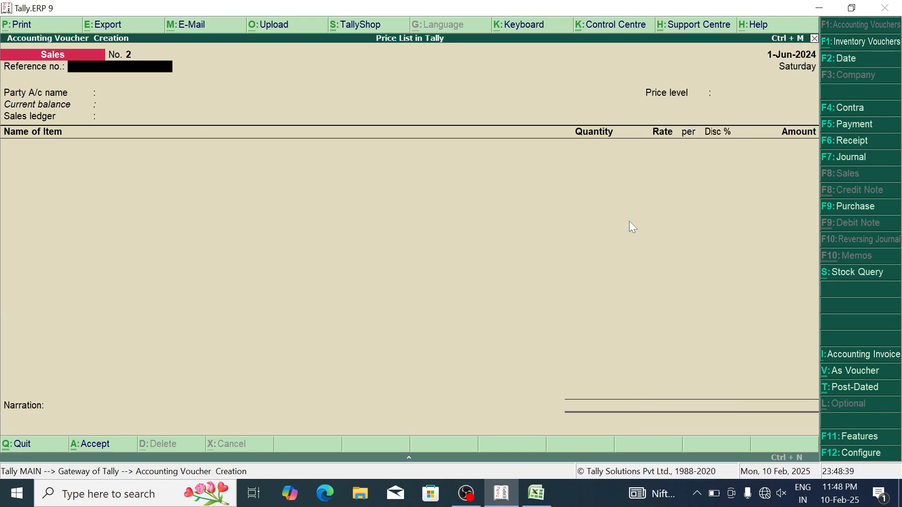
Step: Leave voucher entry and open the creation form for a single ledger
key("Escape")
key("Return")
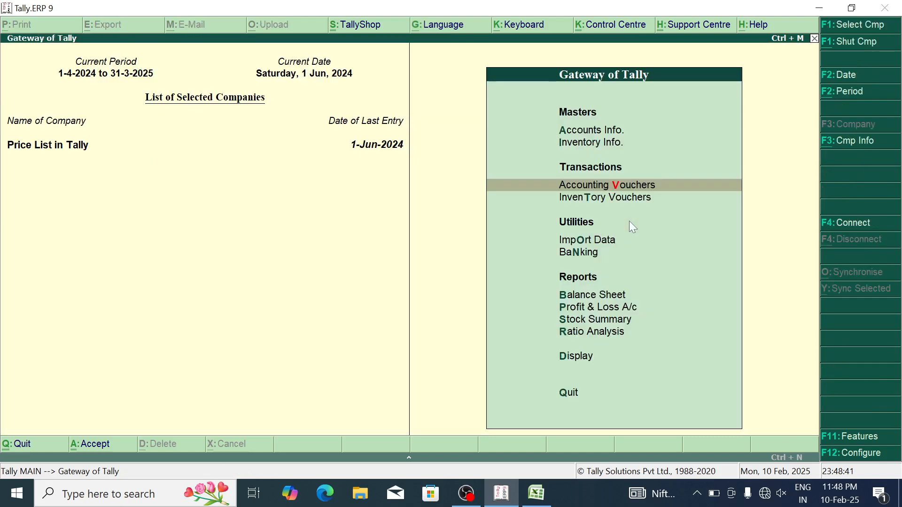
key("Up")
key("Up")
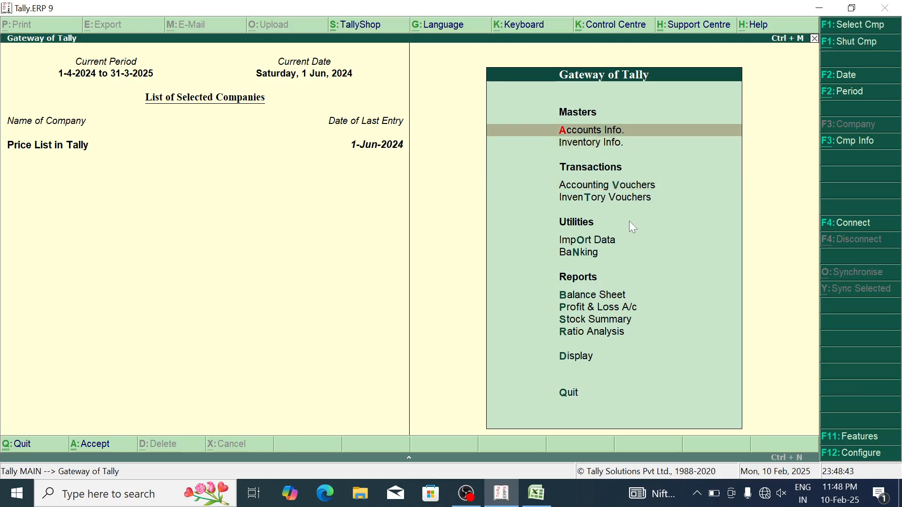
key("Return")
key("Down")
key("Return")
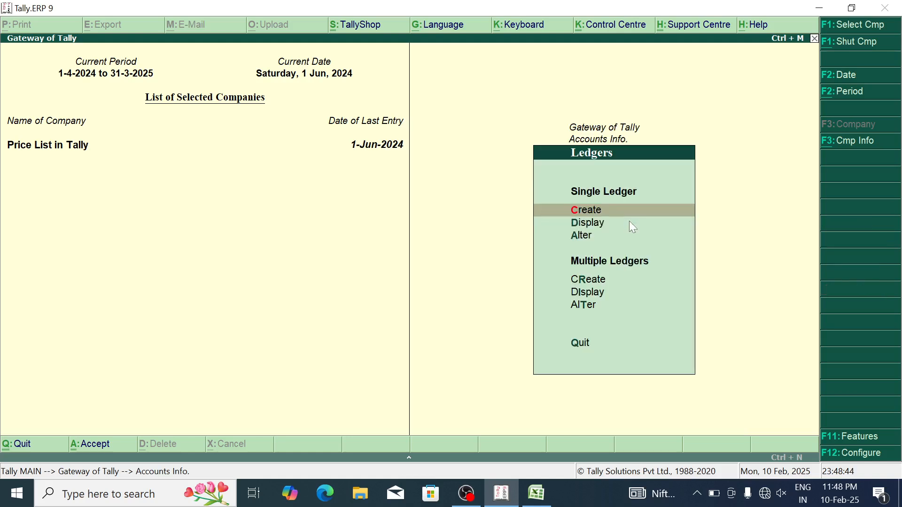
key("Return")
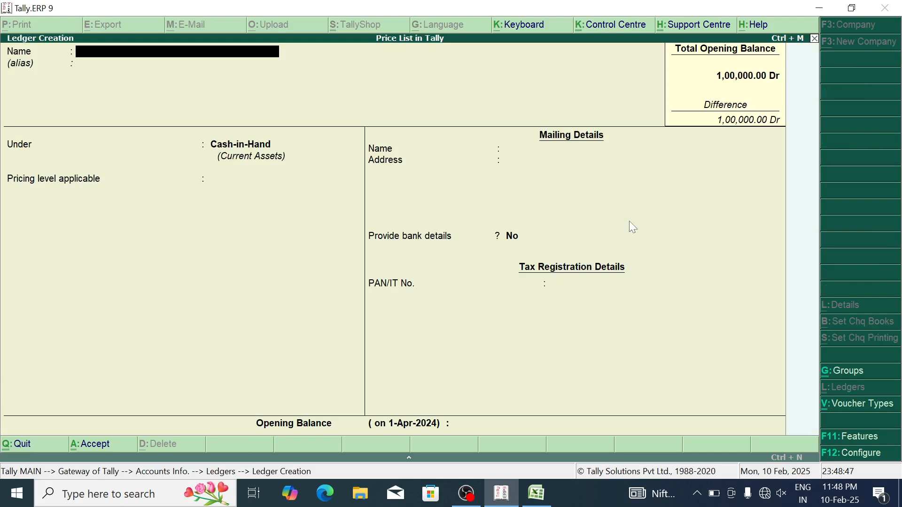
Step: Create a ledger with the customer's name under Sundry Debtors, with Special Price as its pricing level, and save it
type("Manish Custome")
key("Return")
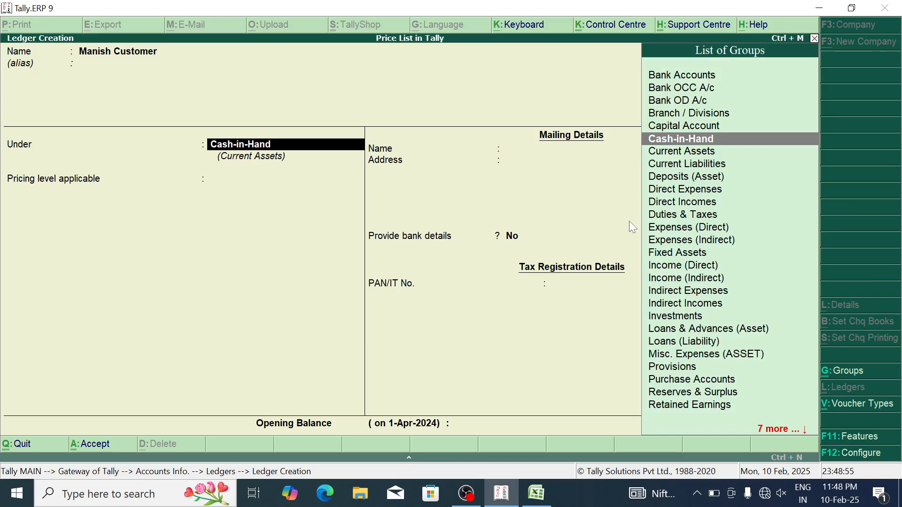
type("Sun")
key("Down")
key("Return")
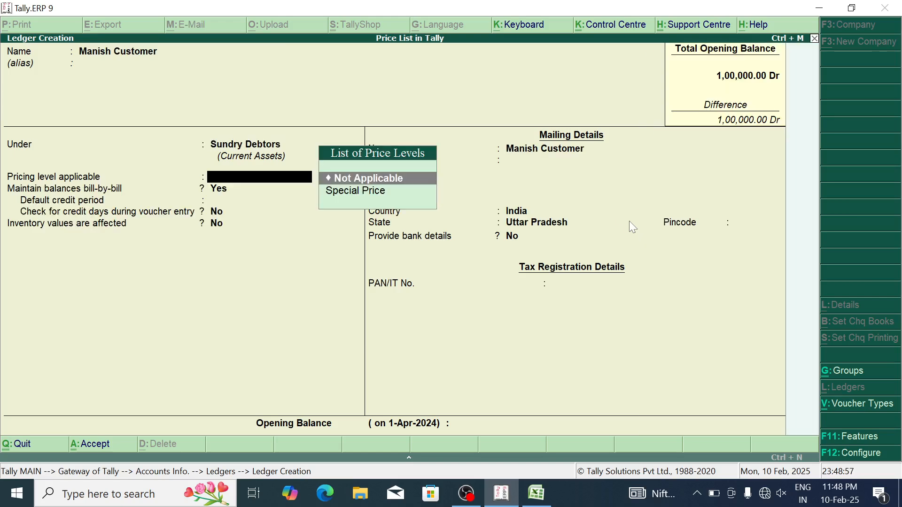
key("Down")
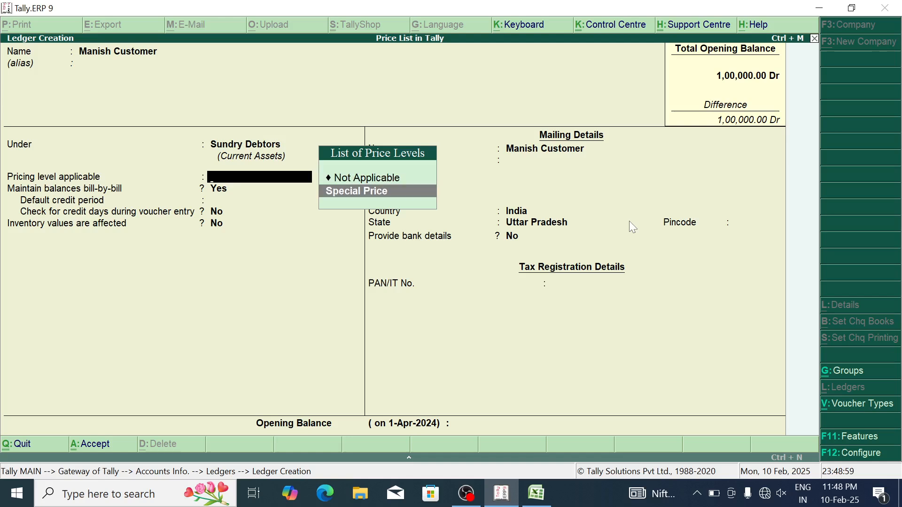
key("Return")
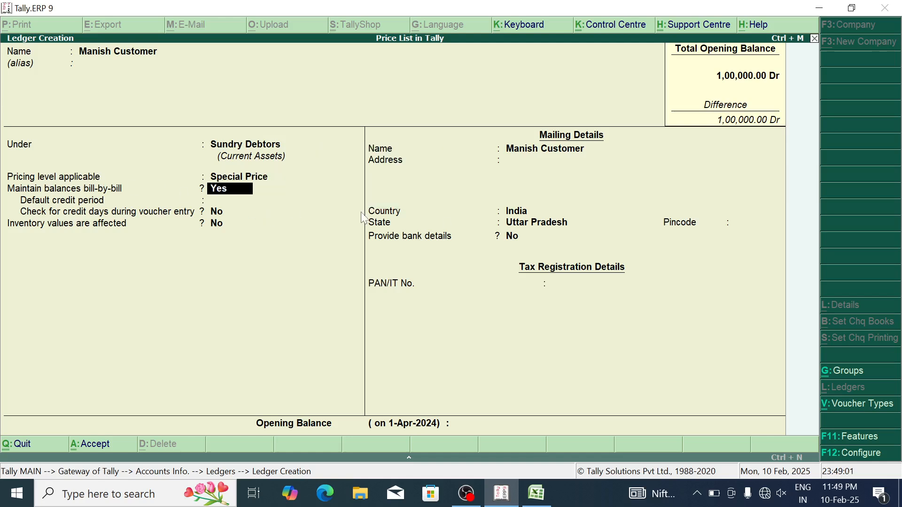
key("Escape")
key("Escape")
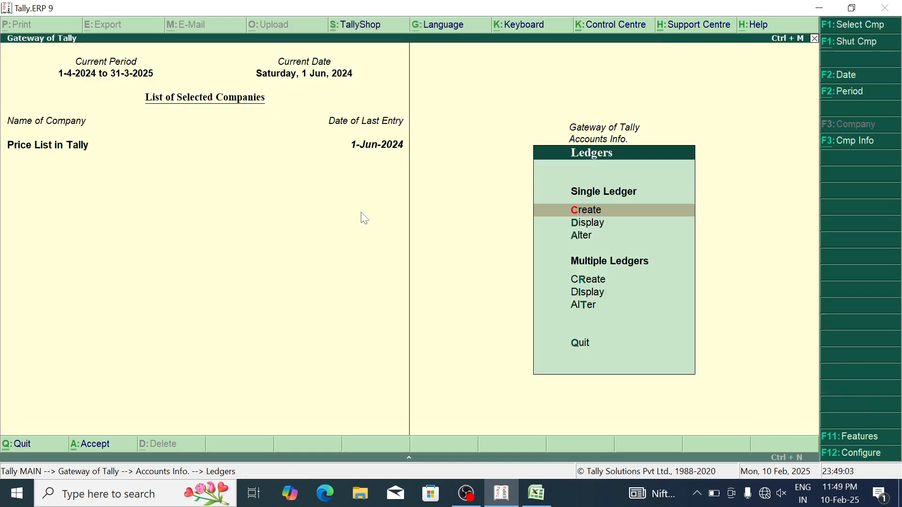
Step: Start a new sales voucher for the new customer ledger, accepting the party details and using Sales AC as the sales ledger
key("Escape")
key("Escape")
key("Down")
key("Down")
key("Return")
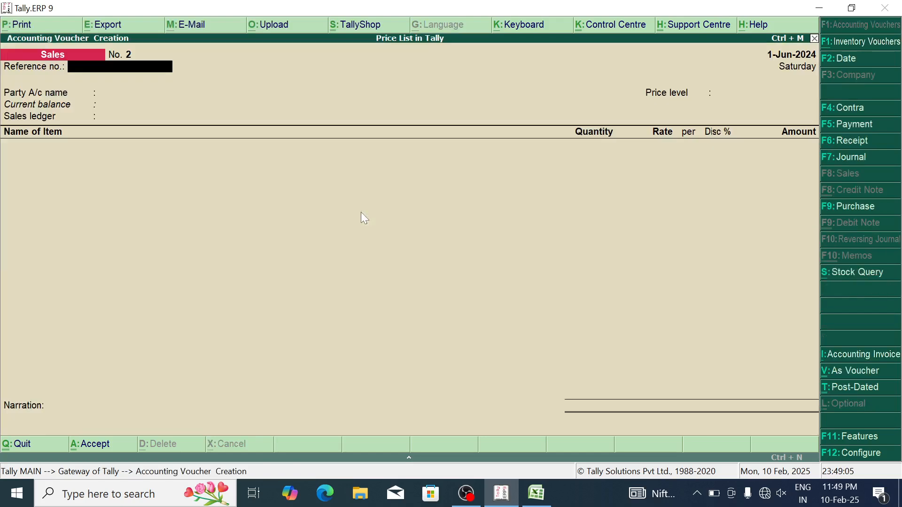
key("Return")
key("Down")
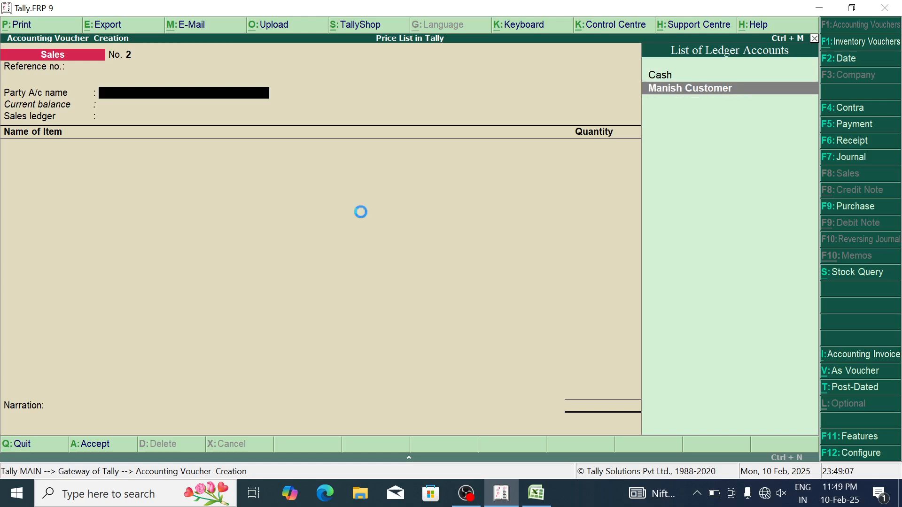
key("Return")
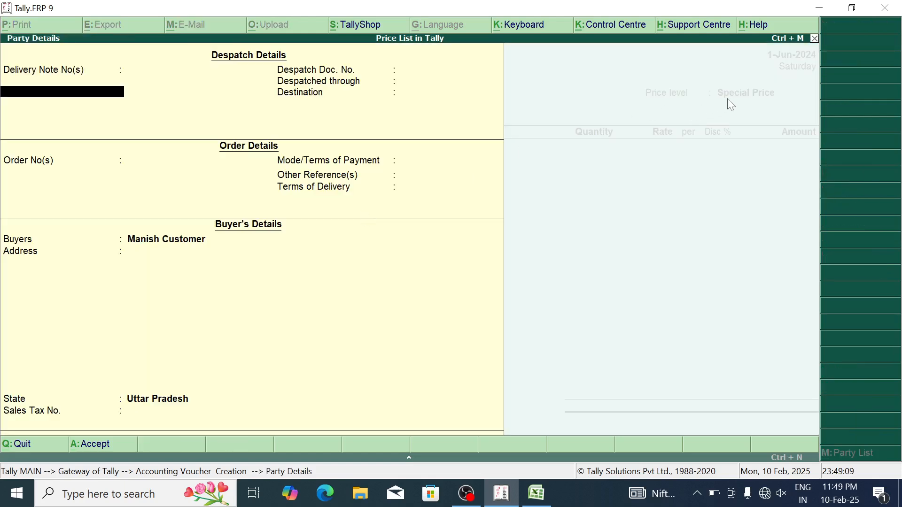
key("Return")
key("ctrl+a")
key("Return")
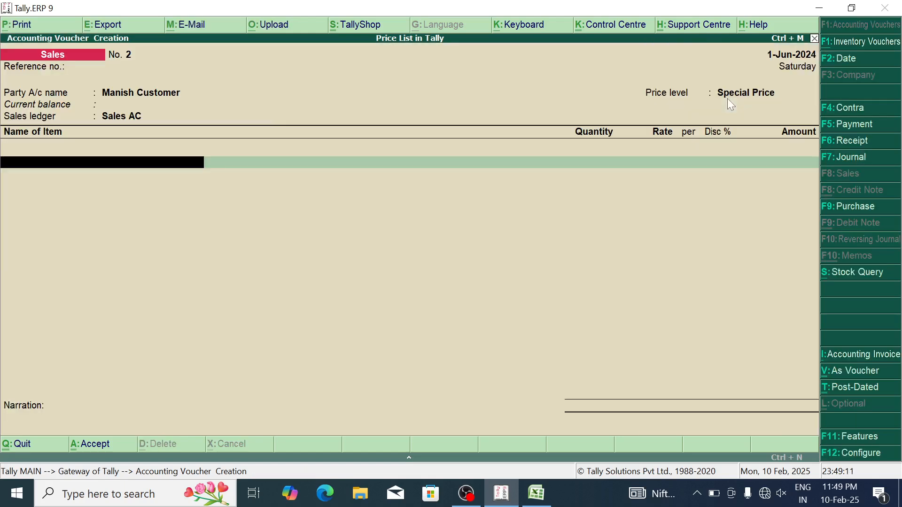
Step: Try an Apple line of 23 kg at the customer's price level, and discard the voucher
key("Return")
type("23")
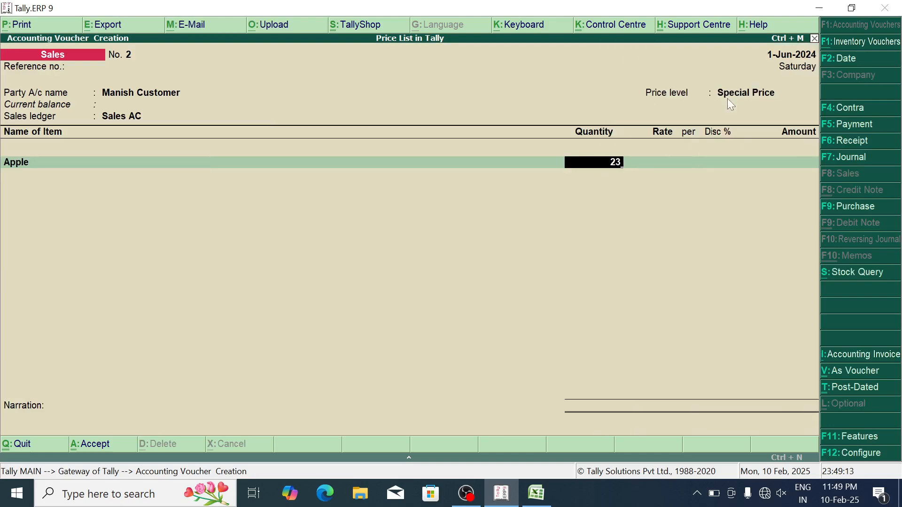
key("Return")
key("Escape")
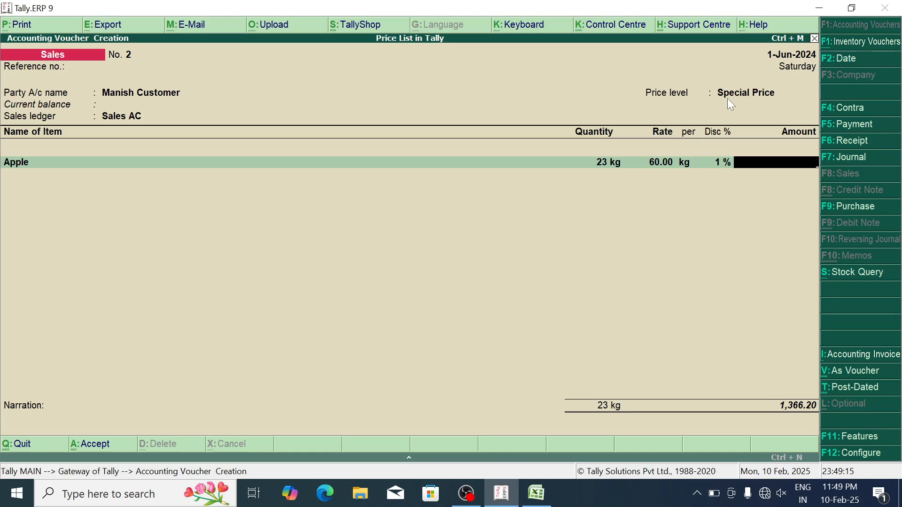
key("Escape")
key("Return")
Step: Open the Cash ledger for alteration
key("Up")
key("Up")
key("Return")
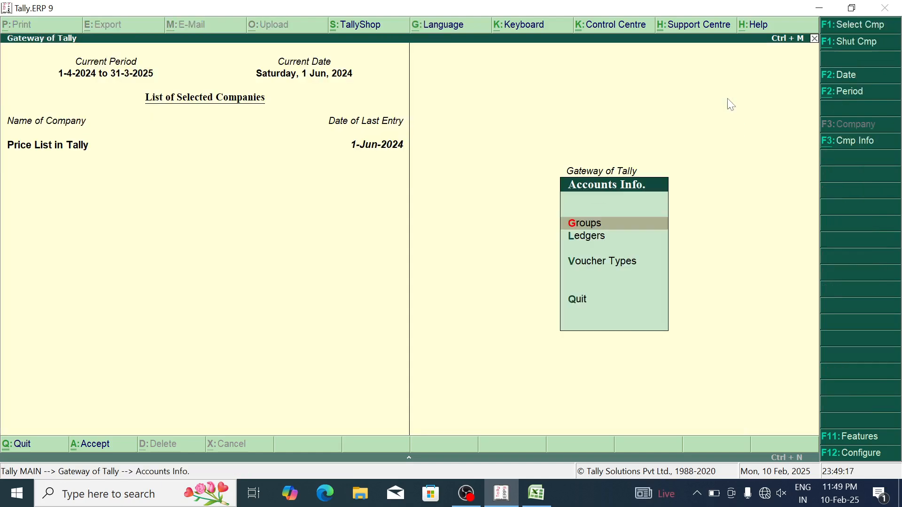
key("Down")
key("Return")
key("Down")
key("Down")
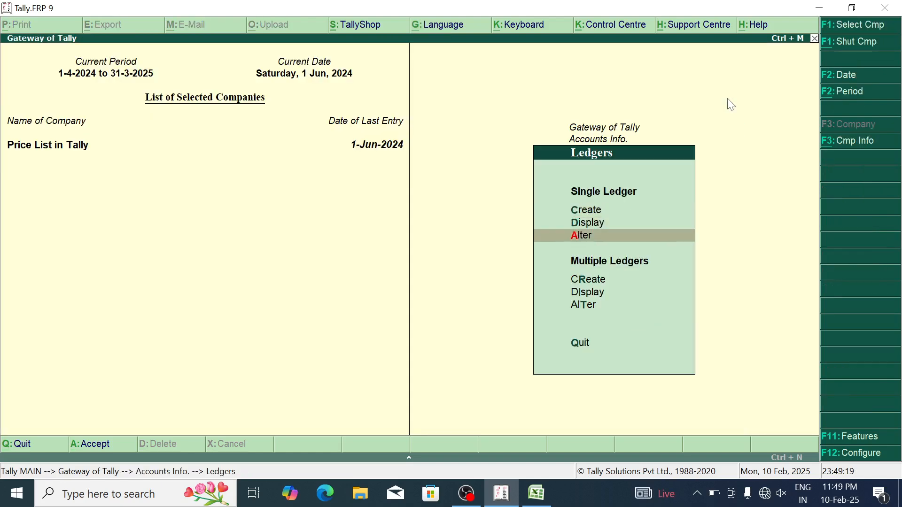
key("Return")
key("Down")
key("Up")
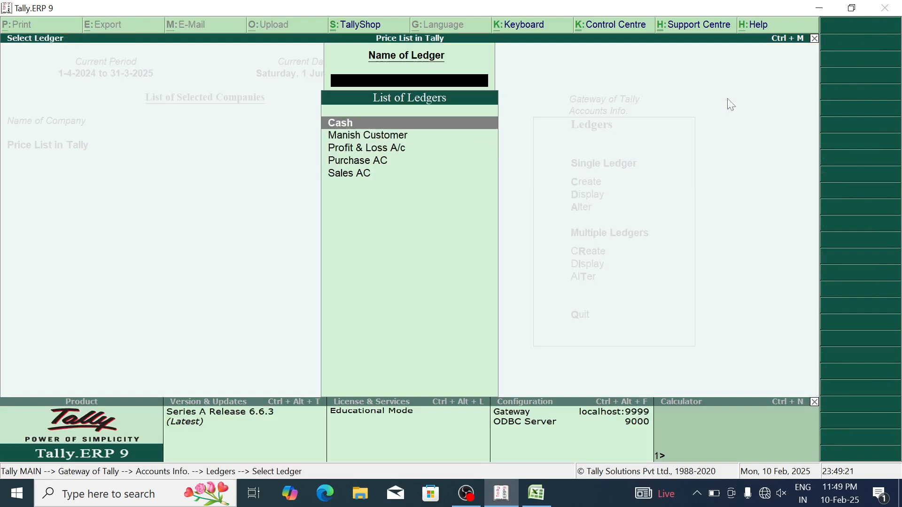
key("Return")
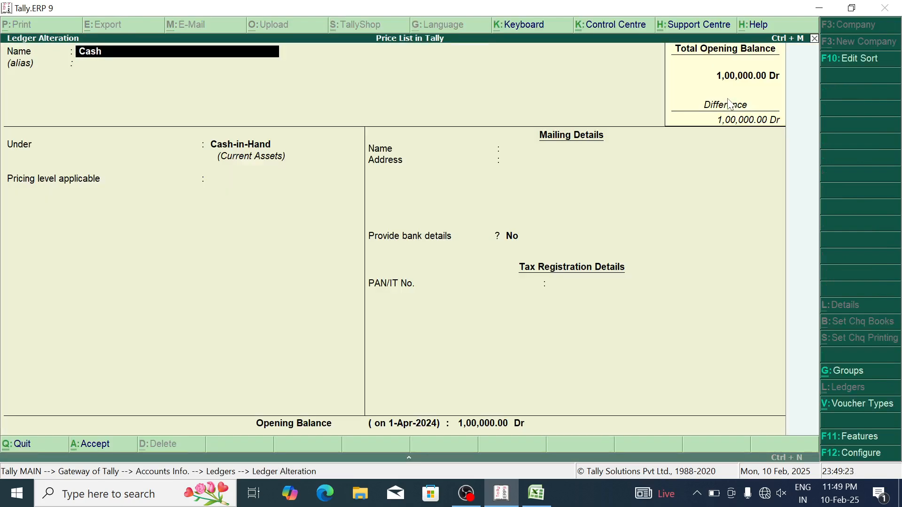
Step: Set the Cash ledger's applicable pricing level to Special Price and save the ledger
key("Return")
key("Return")
key("Return")
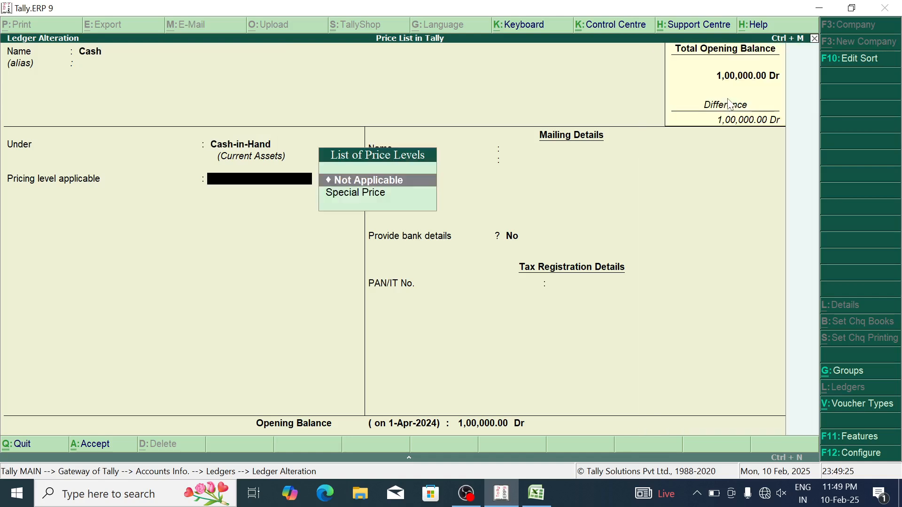
key("Down")
key("Return")
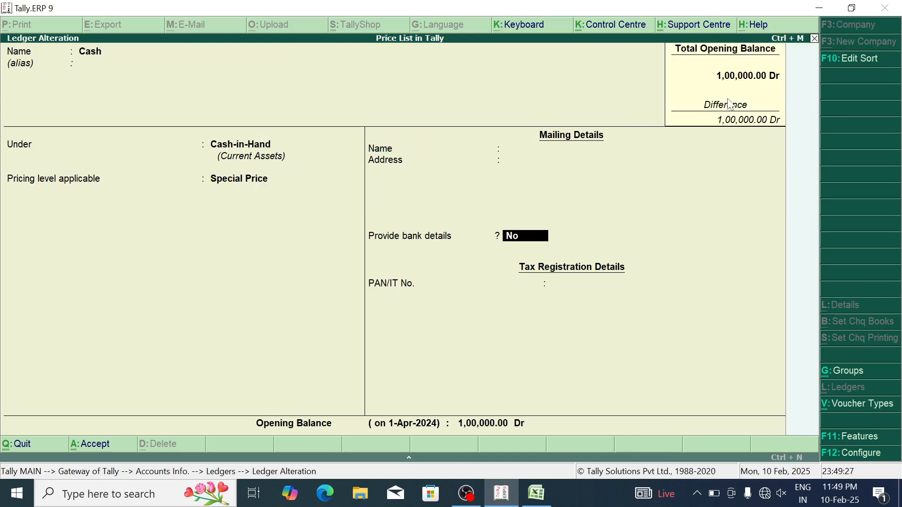
key("Return")
key("Return")
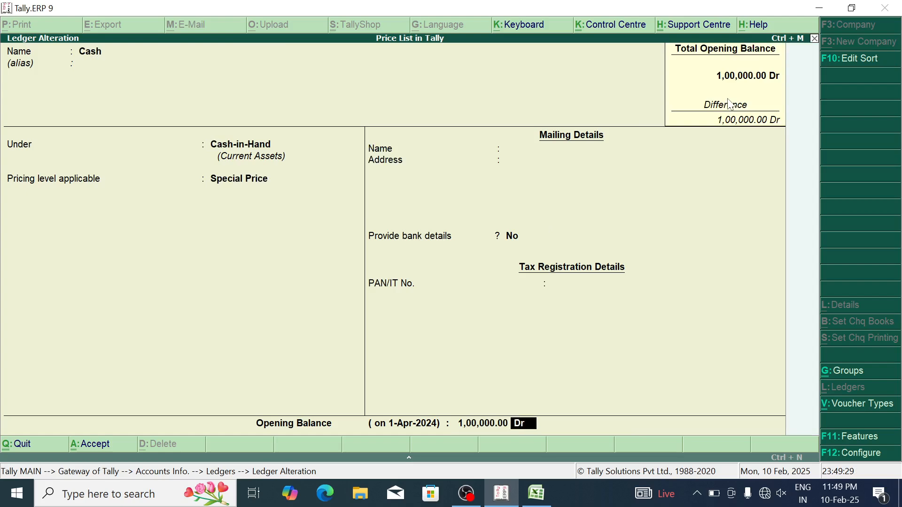
key("Return")
key("Return")
key("Escape")
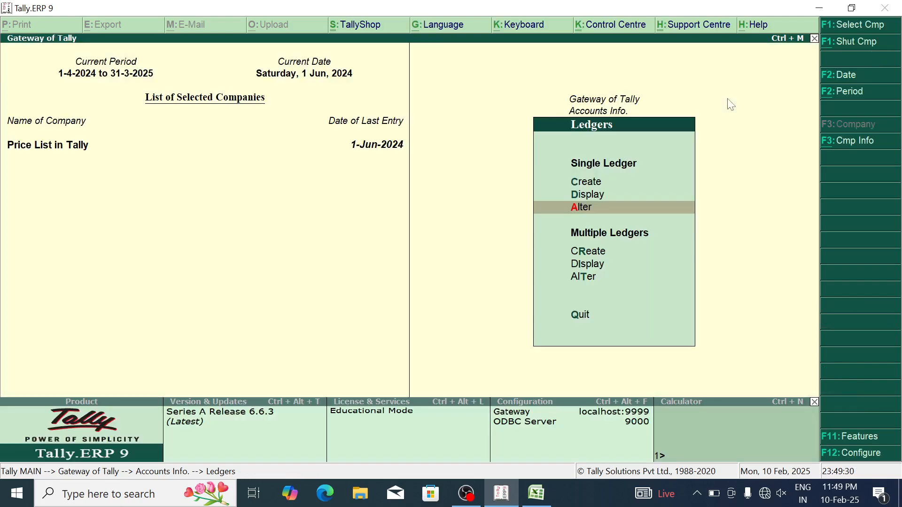
Step: Start a new sales voucher with Cash as the party account and Sales AC as the sales ledger
key("Escape")
key("Escape")
key("Down")
key("Return")
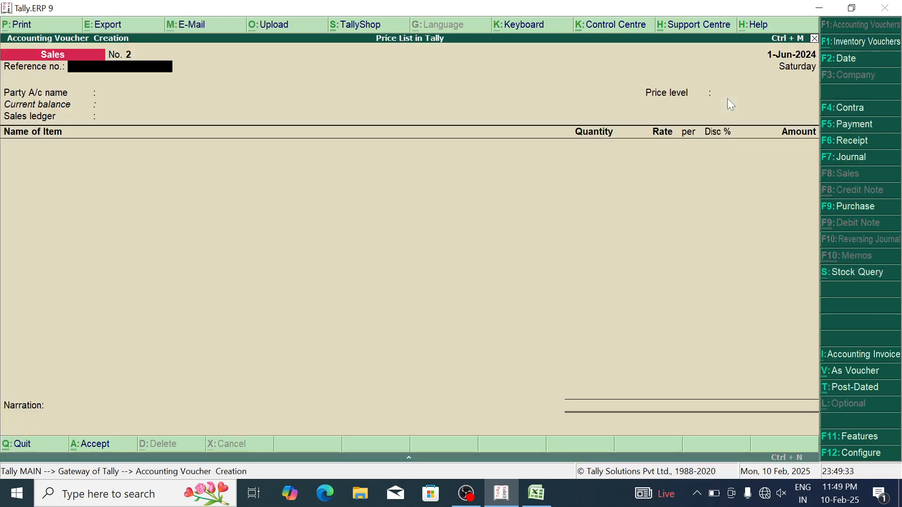
key("Return")
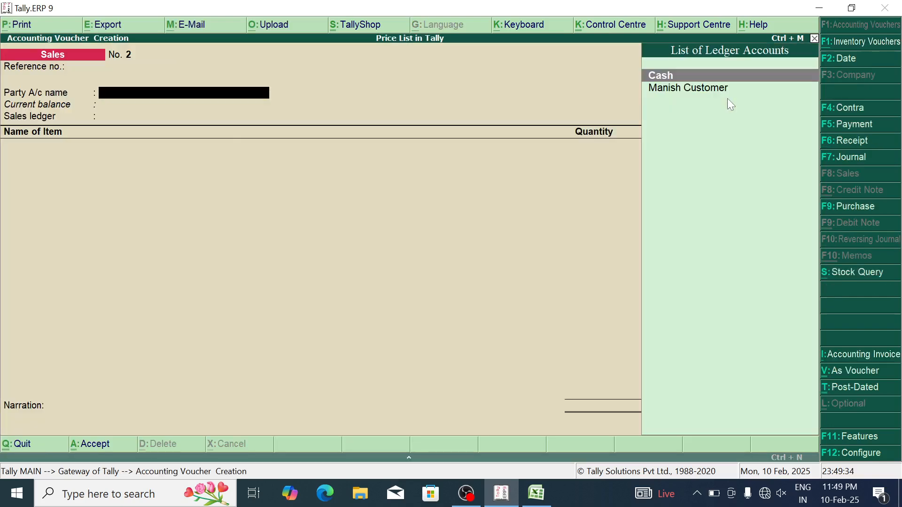
key("Return")
key("ctrl+a")
key("Return")
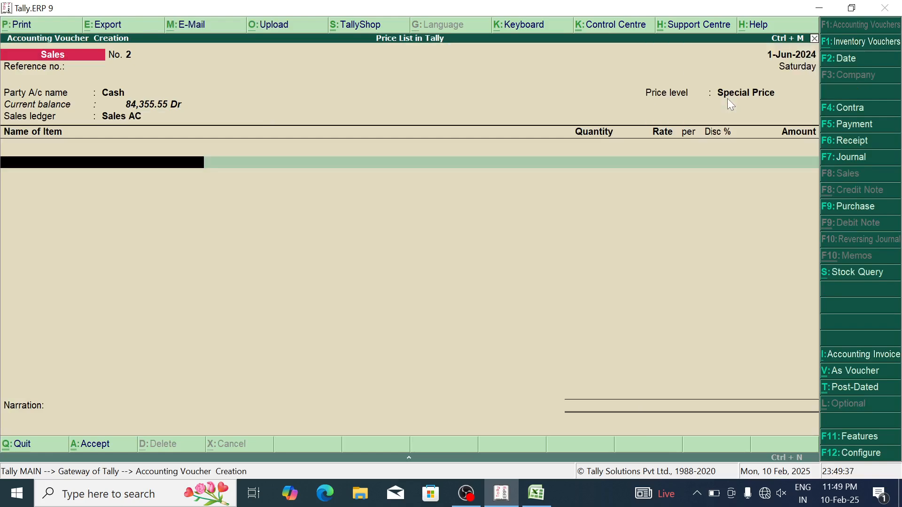
Step: Add an Apple line of 42 kg to the Cash sales voucher at the price list rate
key("Down")
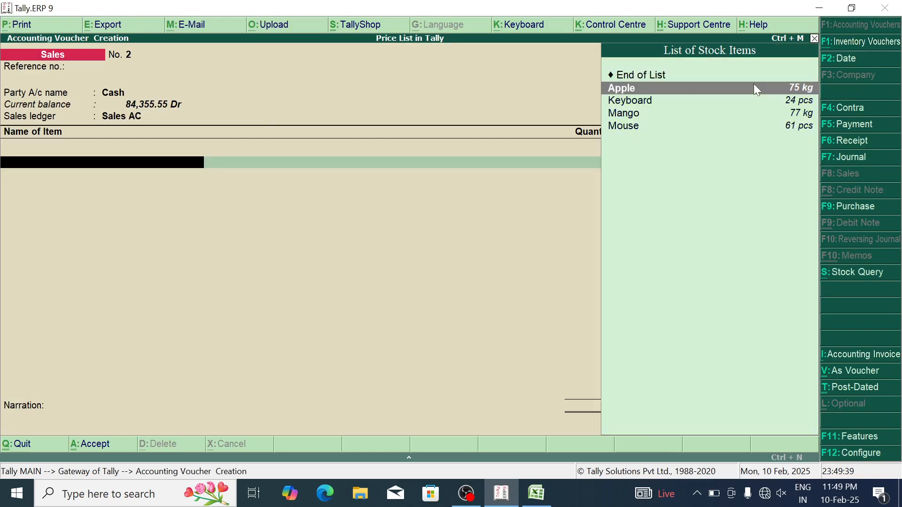
key("Return")
key("Return")
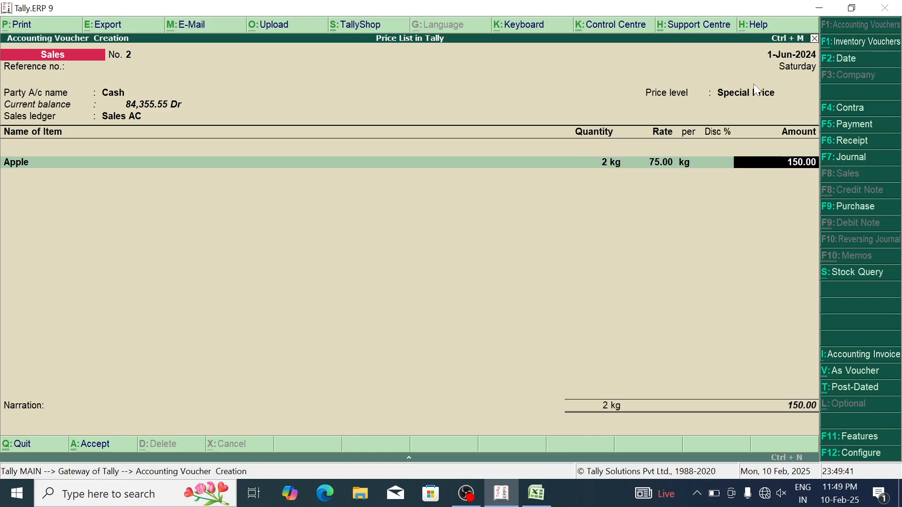
key("BackSpace")
type("42")
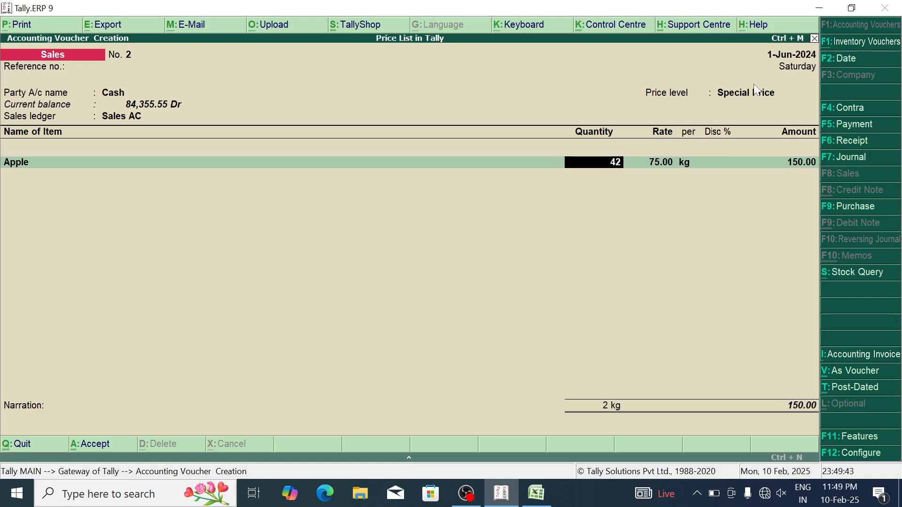
key("Return")
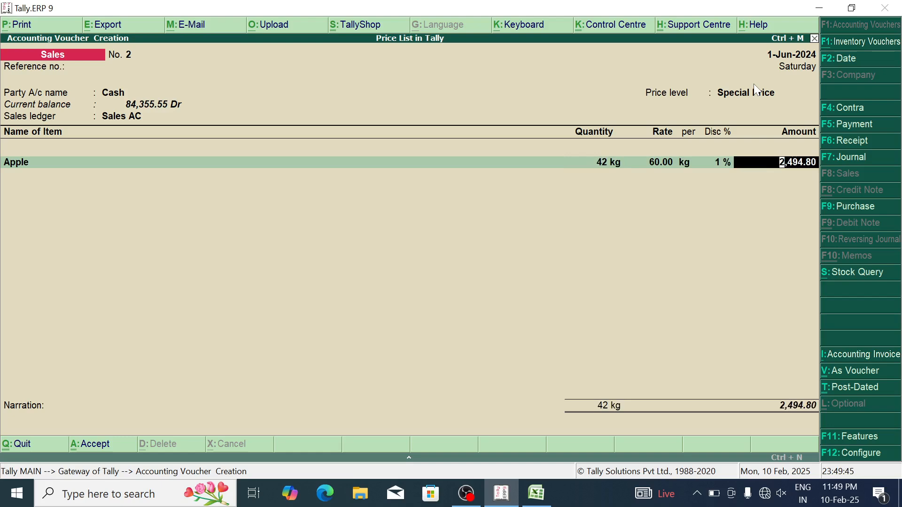
key("Return")
Step: Add a Keyboard line of 28 pcs to the voucher, accepting the price list rate and discount
key("Down")
key("Down")
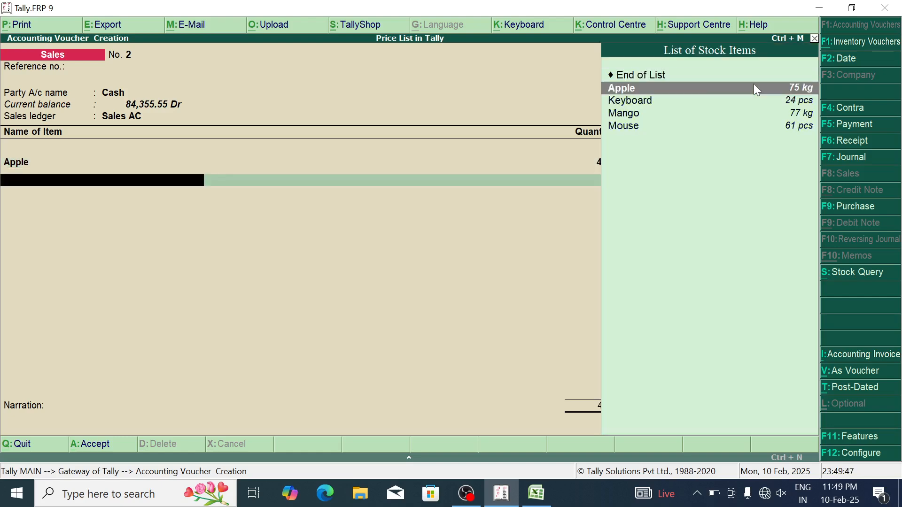
key("Return")
type("2")
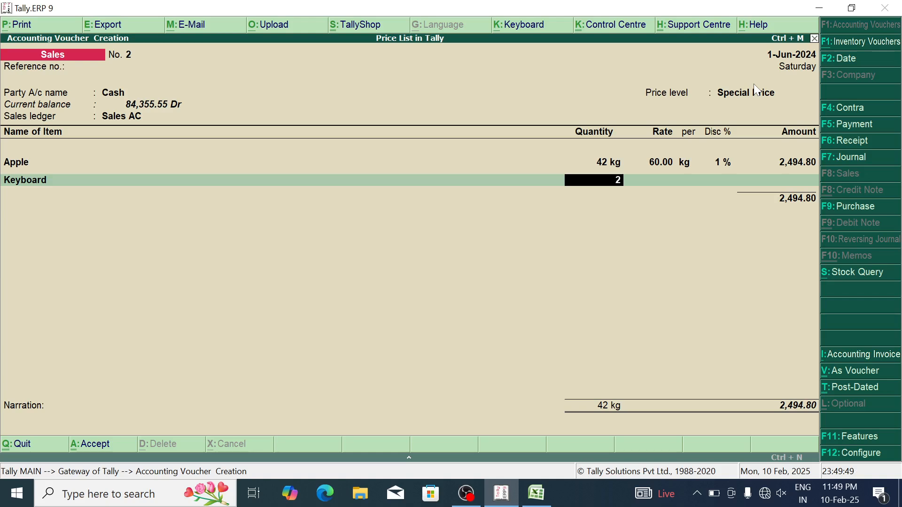
type("8")
key("Return")
key("Return")
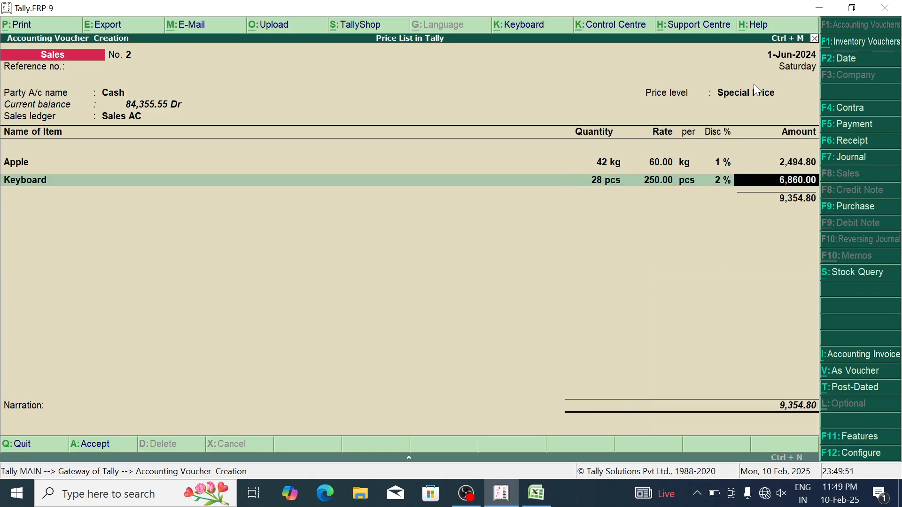
key("Return")
key("BackSpace")
key("Return")
Step: Add a Mango line of 23 kg to the voucher, accepting the price list rate and discount
key("Down")
key("Down")
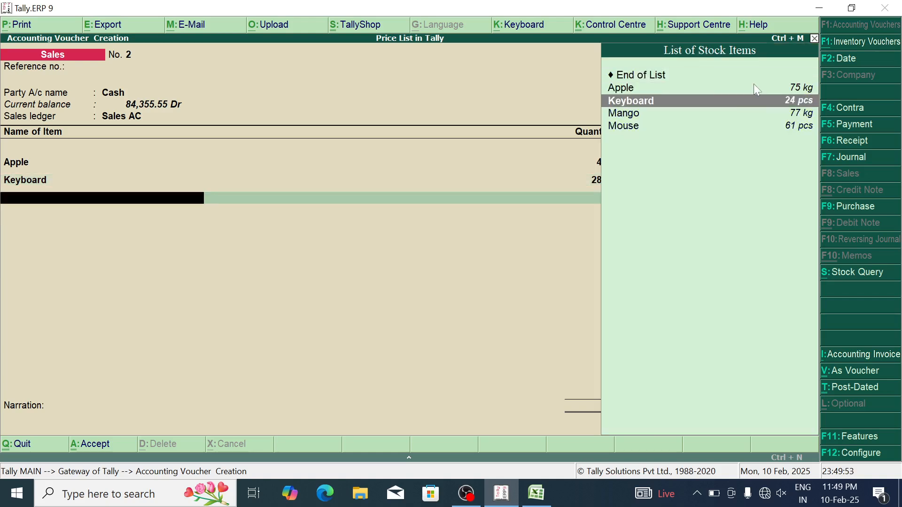
key("Down")
key("Return")
type("23")
key("Return")
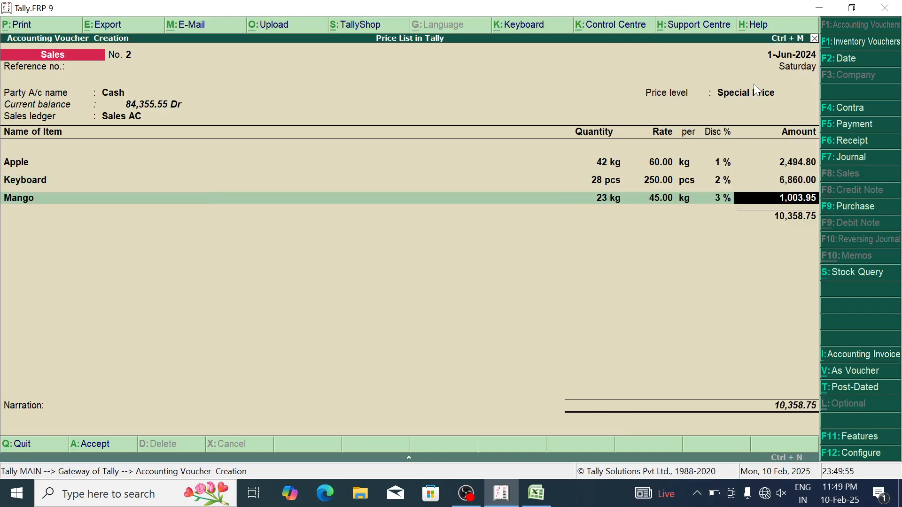
key("Return")
key("Return")
key("BackSpace")
key("BackSpace")
key("Return")
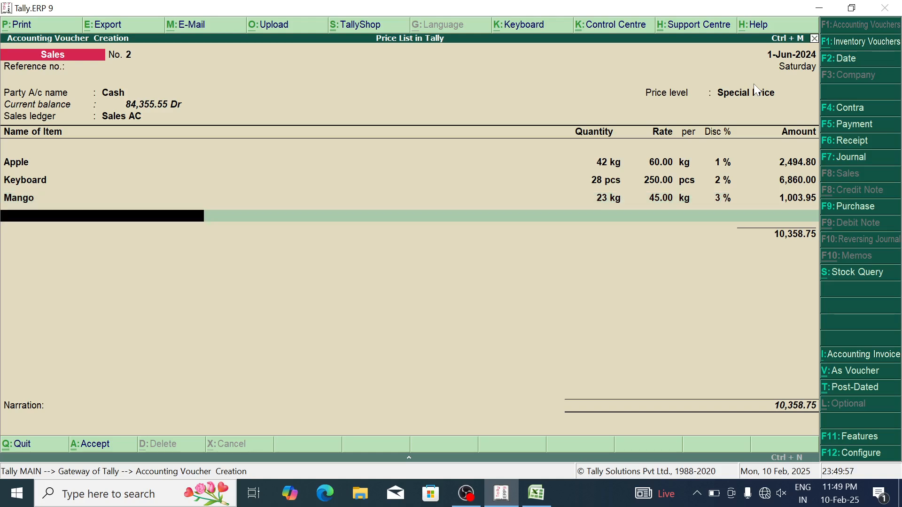
Step: Add a Mouse line of 21 pcs to the voucher, accepting the price list rate and discount
key("Down")
key("Down")
key("Down")
key("Down")
key("Return")
type("21")
key("Return")
key("Return")
key("Return")
Step: End the item and ledger lists, leave the narration empty, and save the Cash sales voucher
key("Return")
key("Return")
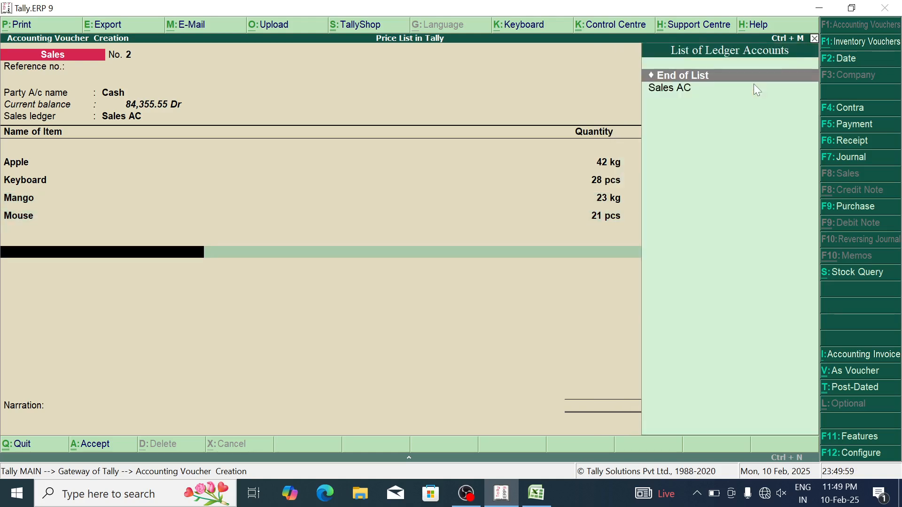
key("Return")
key("Return")
key("Return")
Step: Reopen the saved Cash sales voucher No. 2 for alteration
key("Page_Up")
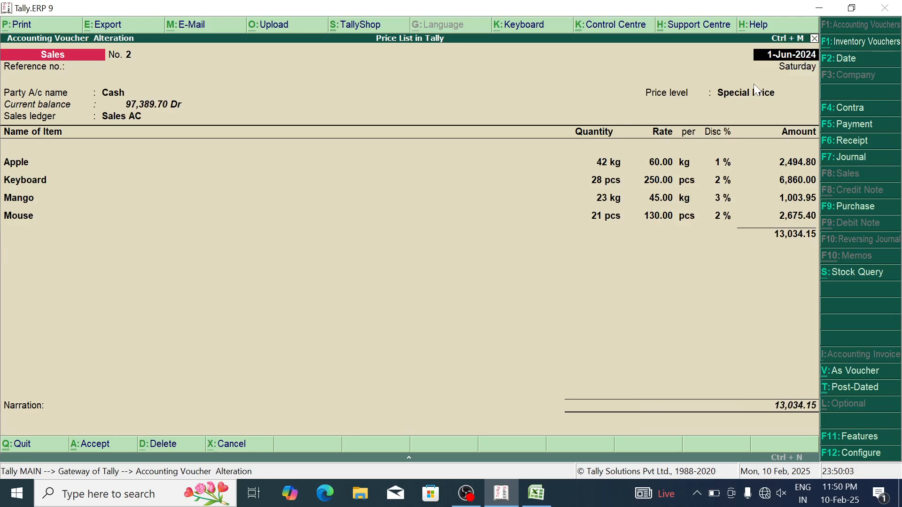
key("Page_Up")
key("Escape")
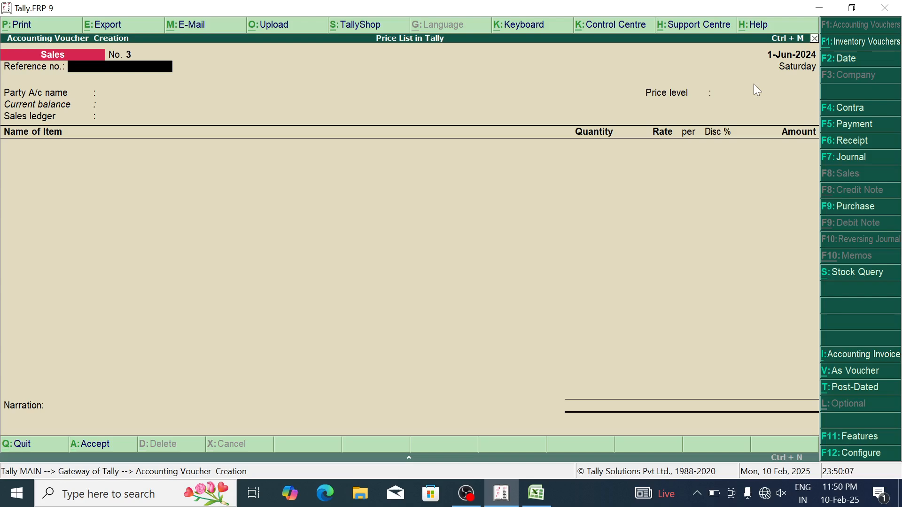
key("Page_Up")
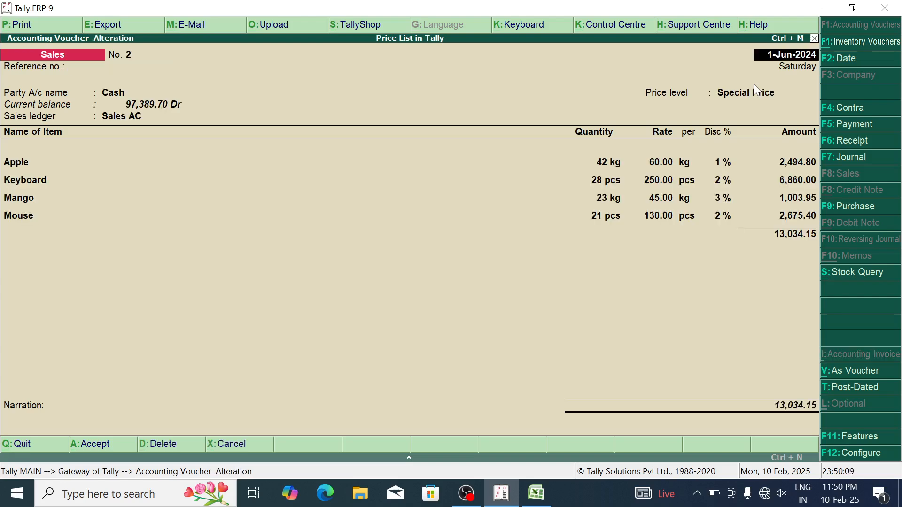
Step: View the print preview of the sales invoice and return to the voucher
key("alt+p")
key("Return")
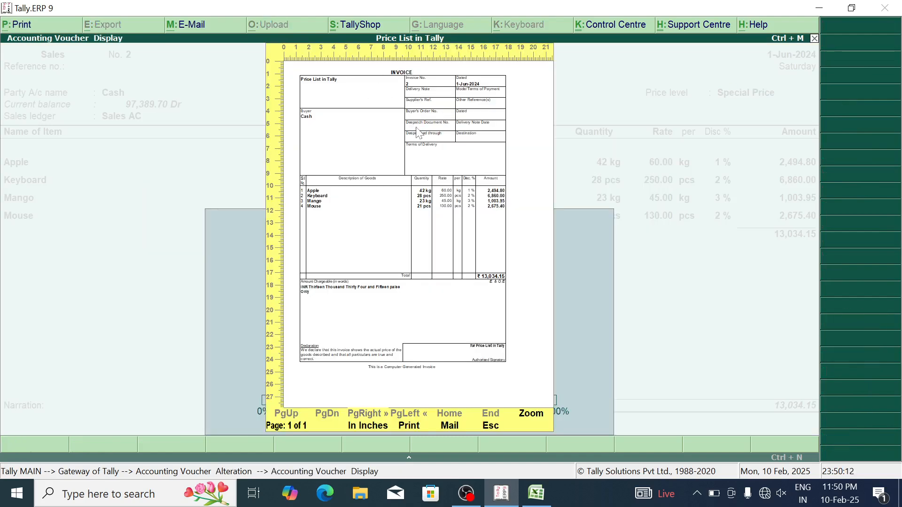
key("Escape")
key("alt+p")
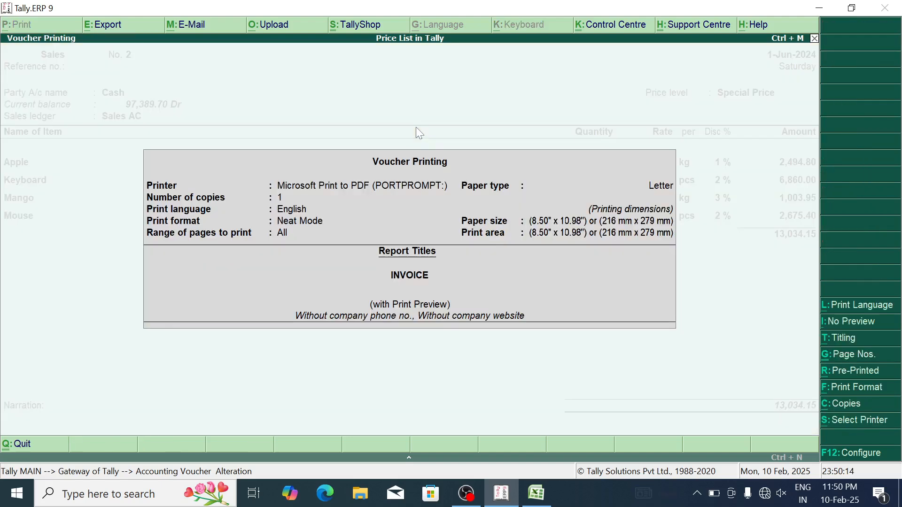
key("Return")
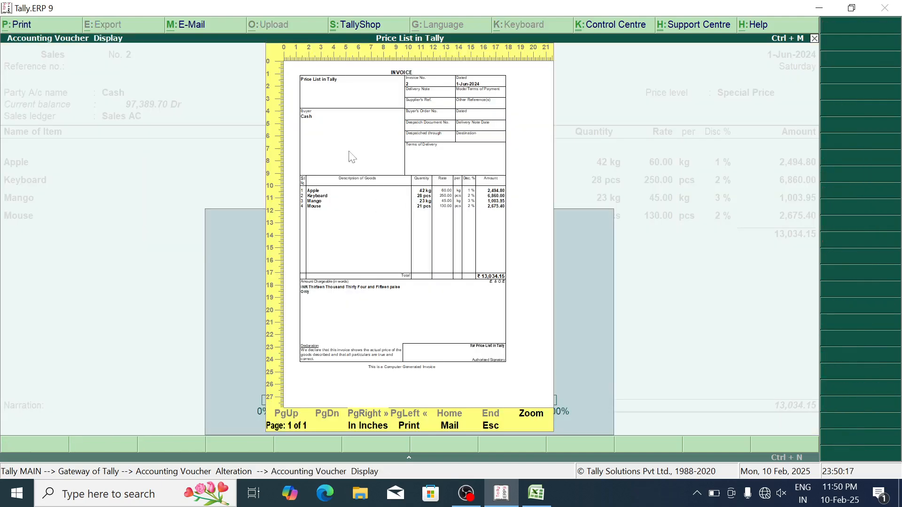
key("Escape")
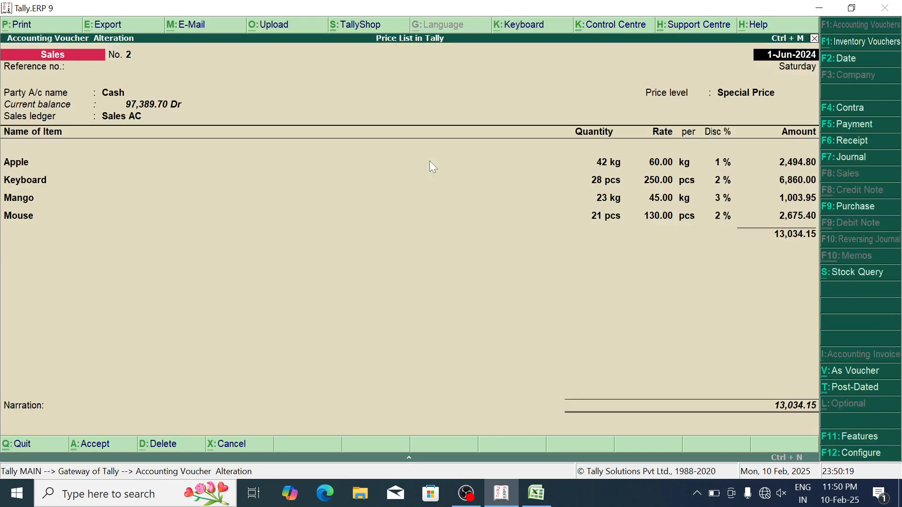
Step: Turn off print preview for the invoice and try printing it to PDF, cancelling the file save
key("alt+p")
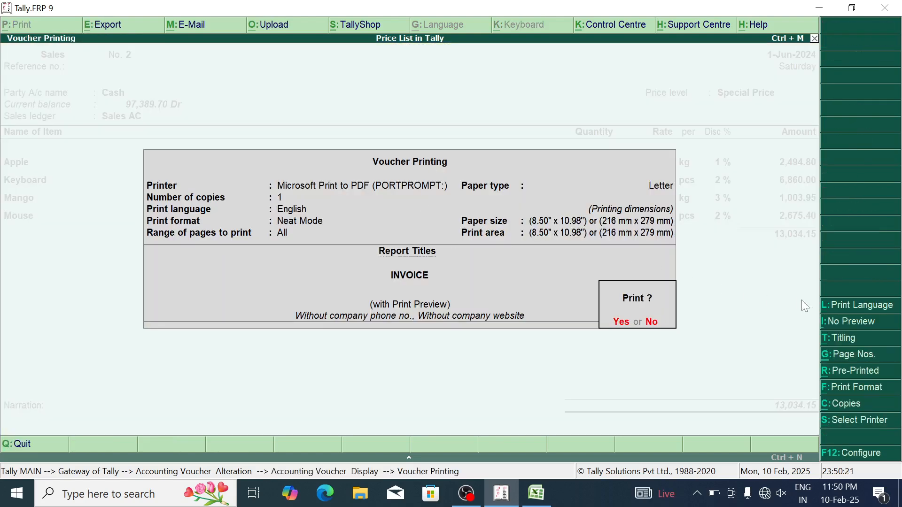
left_click(868, 323)
key("Return")
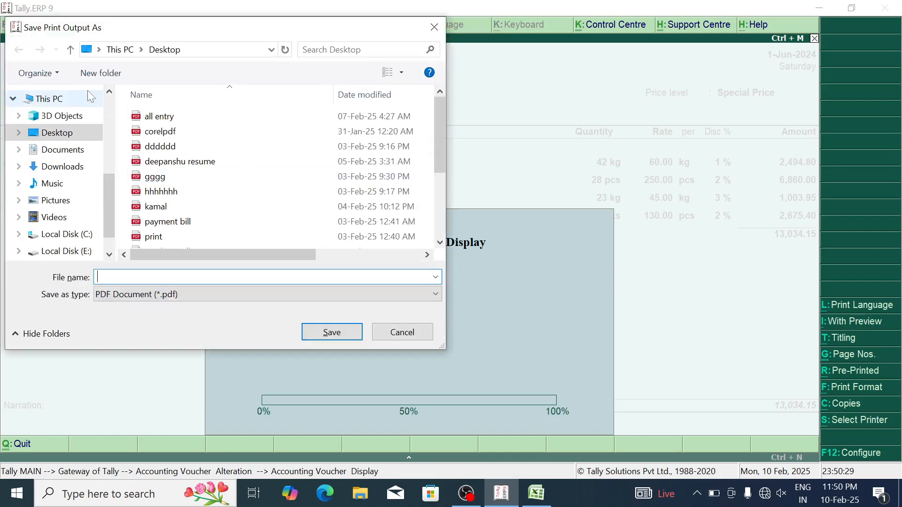
key("Escape")
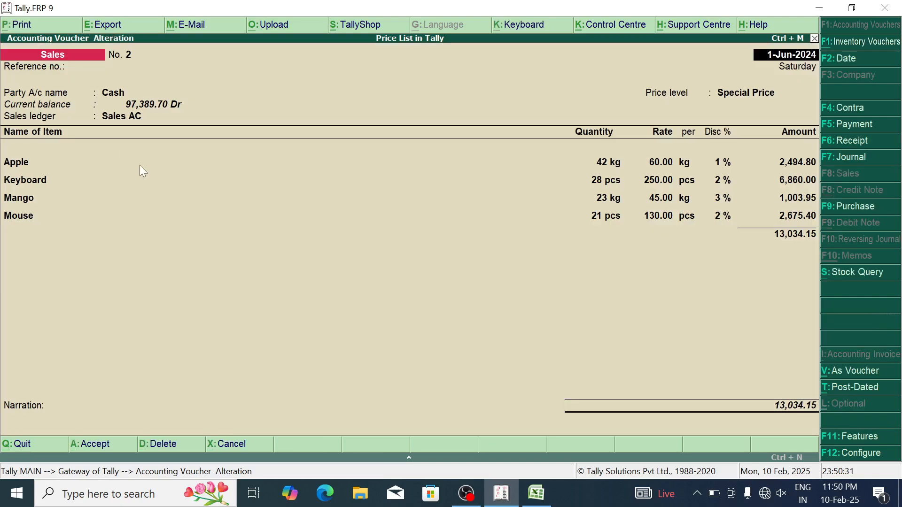
key("alt+p")
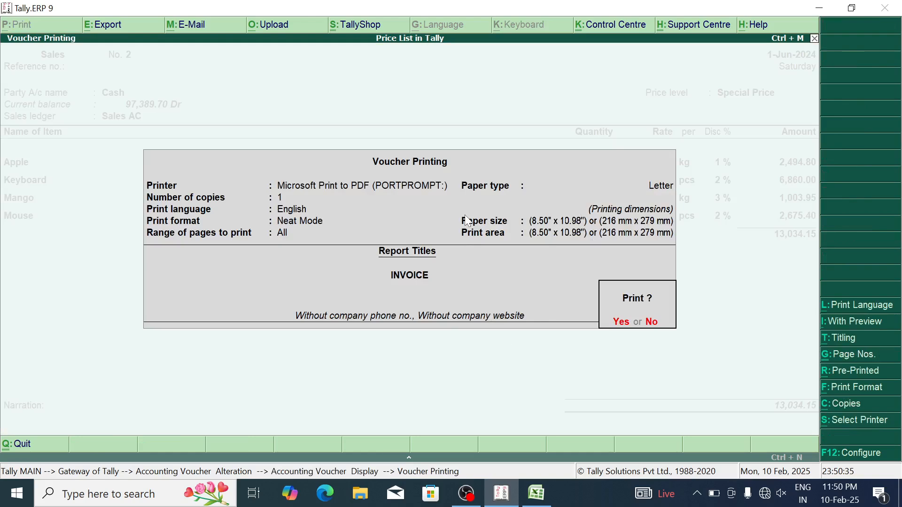
key("Return")
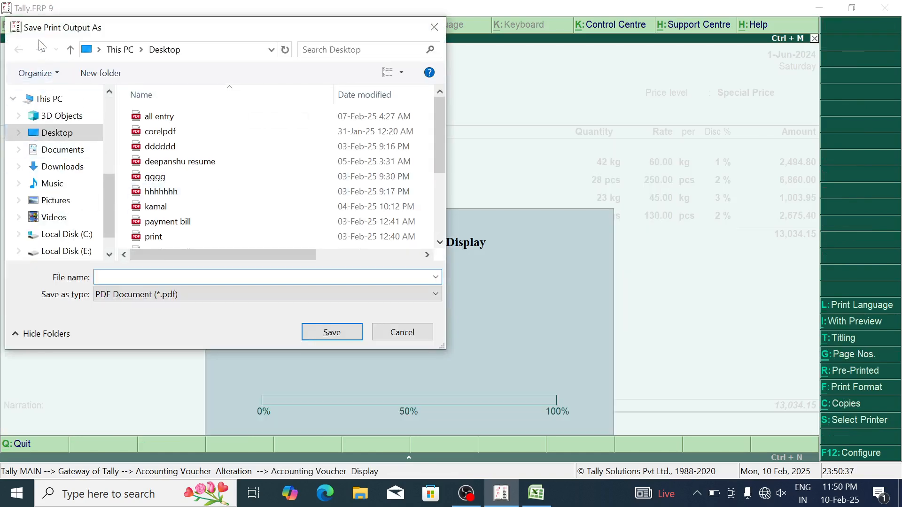
key("Escape")
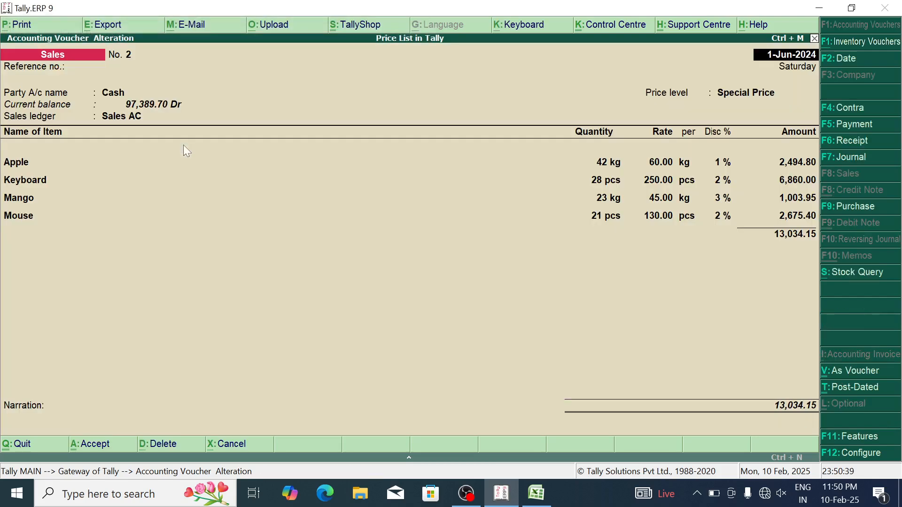
Step: Select Microsoft Print to PDF as the printer for the sales invoice and accept its portrait document properties
key("alt+p")
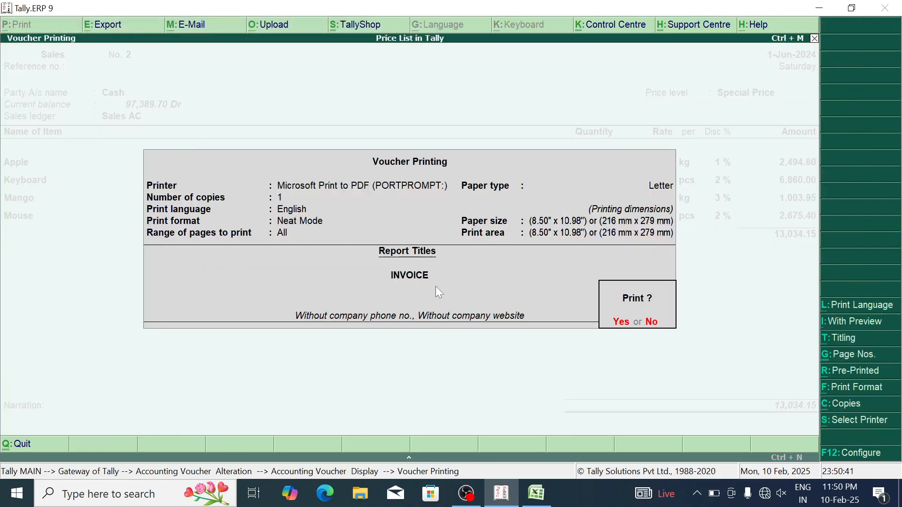
left_click(852, 422)
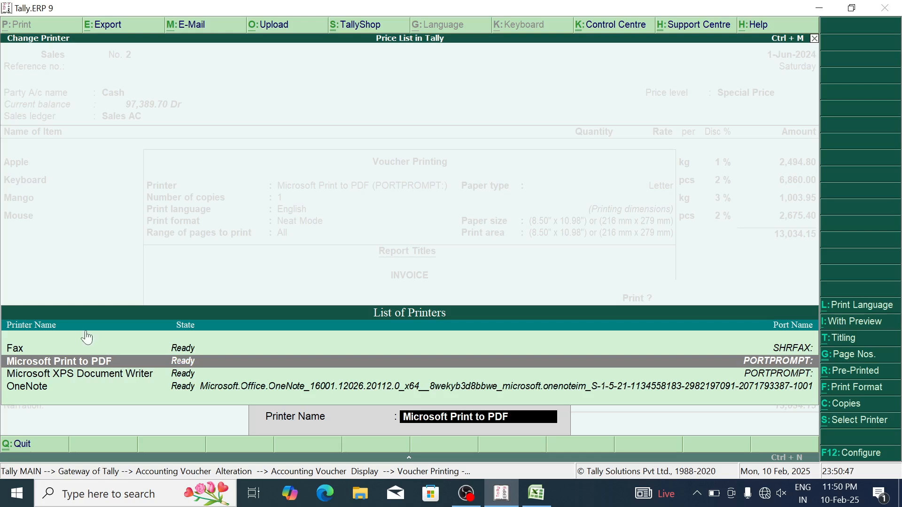
left_click(57, 388)
left_click(75, 373)
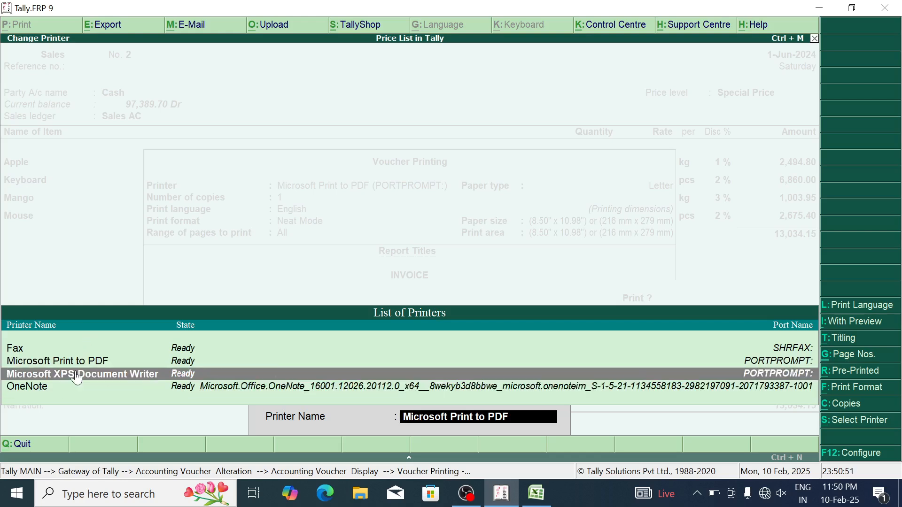
left_click(114, 361)
left_click(116, 378)
left_click(114, 355)
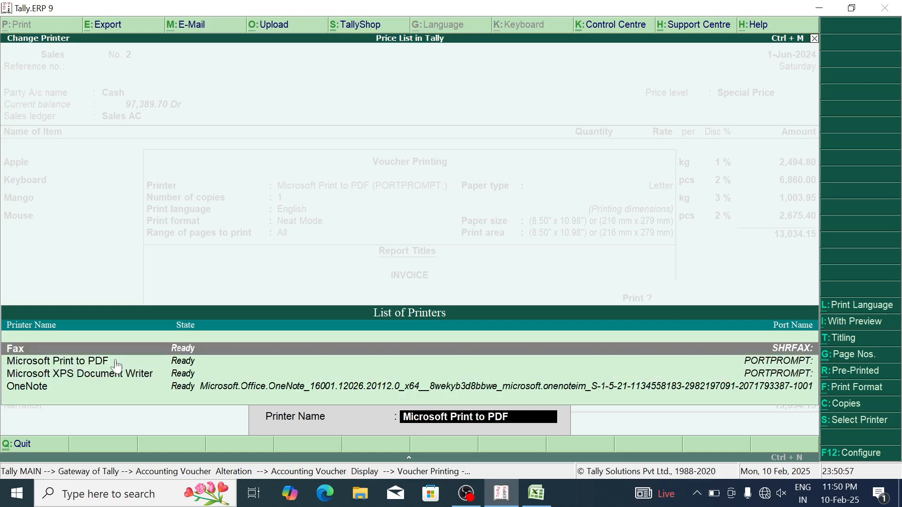
left_click(114, 365)
double_click(114, 365)
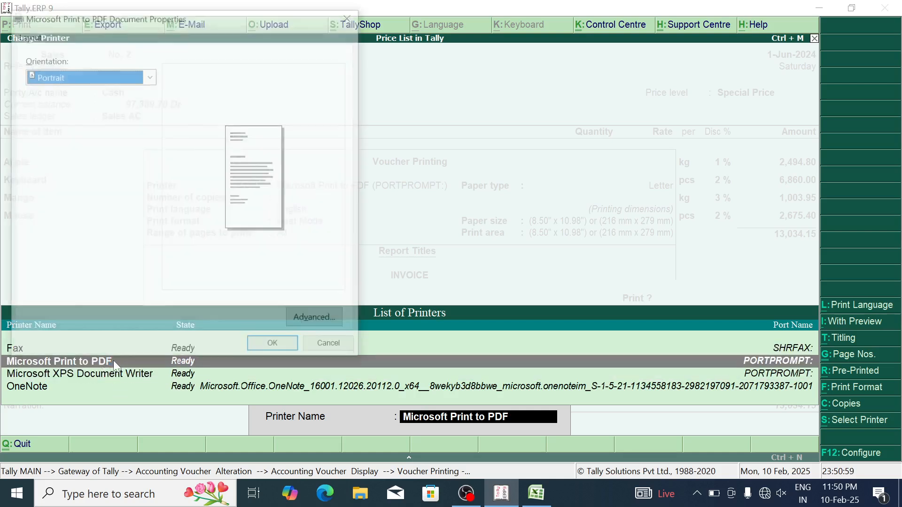
left_click(275, 347)
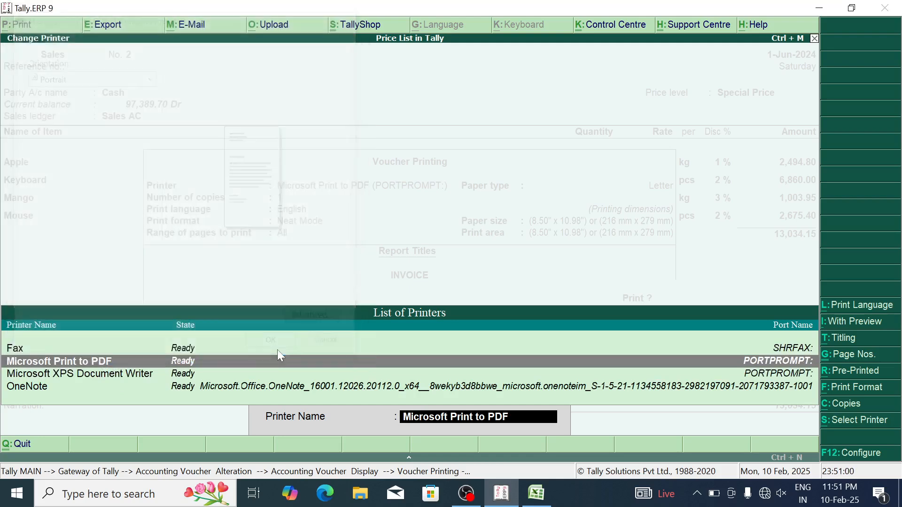
key("Return")
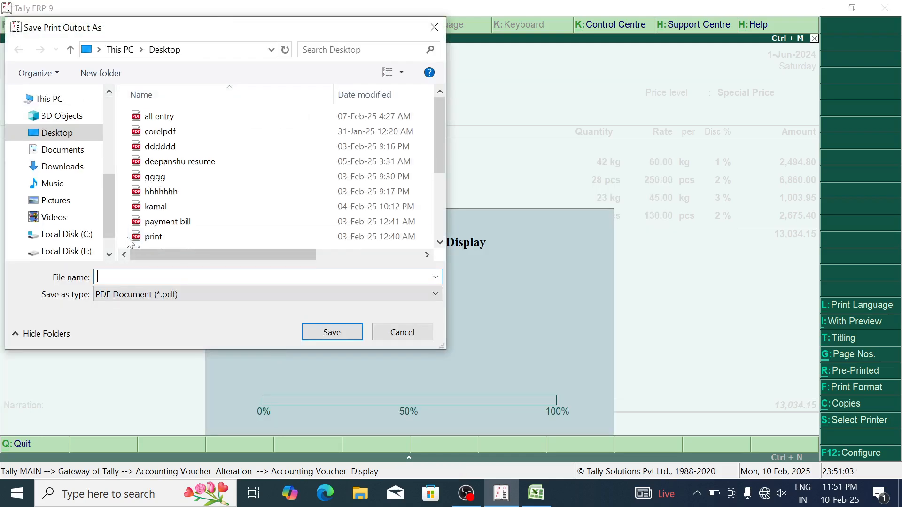
key("Escape")
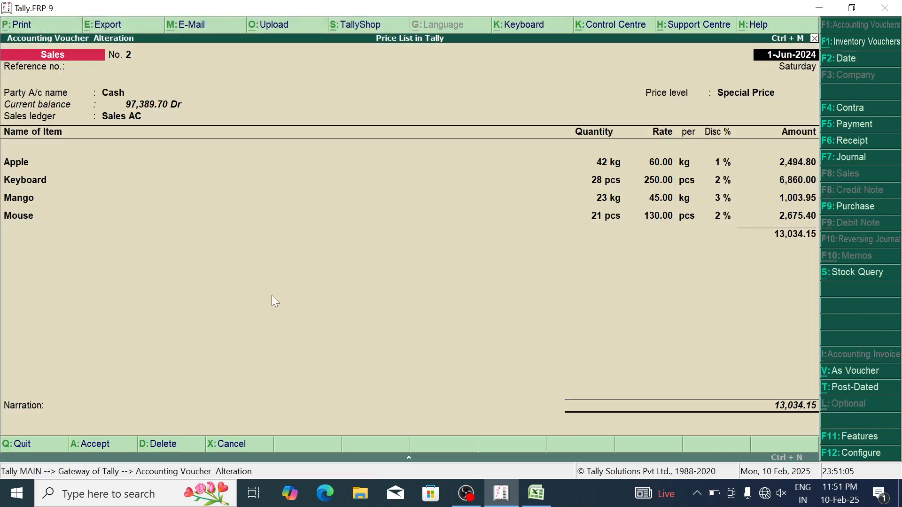
type("p")
key("Escape")
key("Return")
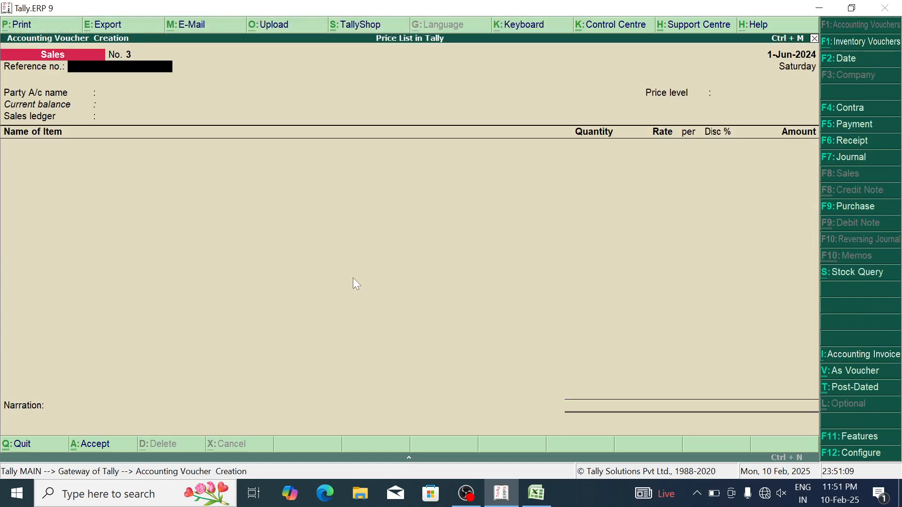
Step: Reopen sales voucher No. 2, turn on print preview for its invoice, and inspect the preview at a larger zoom
key("Page_Up")
key("alt+p")
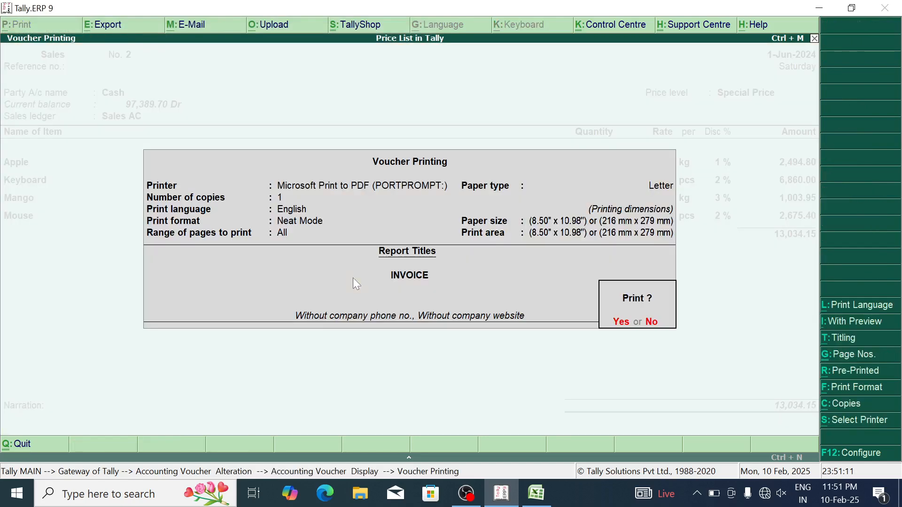
left_click(860, 323)
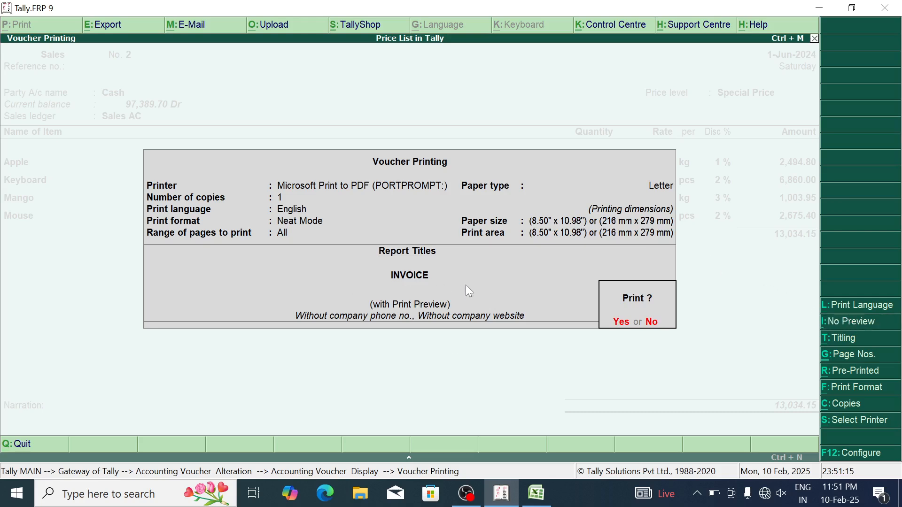
key("Return")
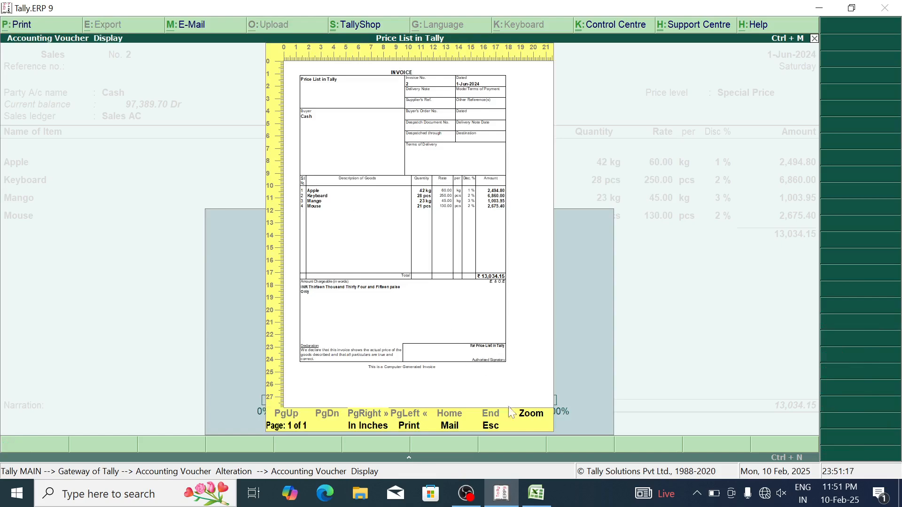
left_click(531, 414)
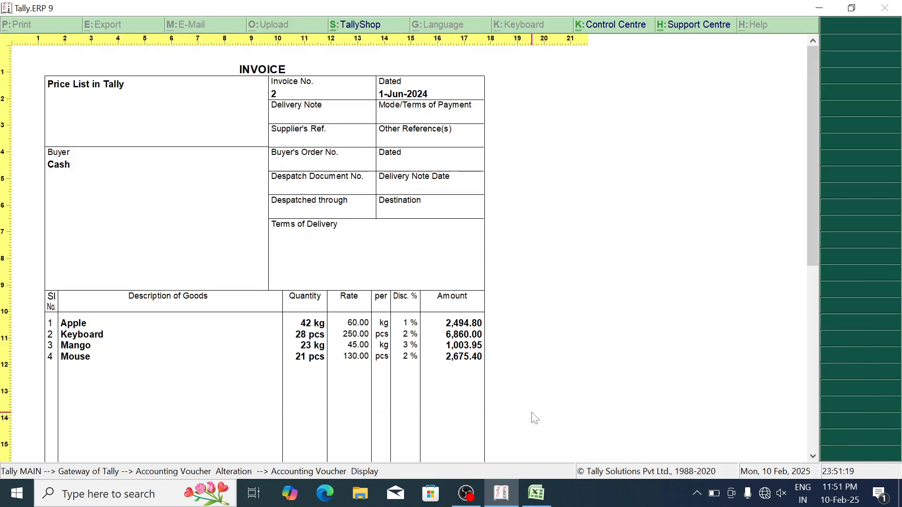
left_click(534, 418)
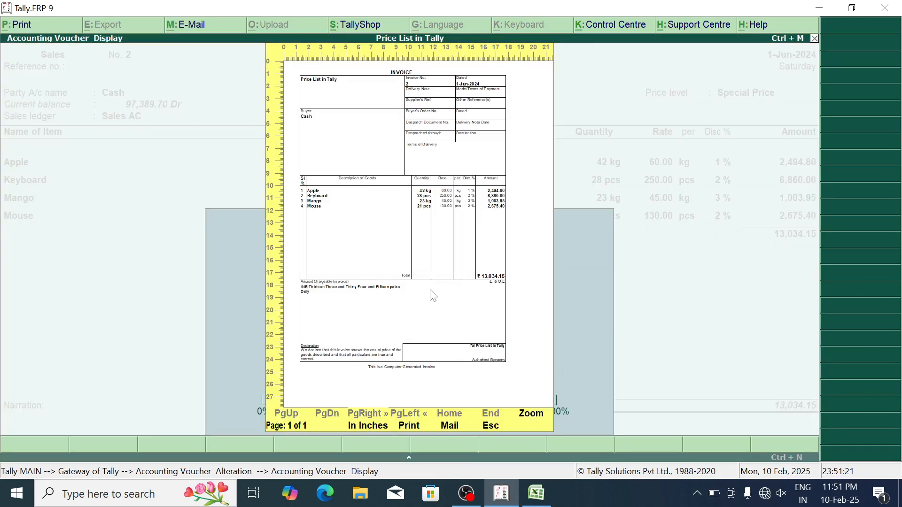
Step: Print the previewed invoice to a PDF file named abcd on the Desktop
key("alt+p")
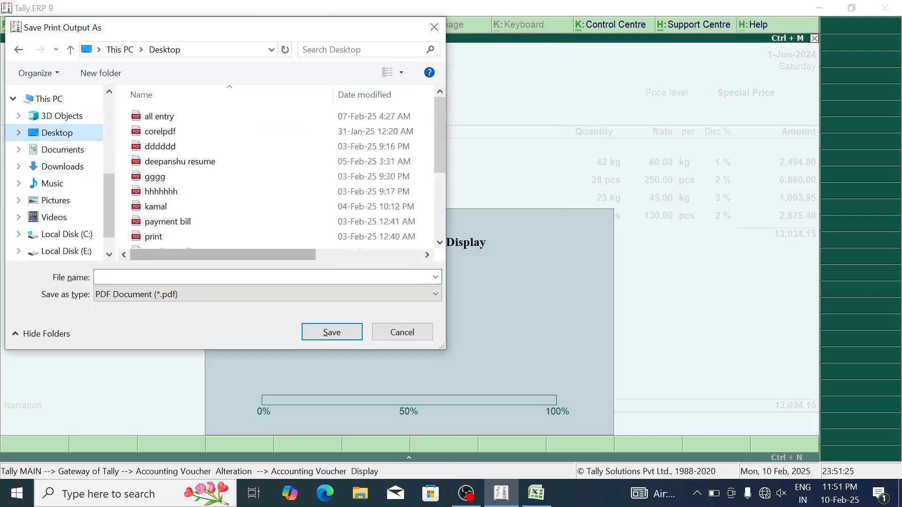
type("abcd")
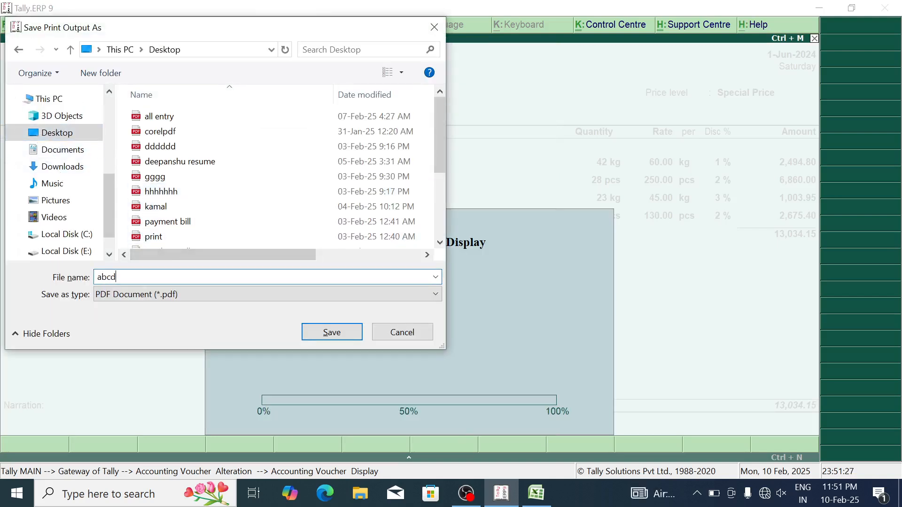
key("Return")
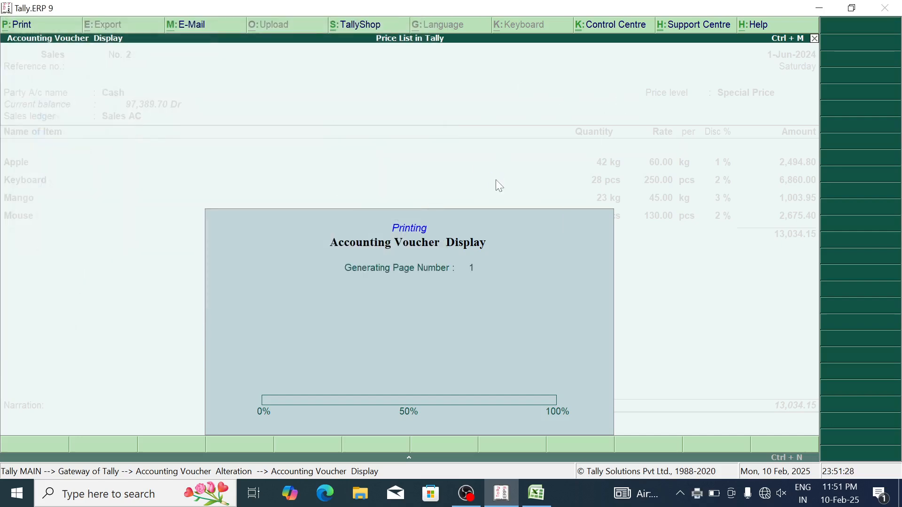
Step: Open the abcd PDF from the Windows desktop and examine the whole printed invoice
key("super+d")
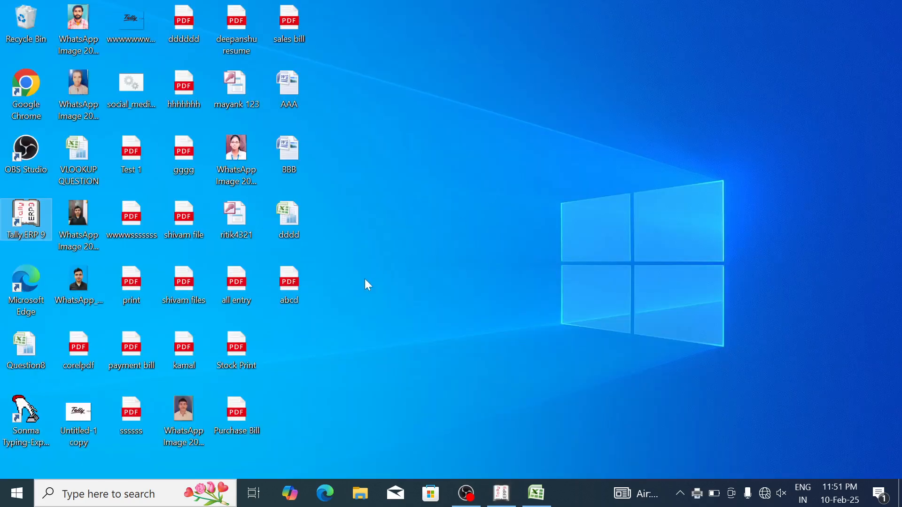
double_click(292, 286)
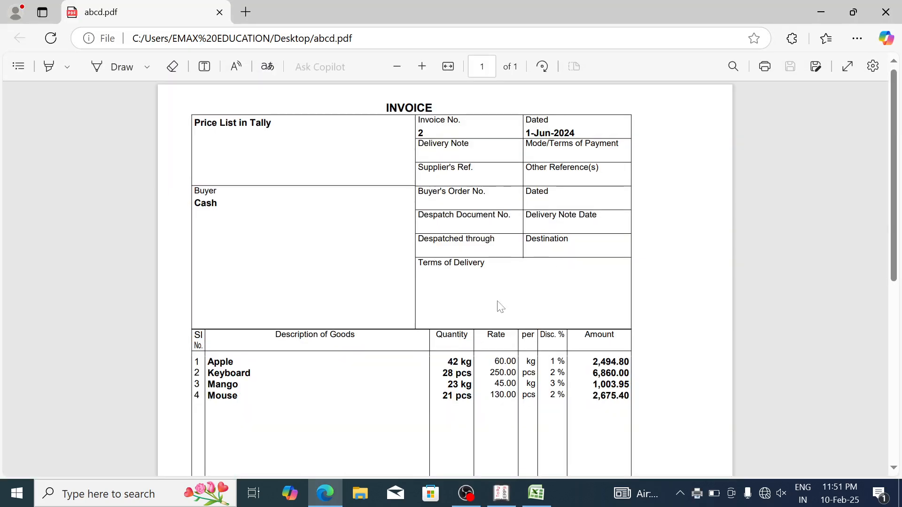
scroll(500, 306, "down", 7)
scroll(501, 306, "up", 7)
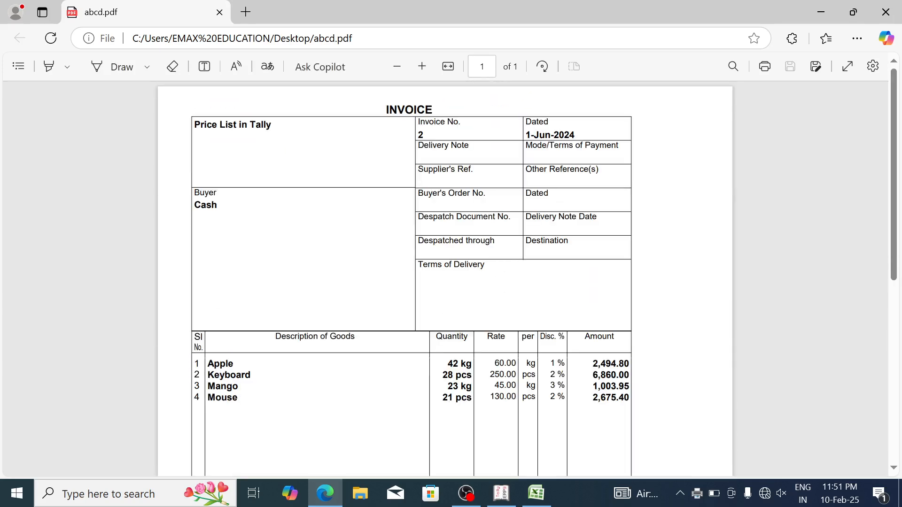
scroll(493, 356, "down", 7)
scroll(493, 356, "up", 7)
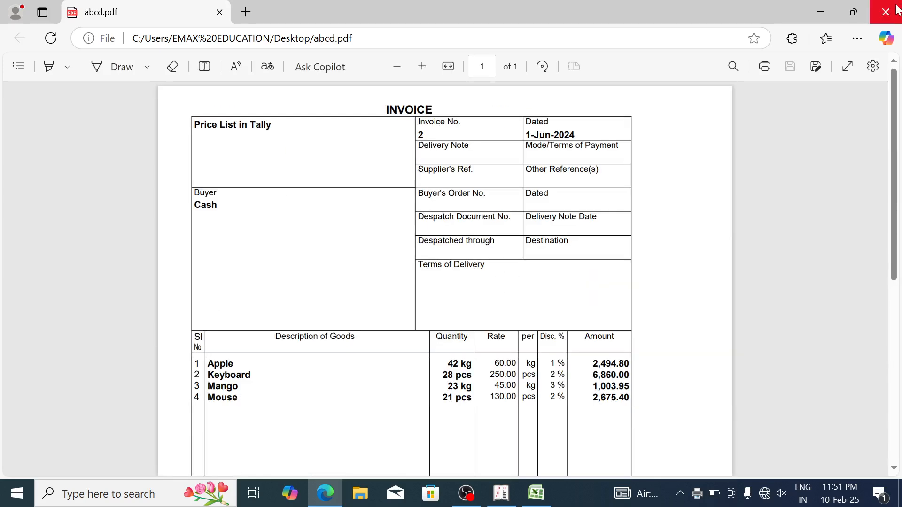